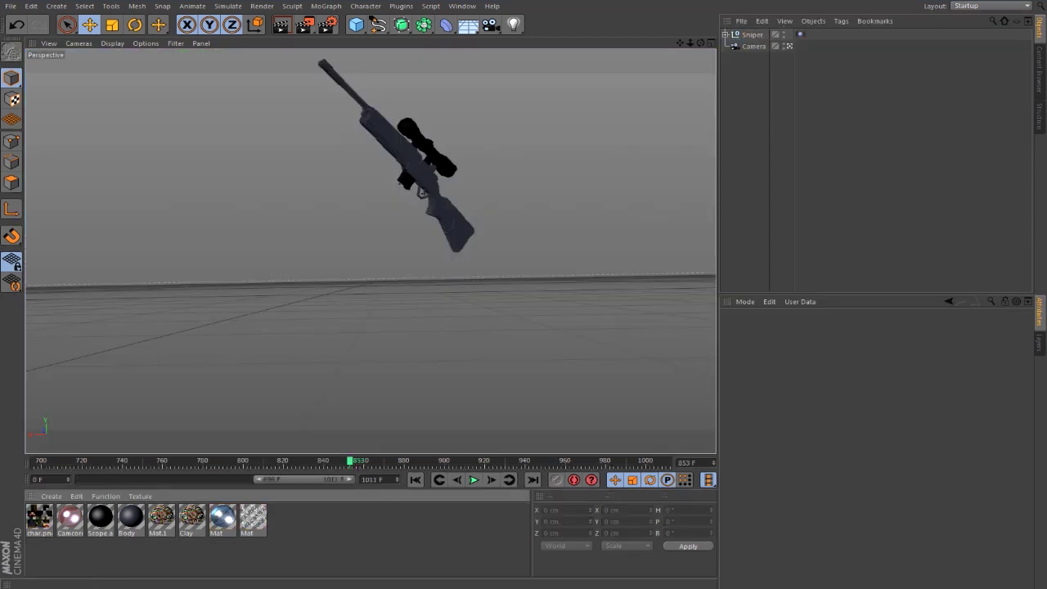
Step: Leave the scene camera's view and bring the editor view in close on the sniper rifle
{"action": "left_click", "coordinate": [789, 46]}
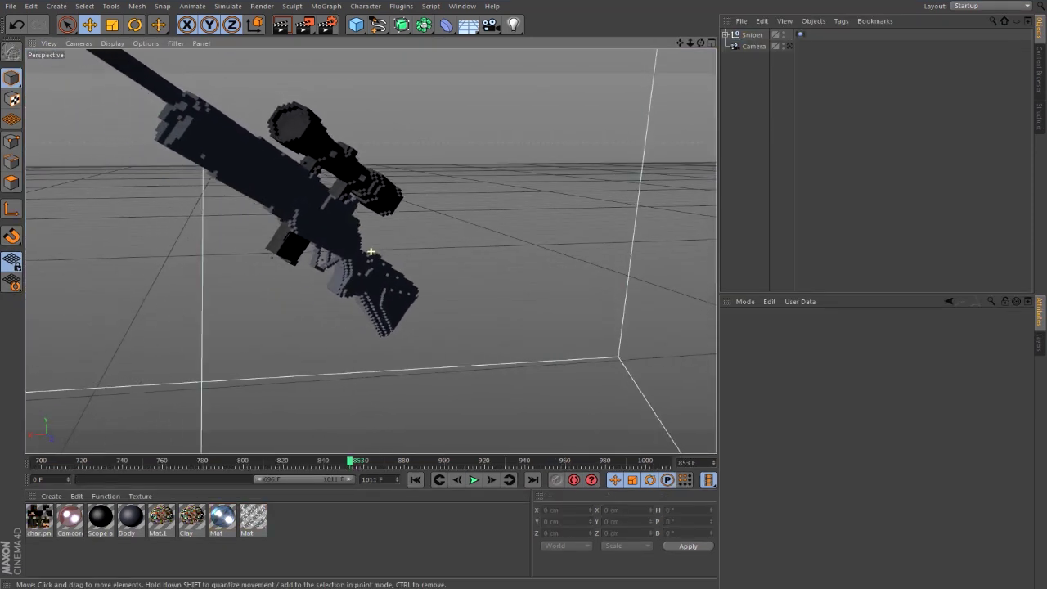
{"action": "left_click_drag", "start_coordinate": [417, 196], "coordinate": [448, 263], "text": "alt"}
Step: Try moving the sniper rifle model in the viewport, and undo the move
{"action": "left_click", "coordinate": [449, 261]}
{"action": "left_click_drag", "start_coordinate": [460, 227], "coordinate": [482, 315]}
{"action": "key", "text": "ctrl+z"}
Step: Expand the Sniper group, try moving its Mag object away from the rifle, and undo the move
{"action": "left_click", "coordinate": [726, 34]}
{"action": "left_click", "coordinate": [756, 80]}
{"action": "left_click_drag", "start_coordinate": [448, 211], "coordinate": [548, 229]}
{"action": "left_click_drag", "start_coordinate": [370, 252], "coordinate": [372, 236], "text": "alt"}
{"action": "key", "text": "ctrl+z"}
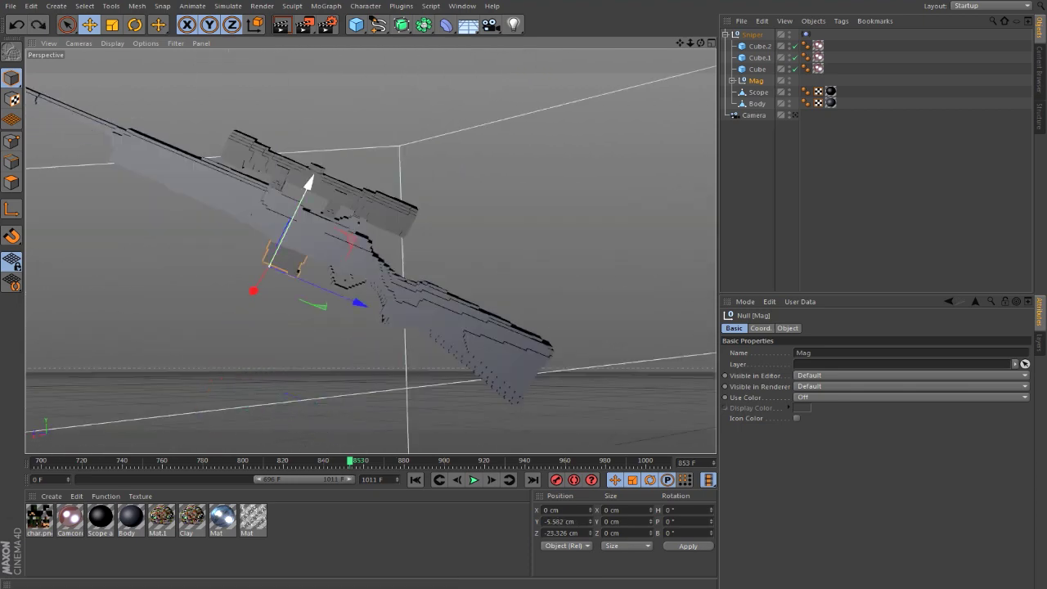
Step: Try moving the Scope object up off the rifle body, and undo the move
{"action": "left_click", "coordinate": [352, 196]}
{"action": "left_click_drag", "start_coordinate": [352, 196], "coordinate": [317, 106]}
{"action": "left_click_drag", "start_coordinate": [370, 251], "coordinate": [399, 213], "text": "alt"}
{"action": "key", "text": "ctrl+z"}
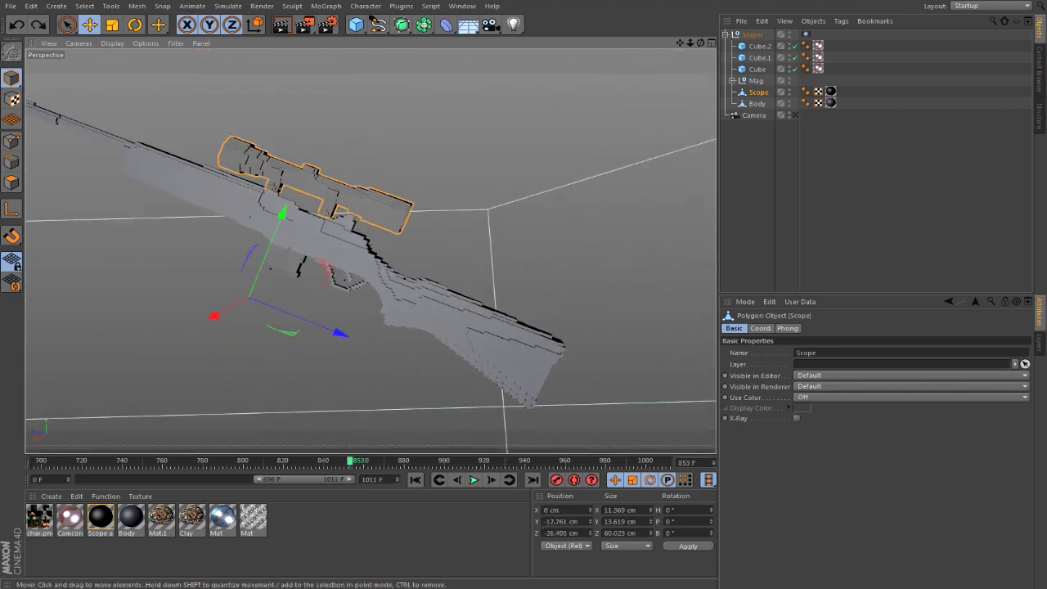
{"action": "left_click", "coordinate": [295, 286]}
{"action": "left_click_drag", "start_coordinate": [288, 274], "coordinate": [147, 280], "text": "alt"}
{"action": "scroll", "coordinate": [370, 250], "scroll_direction": "up", "scroll_amount": 5}
{"action": "left_click_drag", "start_coordinate": [299, 266], "coordinate": [316, 317], "text": "alt"}
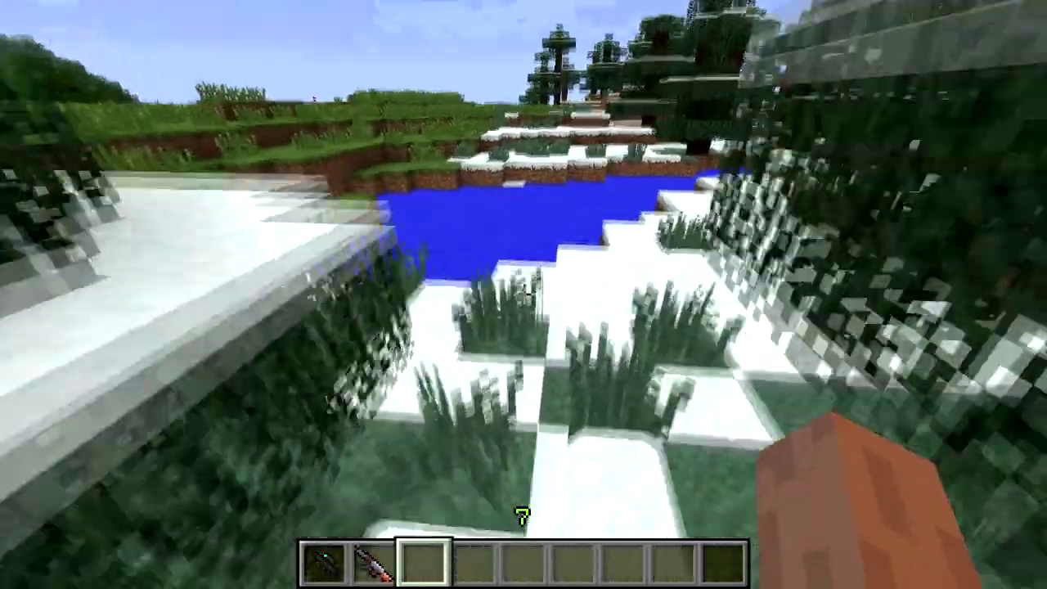
Step: In Minecraft, drop the second rifle from the hotbar, and zoom in on the water with the Sniper Rifle's scope
{"action": "scroll", "coordinate": [524, 295], "scroll_direction": "up", "scroll_amount": 1}
{"action": "key", "text": "q"}
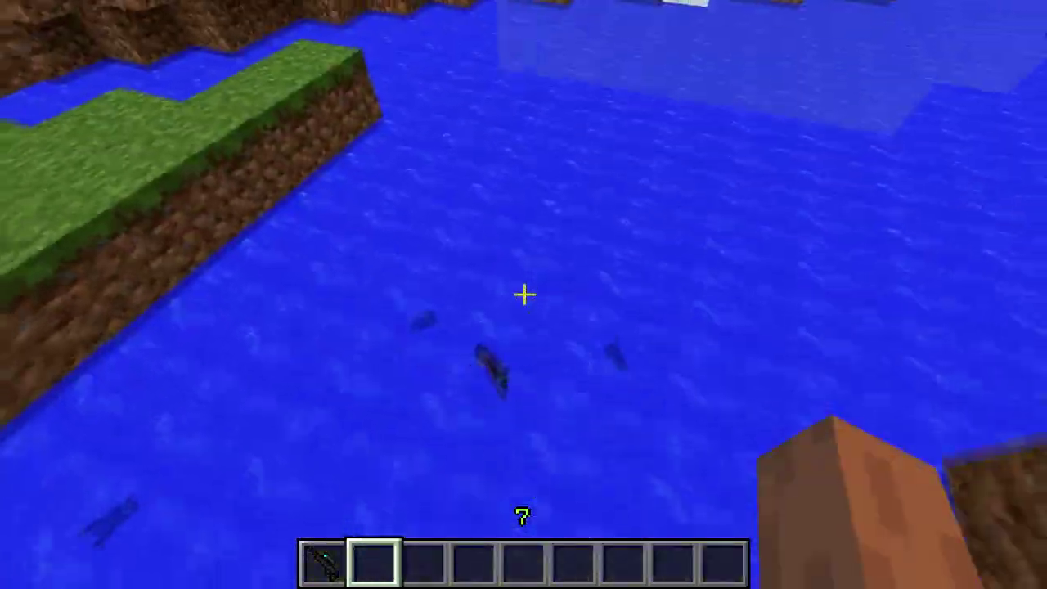
{"action": "scroll", "coordinate": [524, 295], "scroll_direction": "up", "scroll_amount": 1}
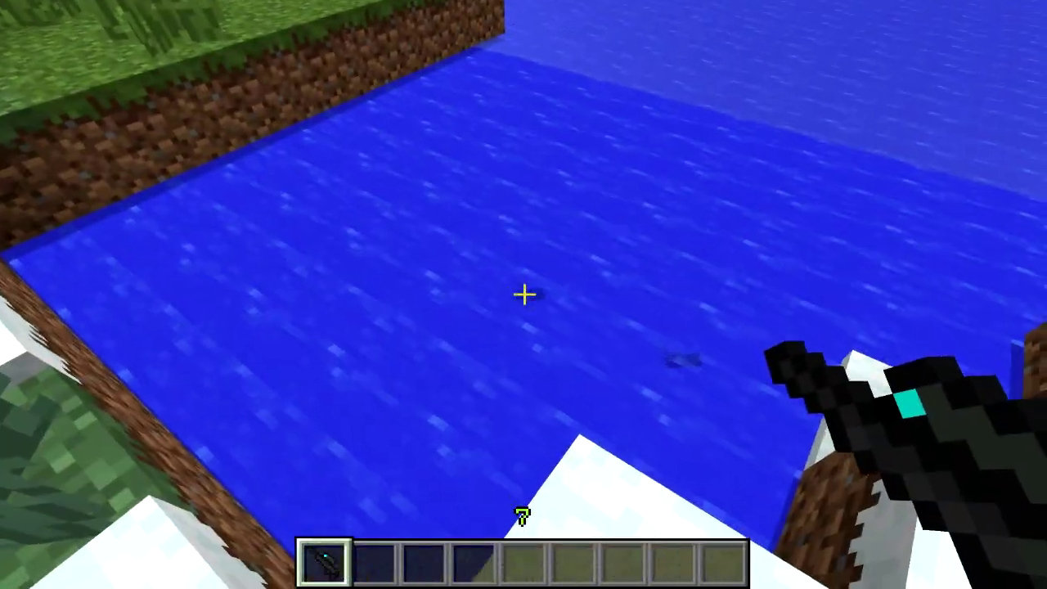
{"action": "right_click", "coordinate": [524, 294]}
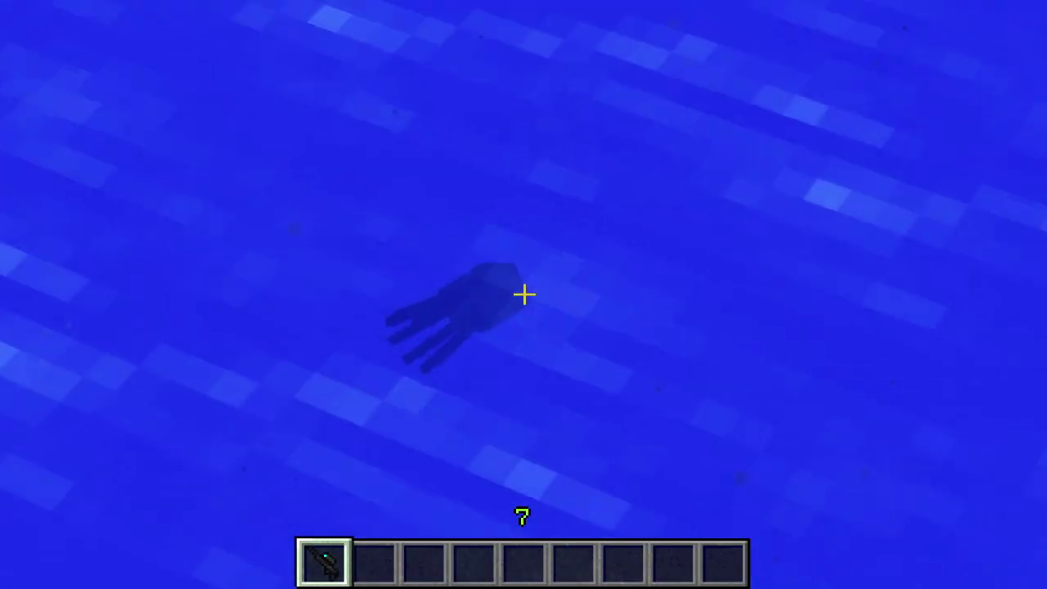
{"action": "right_click", "coordinate": [524, 294]}
{"action": "key", "text": "w"}
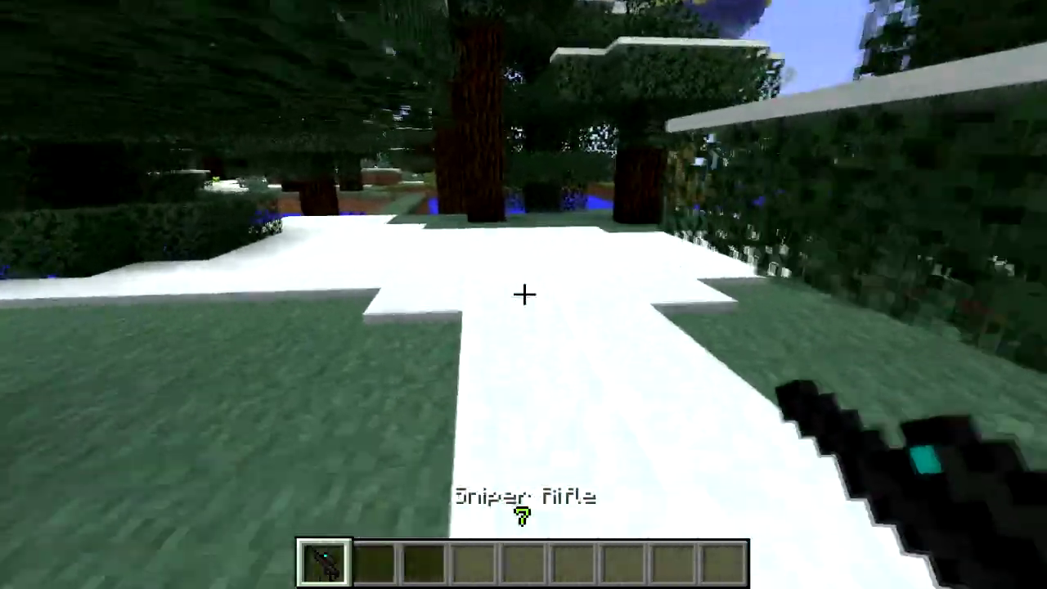
Step: Put the Sniper Rifle away and explore the snowy forest, the surrounding water and the train's dining carriage
{"action": "scroll", "coordinate": [523, 294], "scroll_direction": "down", "scroll_amount": 1}
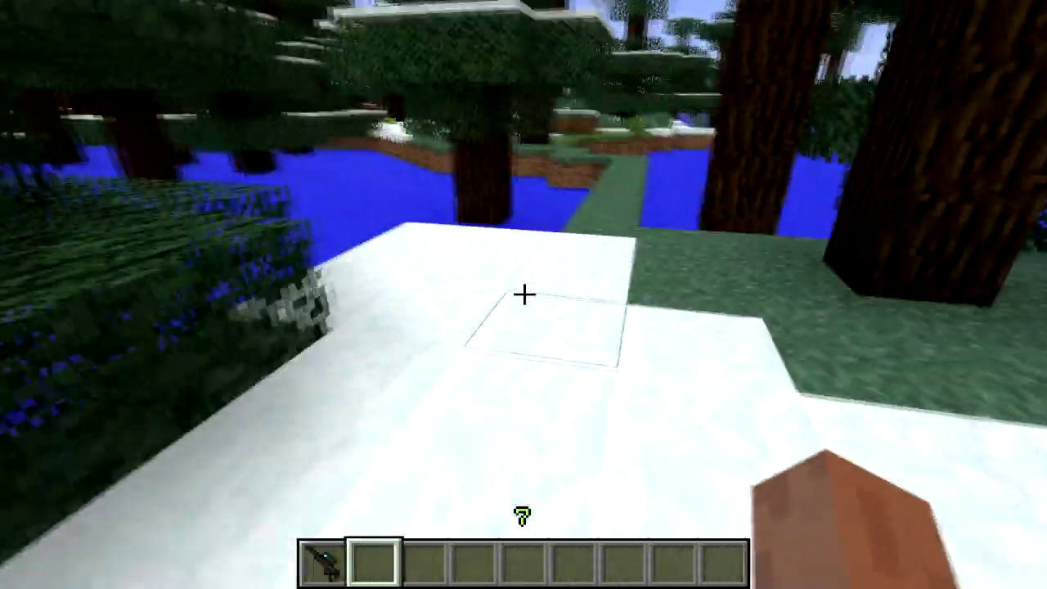
{"action": "key", "text": "w"}
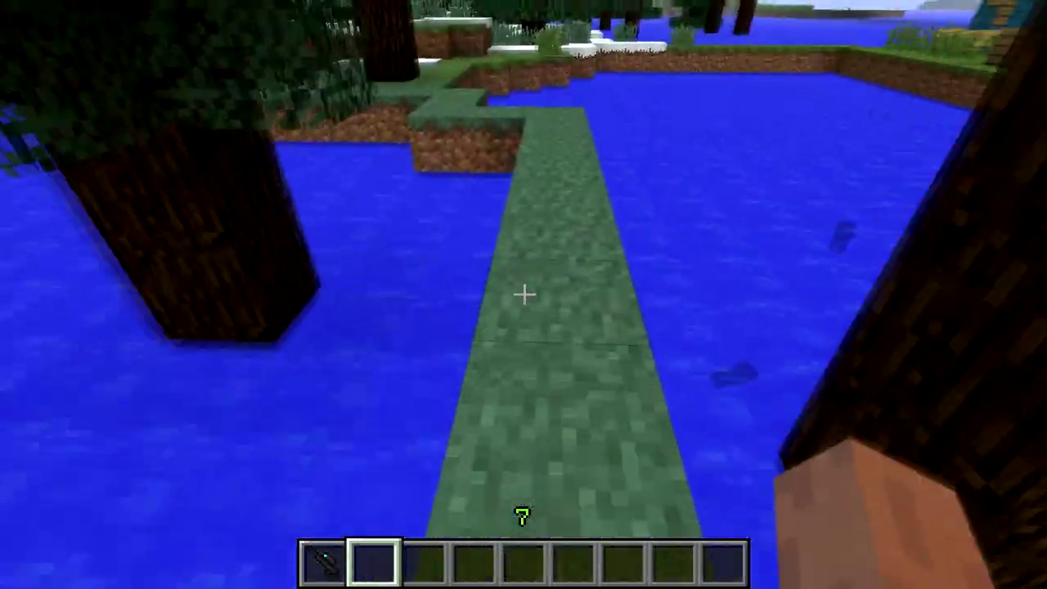
{"action": "key", "text": "w"}
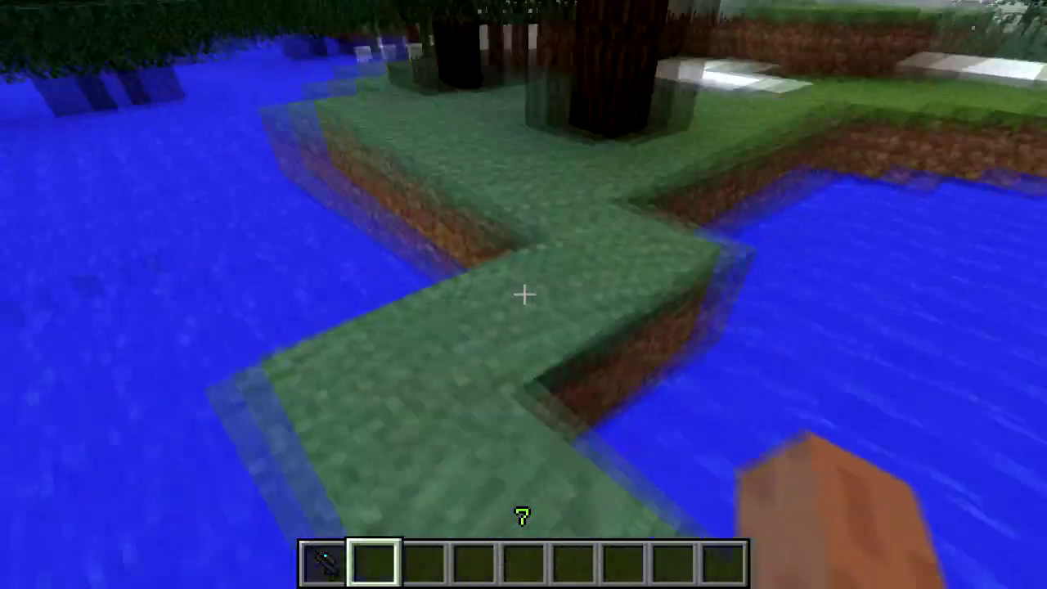
{"action": "key", "text": "w"}
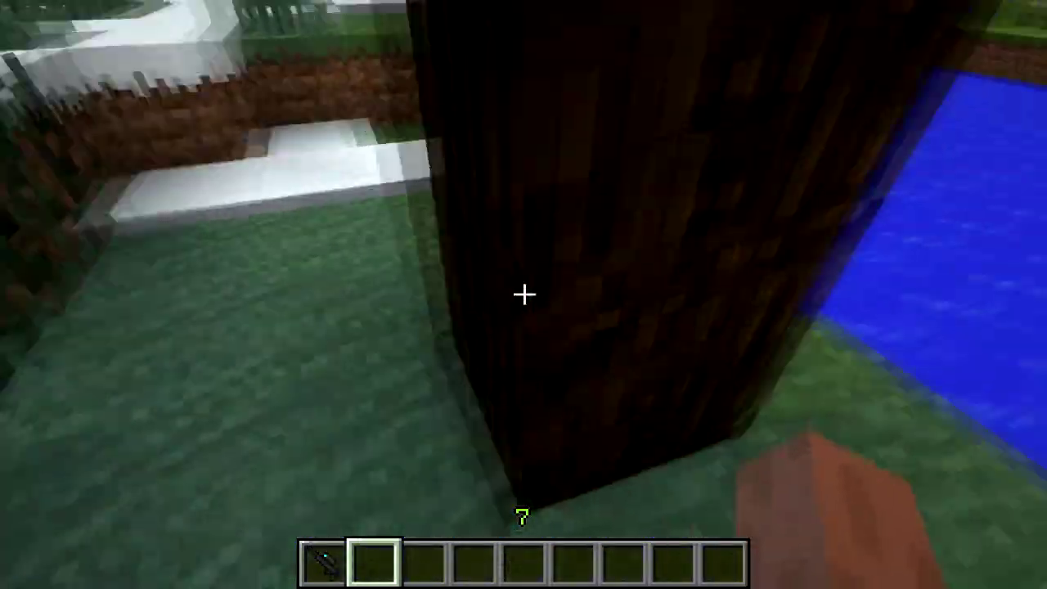
{"action": "key", "text": "w"}
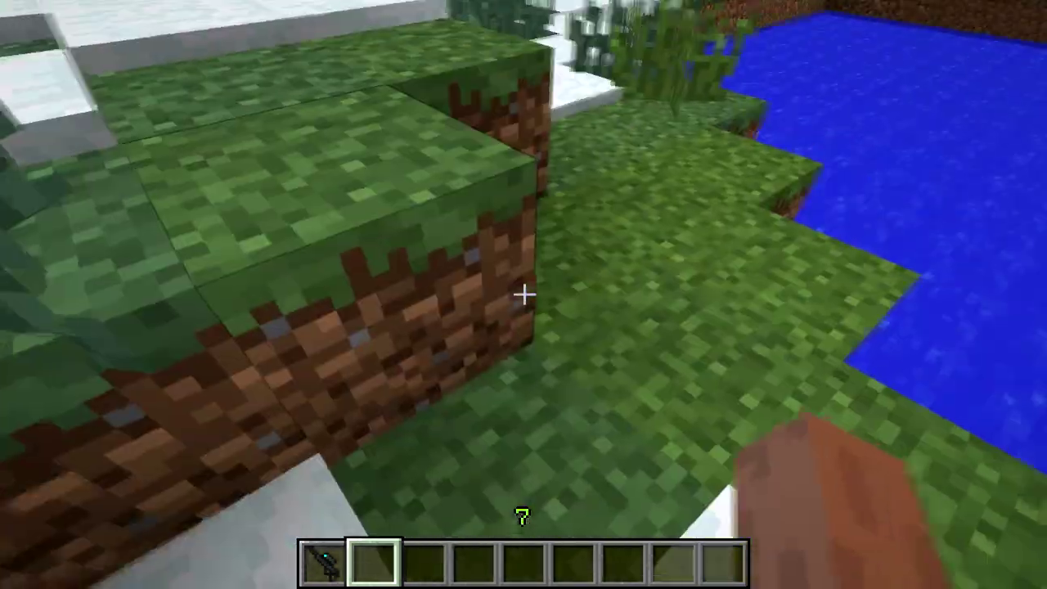
{"action": "key", "text": "s"}
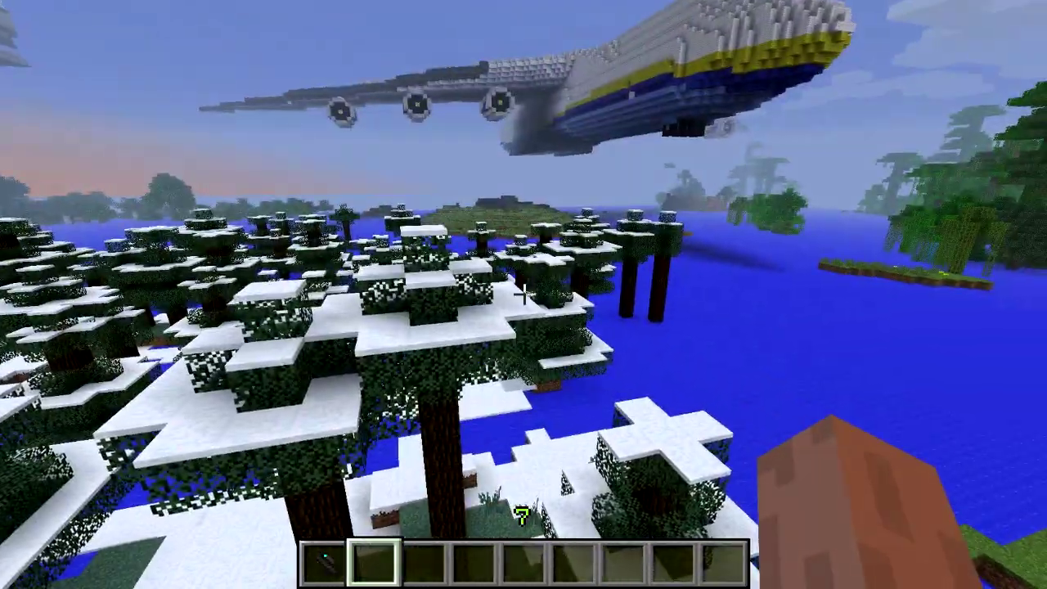
{"action": "key", "text": "space"}
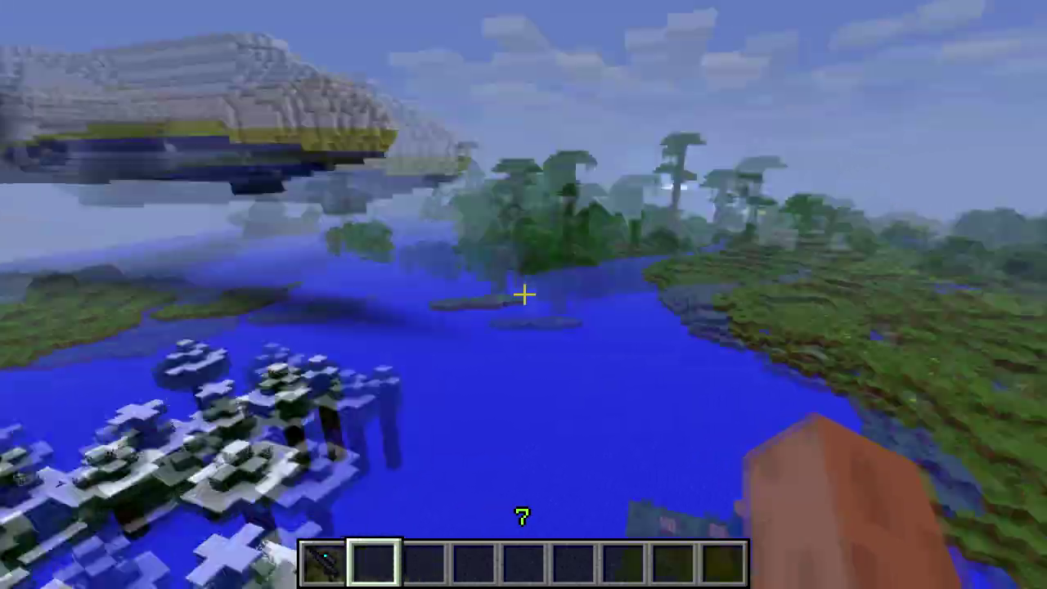
{"action": "key", "text": "w"}
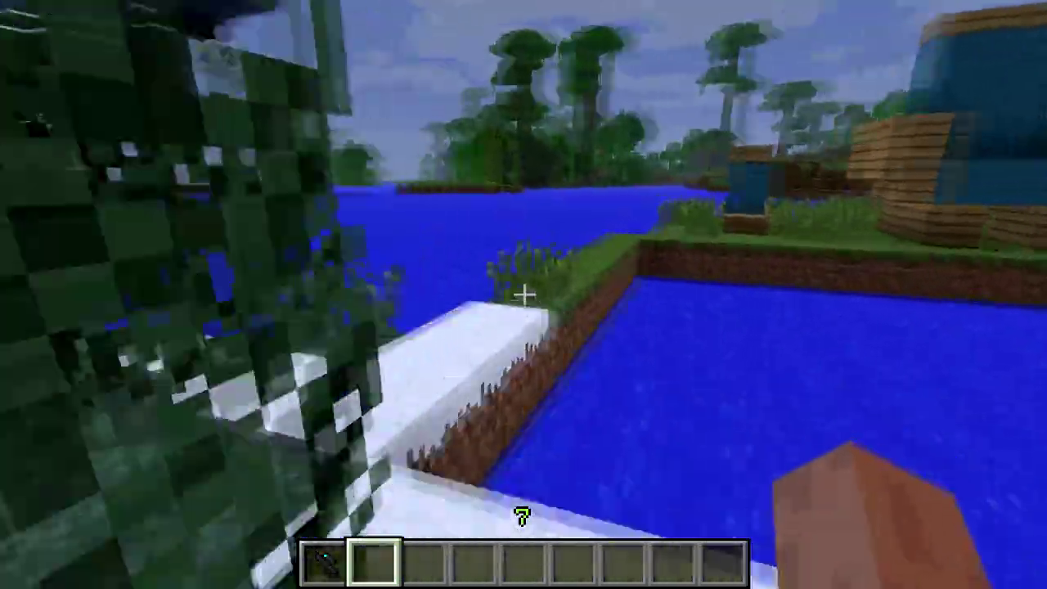
{"action": "key", "text": "space"}
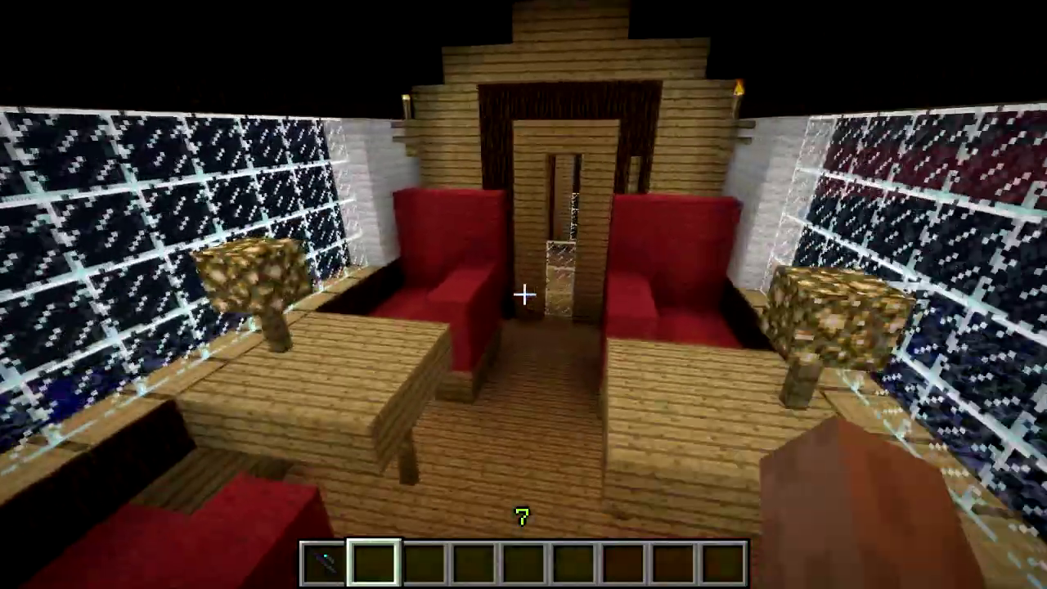
{"action": "key", "text": "w"}
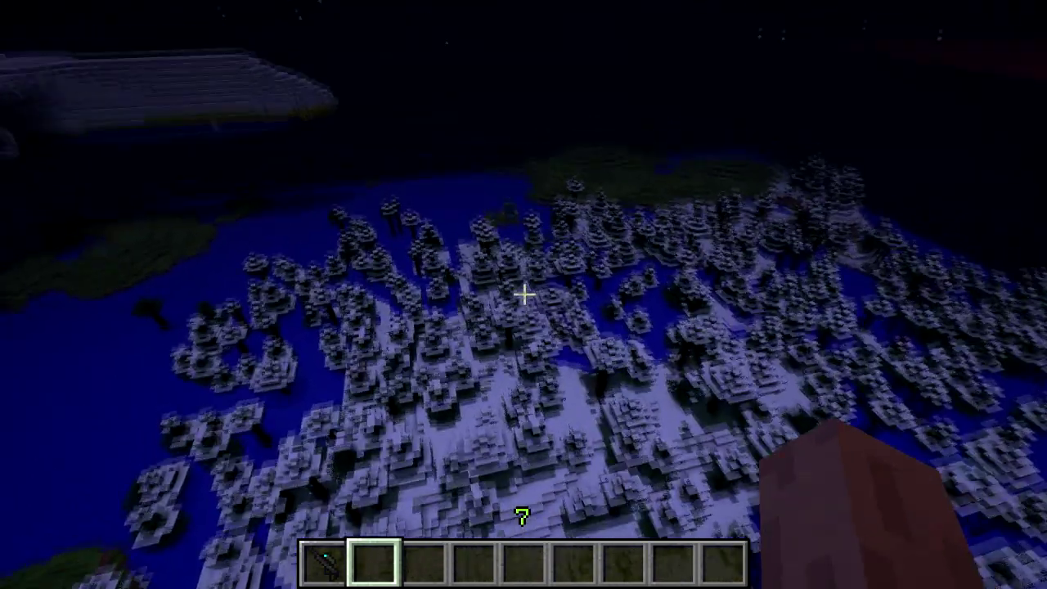
{"action": "left_click", "coordinate": [525, 294]}
{"action": "left_click", "coordinate": [525, 295]}
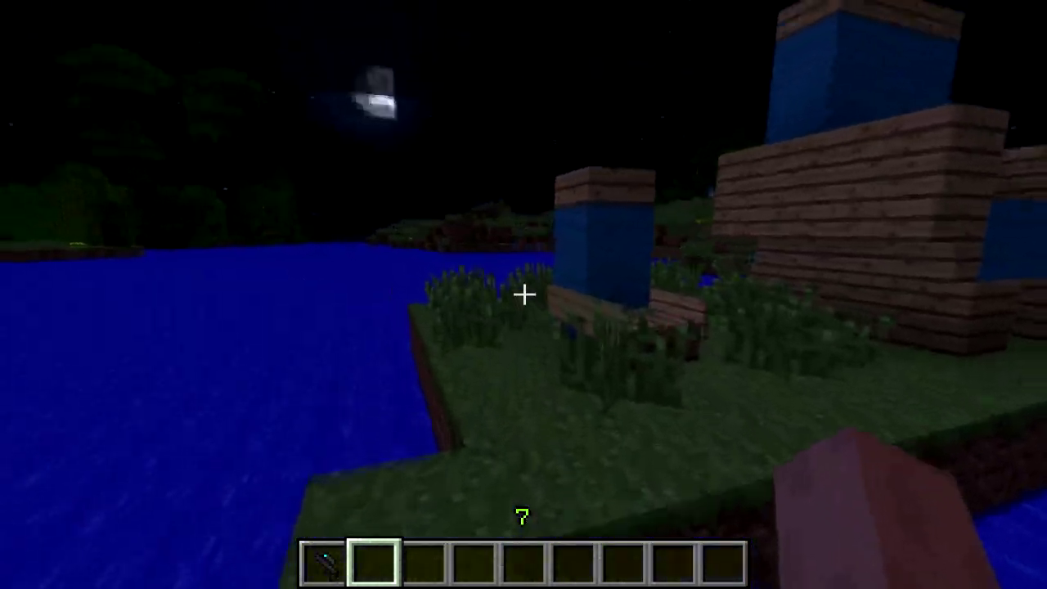
Step: Examine the small blue chair and the giant blue armchair on the grassy bank from several sides
{"action": "key", "text": "w"}
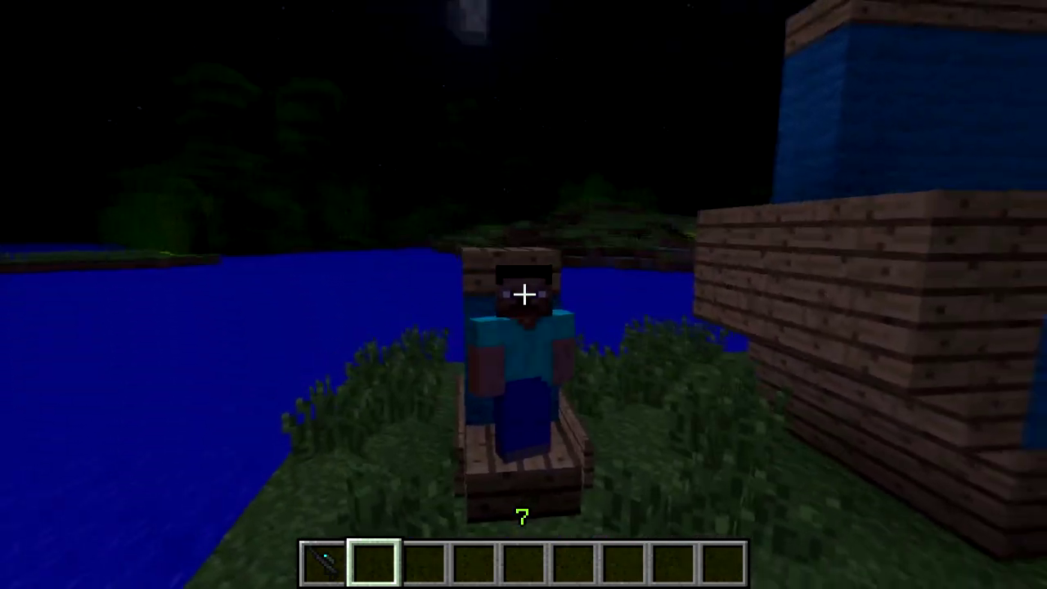
{"action": "key", "text": "F5"}
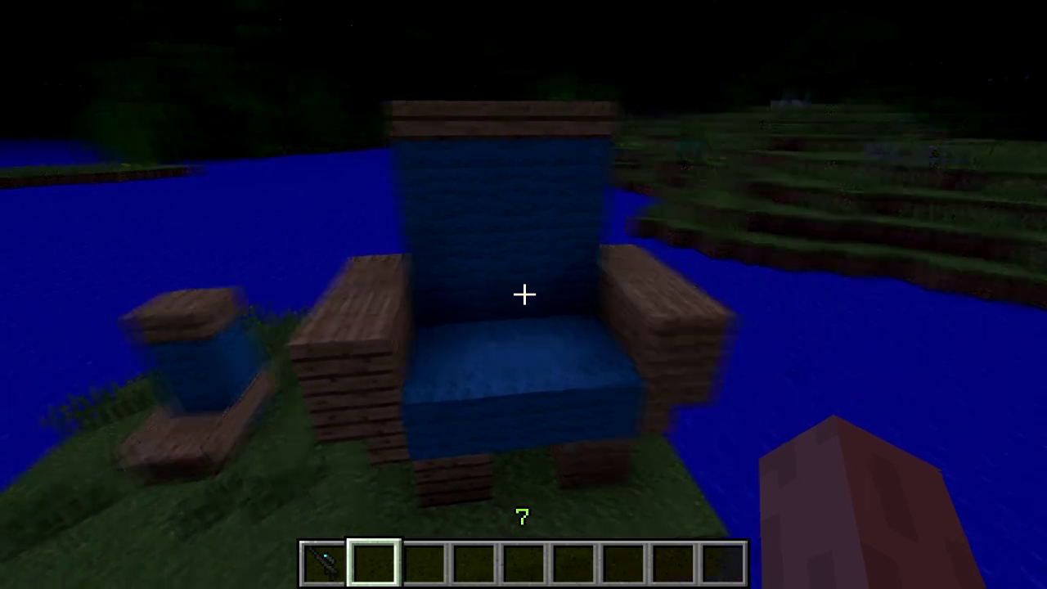
{"action": "key", "text": "w"}
{"action": "key", "text": "space"}
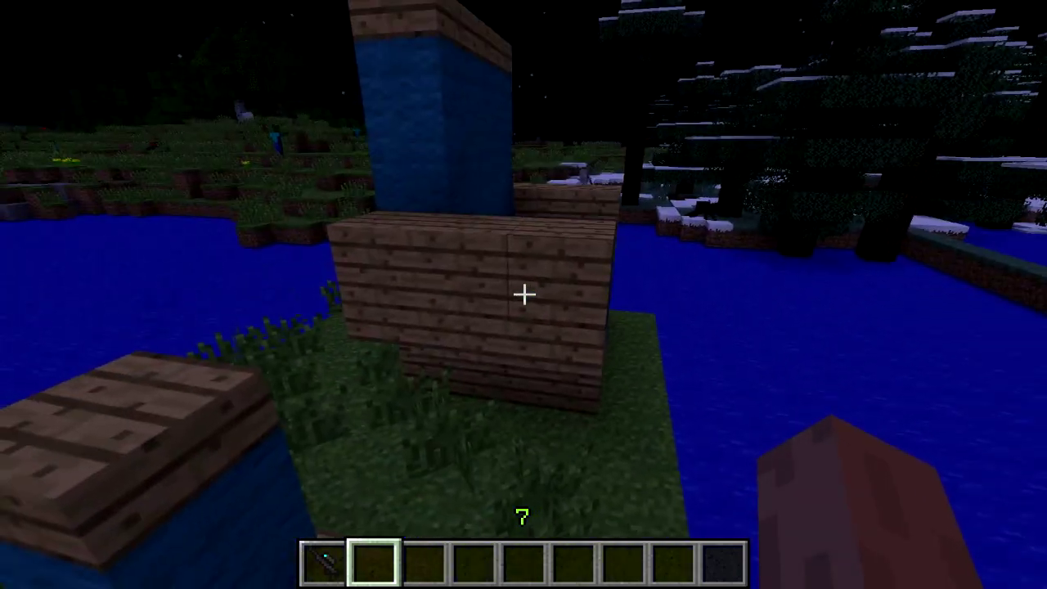
{"action": "key", "text": "w"}
{"action": "key", "text": "d"}
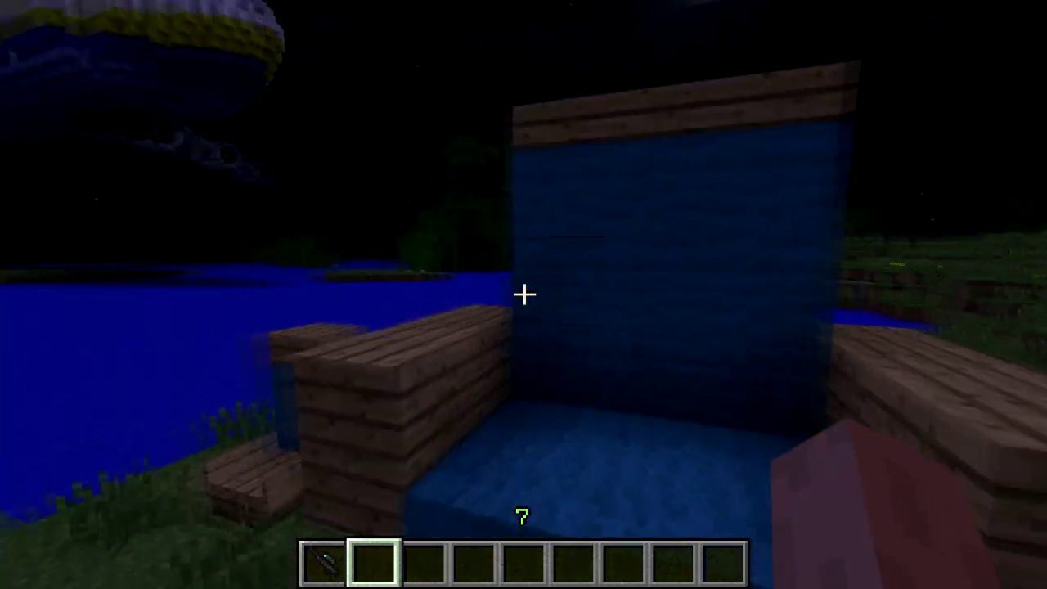
{"action": "key", "text": "a"}
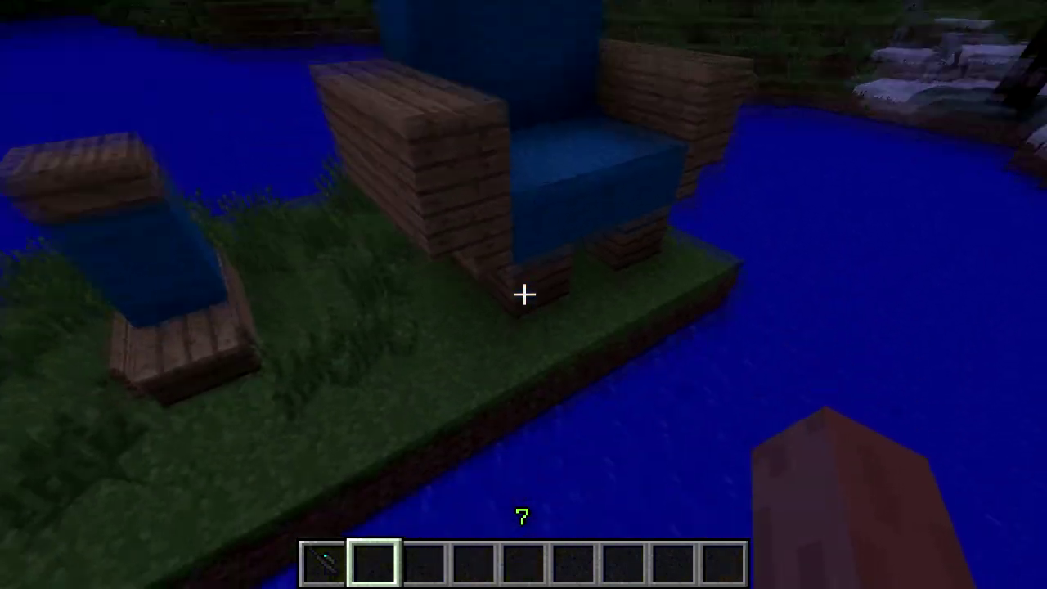
{"action": "key", "text": "w"}
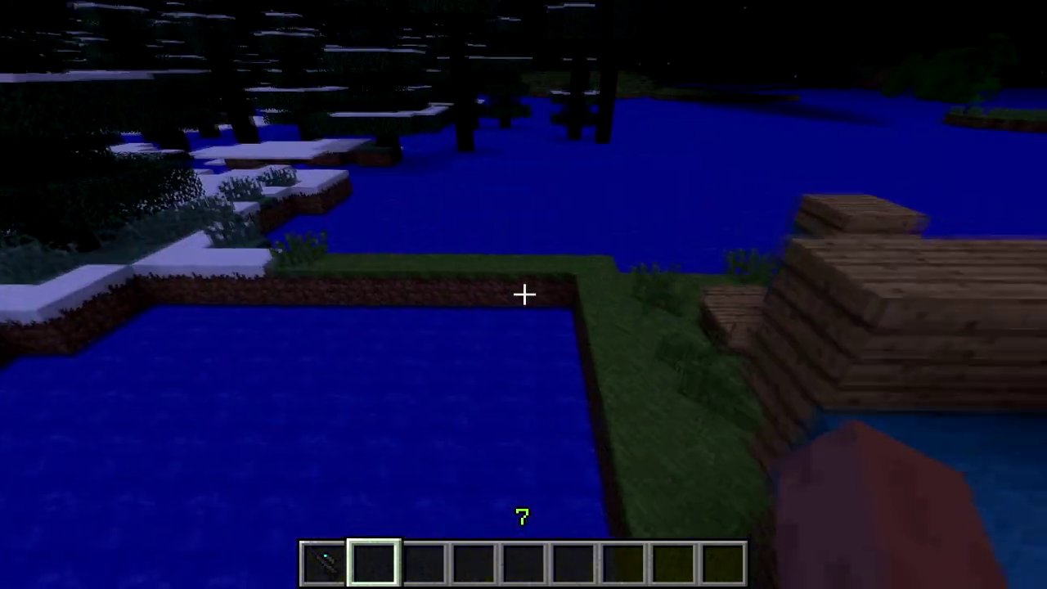
{"action": "key", "text": "w"}
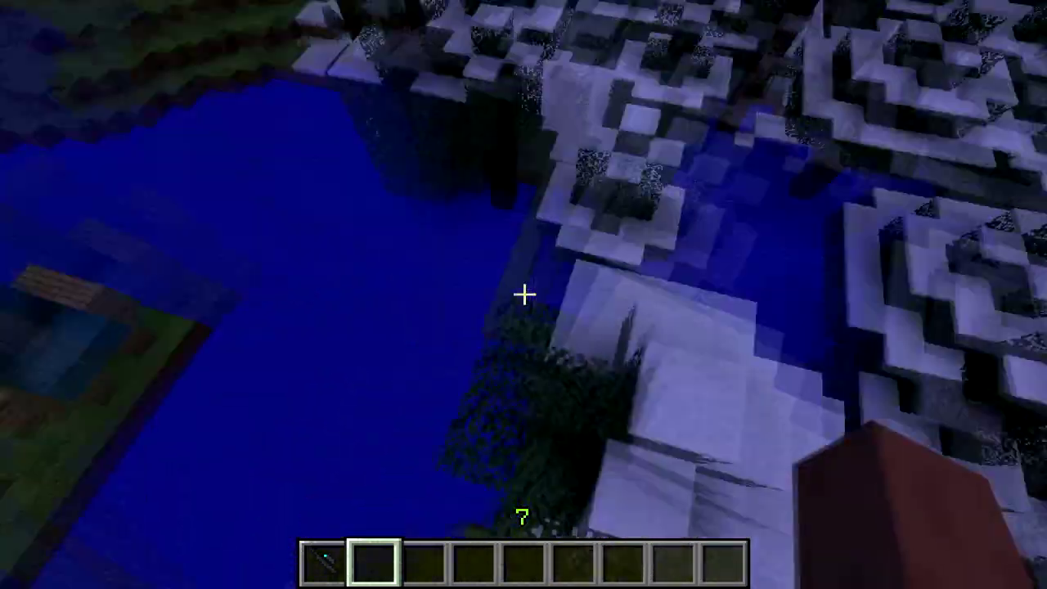
{"action": "key", "text": "w"}
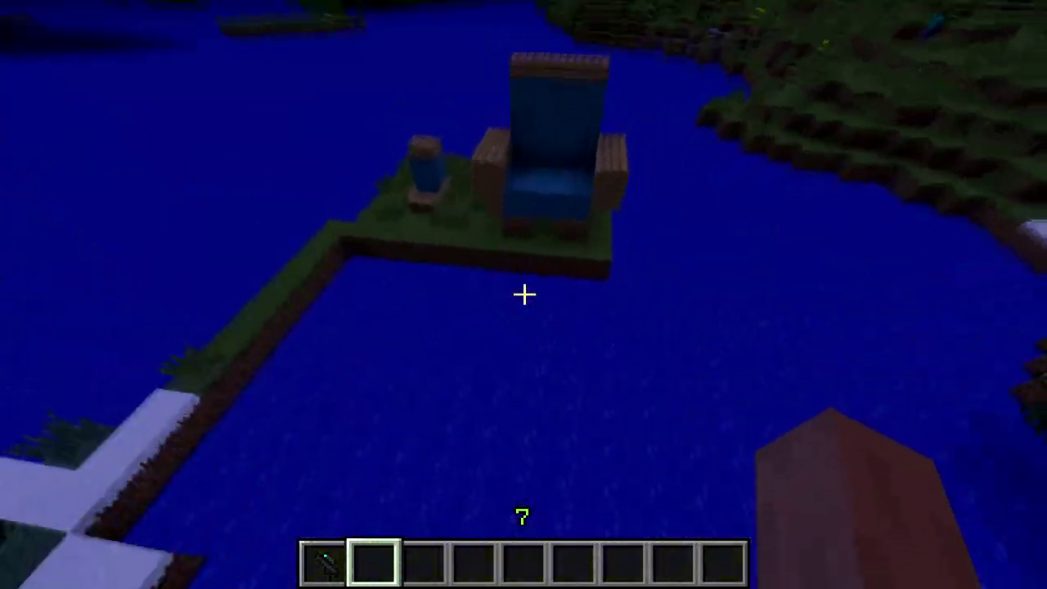
{"action": "key", "text": "w"}
{"action": "key", "text": "space"}
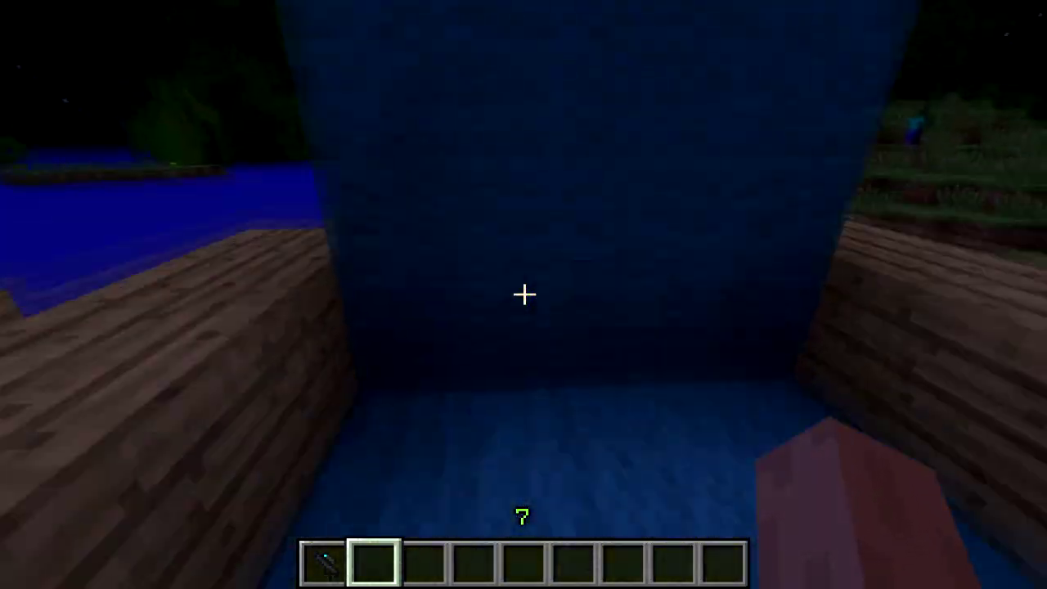
{"action": "key", "text": "s"}
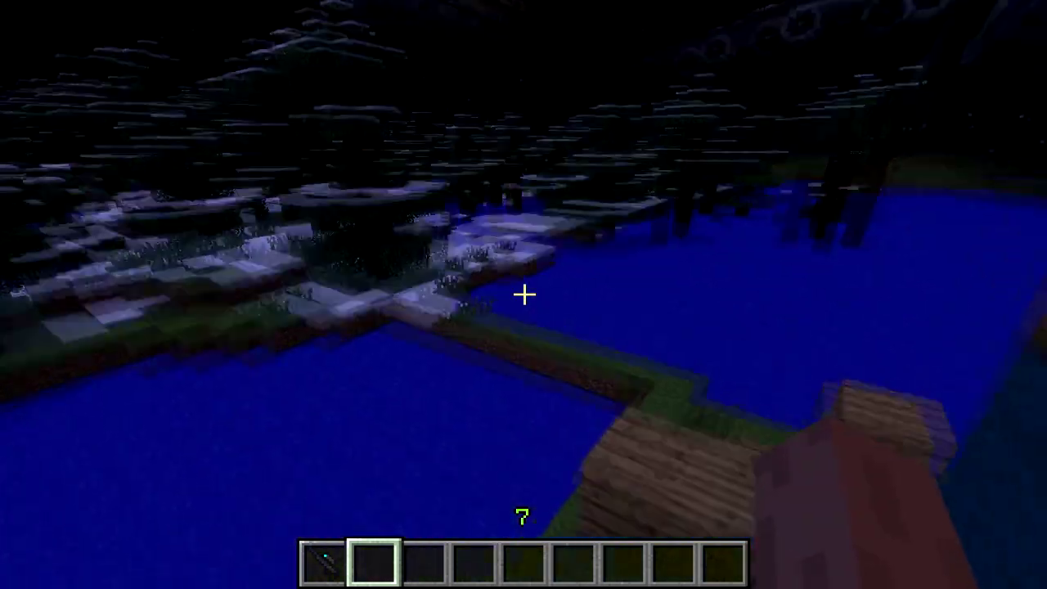
Step: Fly over the snowy forest to the steam train in the sky and look over its locomotive and tracks
{"action": "key", "text": "w"}
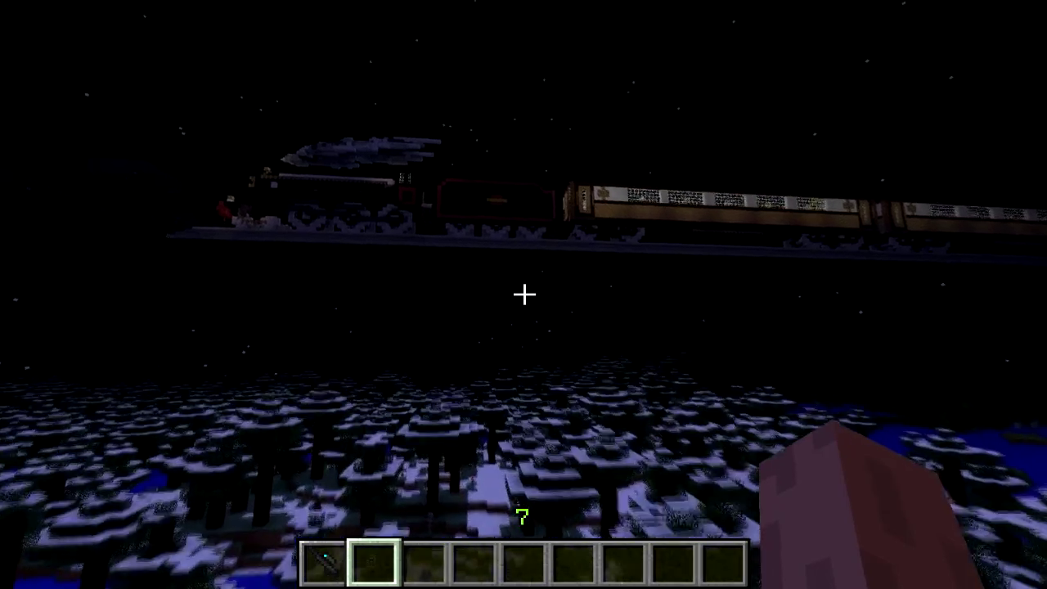
{"action": "key", "text": "s"}
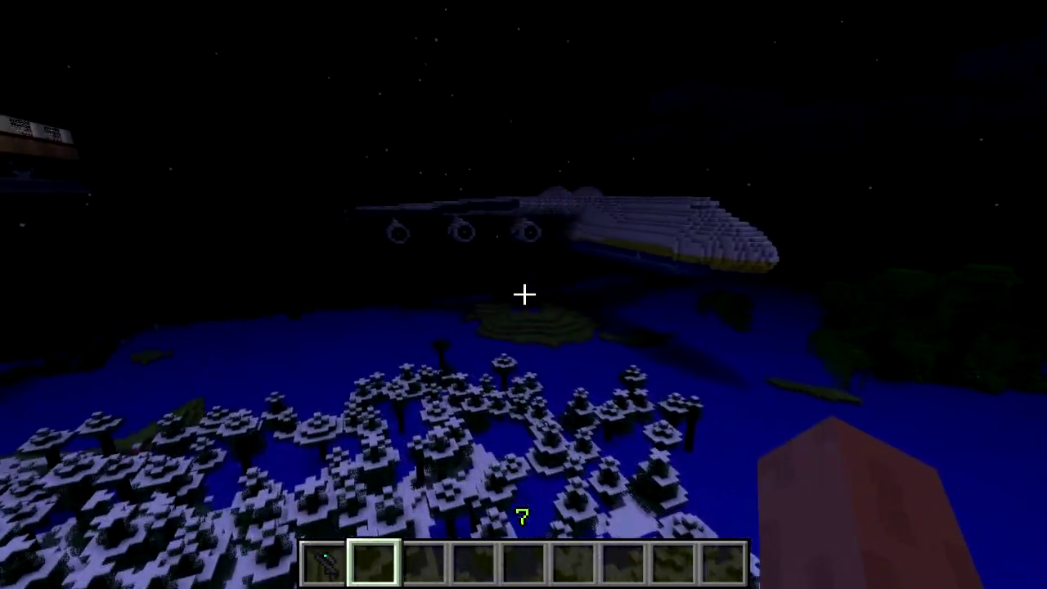
{"action": "key", "text": "w"}
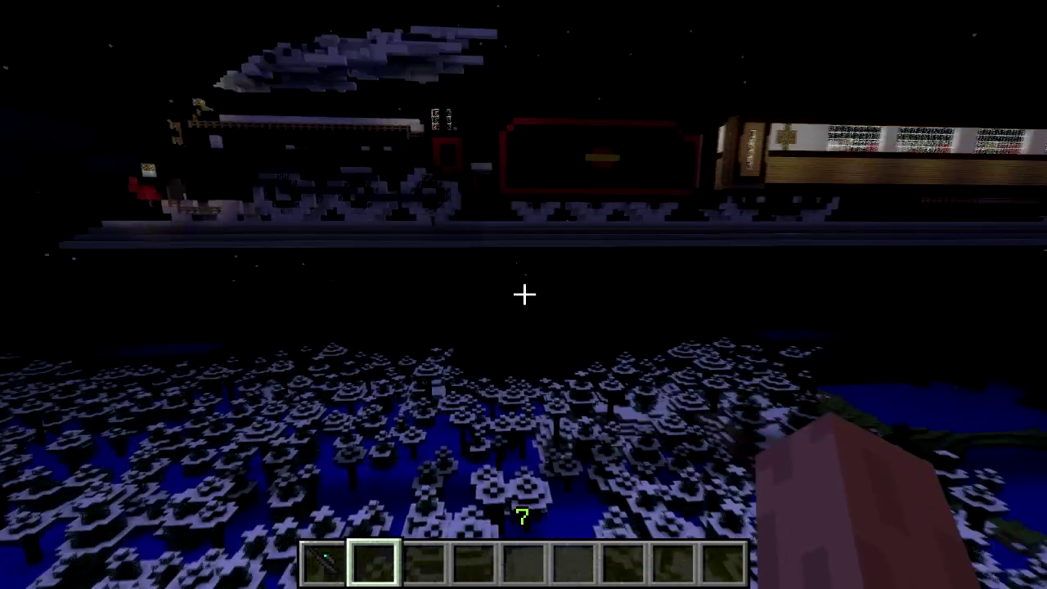
{"action": "key", "text": "w"}
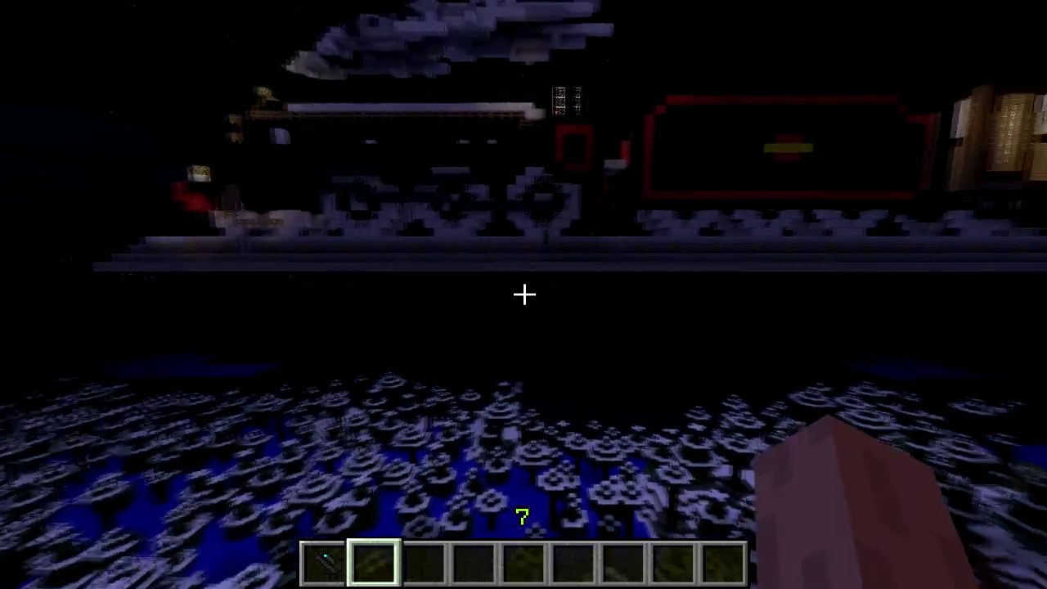
{"action": "key", "text": "w"}
{"action": "key", "text": "w"}
{"action": "key", "text": "space"}
{"action": "key", "text": "w"}
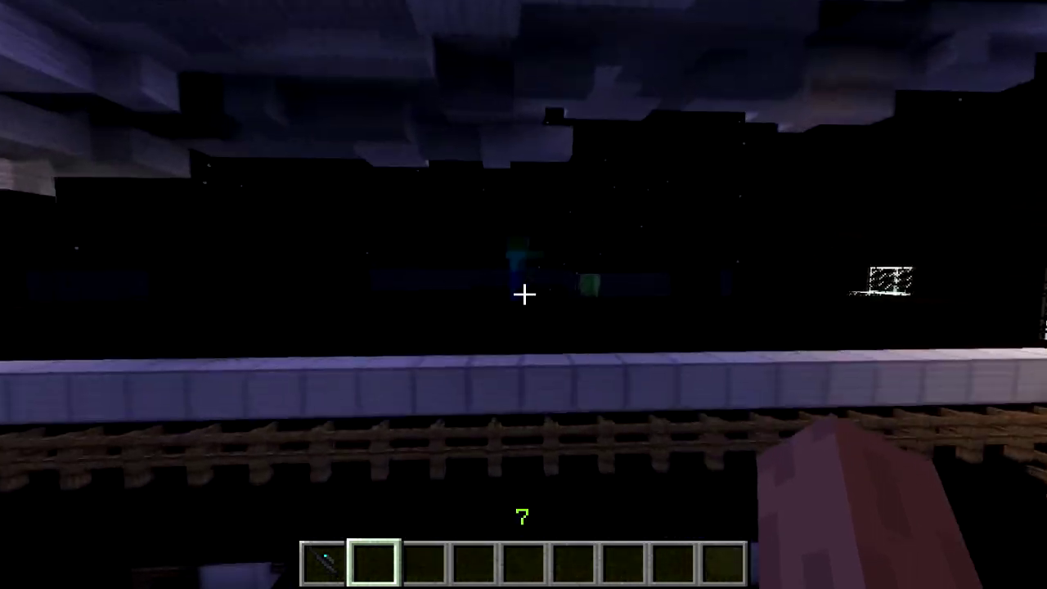
{"action": "key", "text": "a"}
{"action": "key", "text": "shift"}
{"action": "key", "text": "w"}
{"action": "key", "text": "shift"}
{"action": "key", "text": "w"}
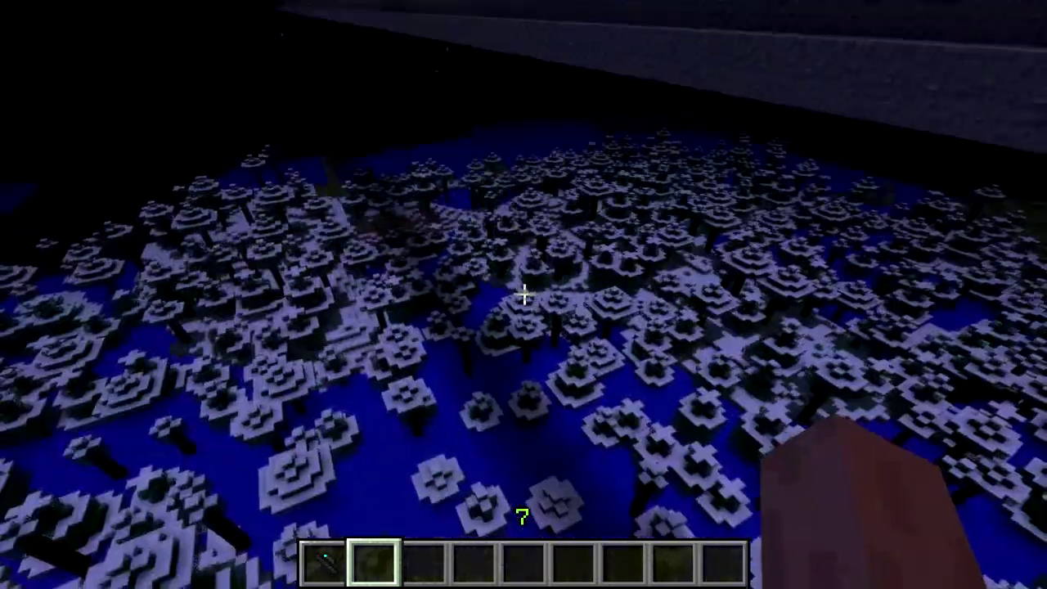
Step: Circle the steam locomotive and examine its smoke cloud, front end and the gravel track bed above the snowy forest
{"action": "key", "text": "w"}
{"action": "key", "text": "space"}
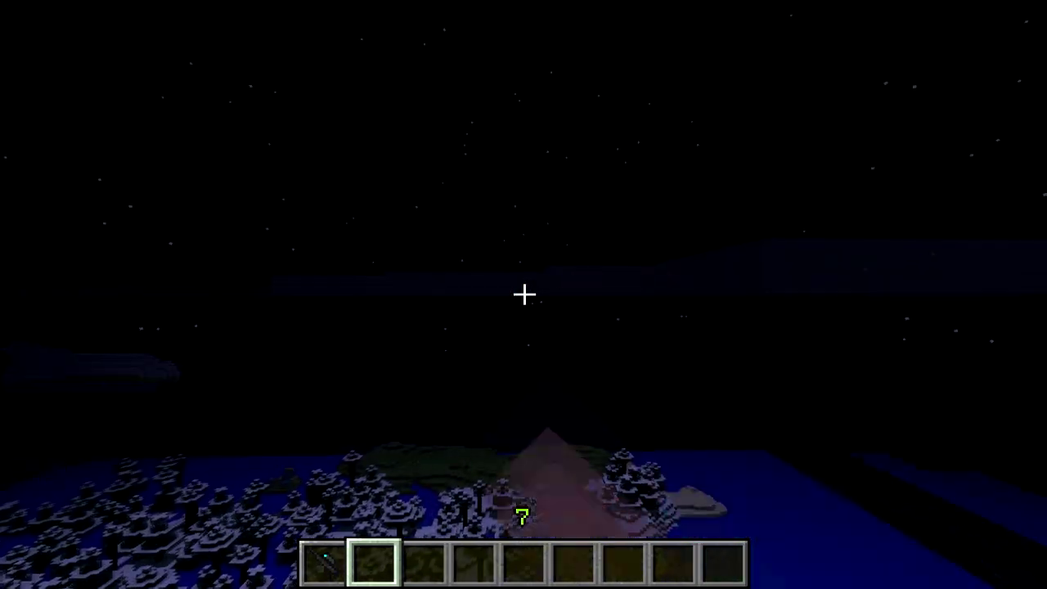
{"action": "mouse_move", "coordinate": [523, 294]}
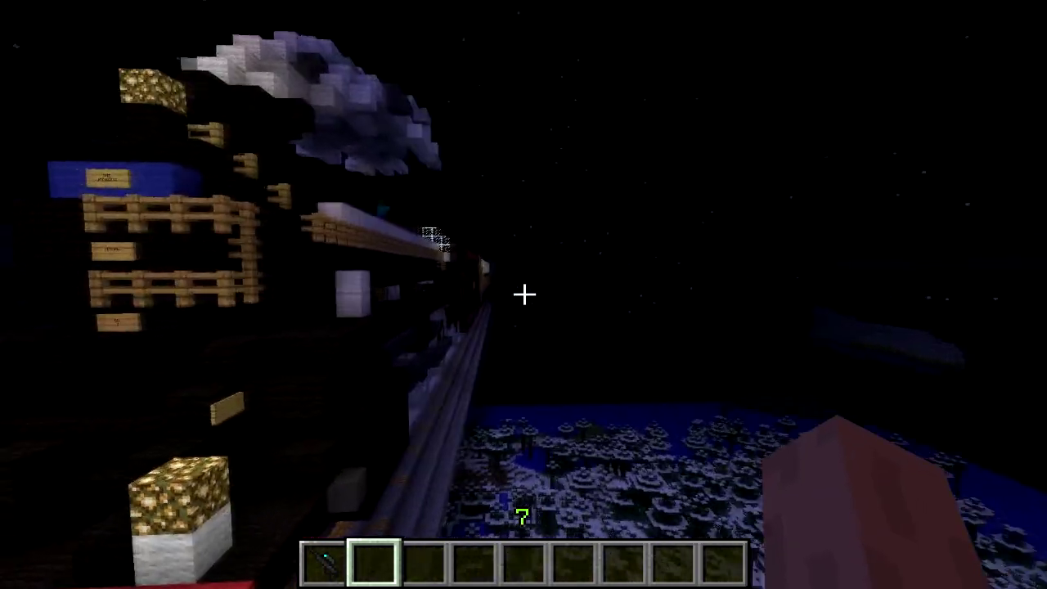
{"action": "key", "text": "w"}
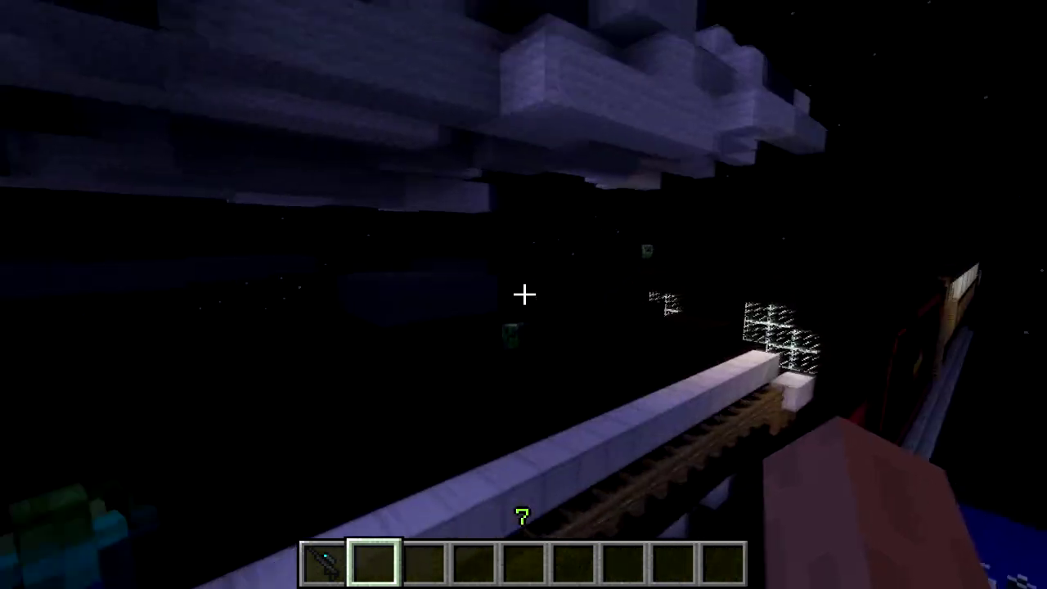
{"action": "key", "text": "d"}
{"action": "left_click", "coordinate": [524, 294]}
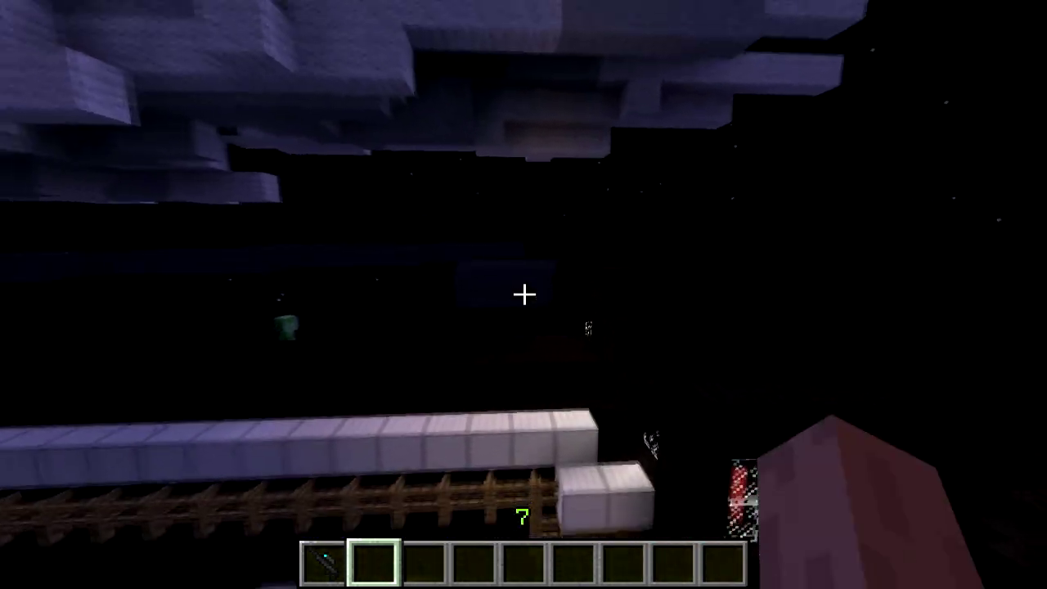
{"action": "mouse_move", "coordinate": [524, 294]}
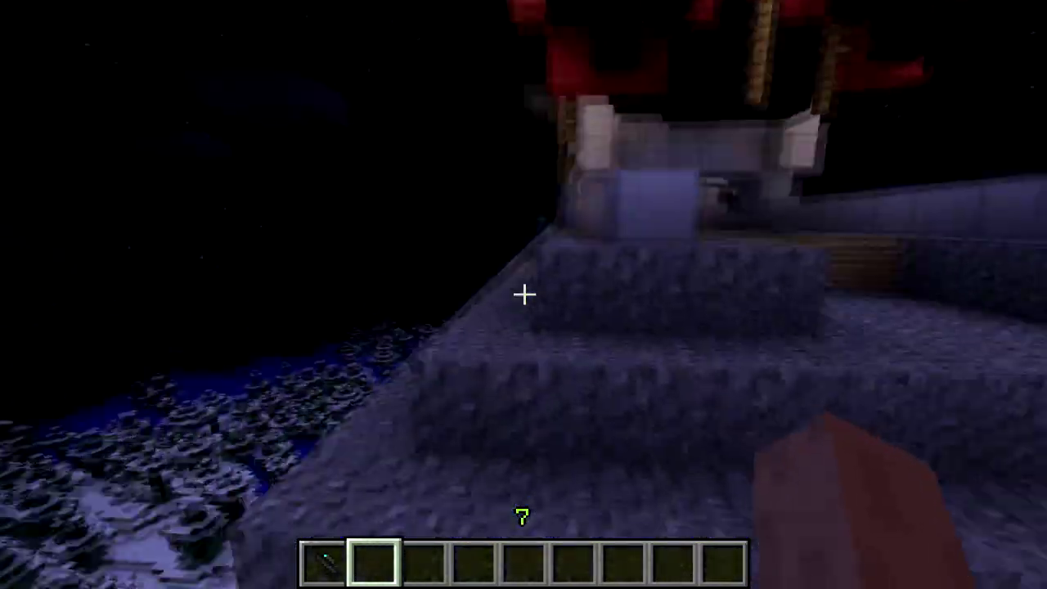
{"action": "key", "text": "s"}
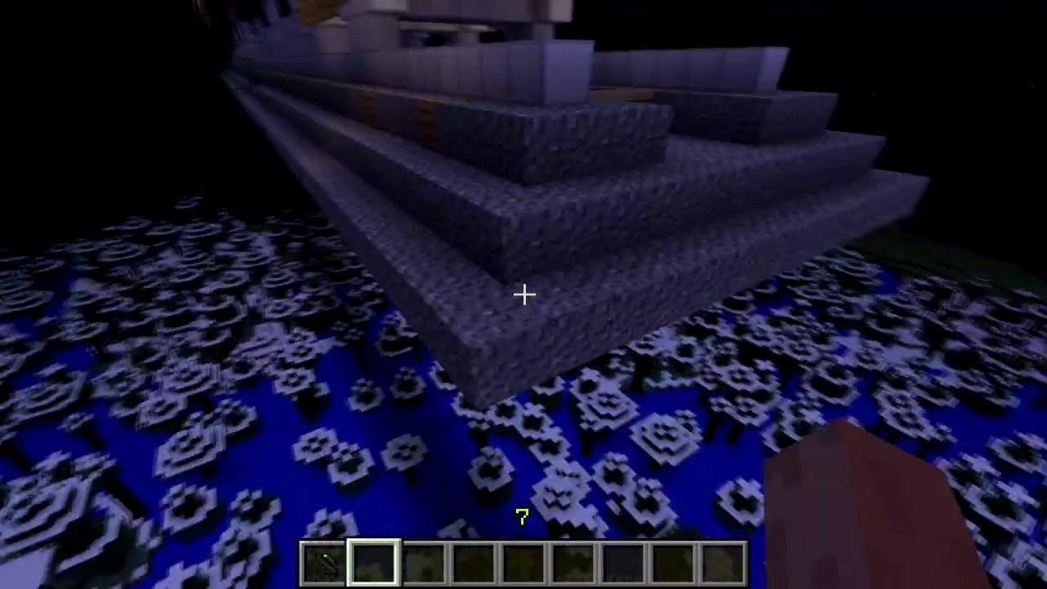
{"action": "key", "text": "shift"}
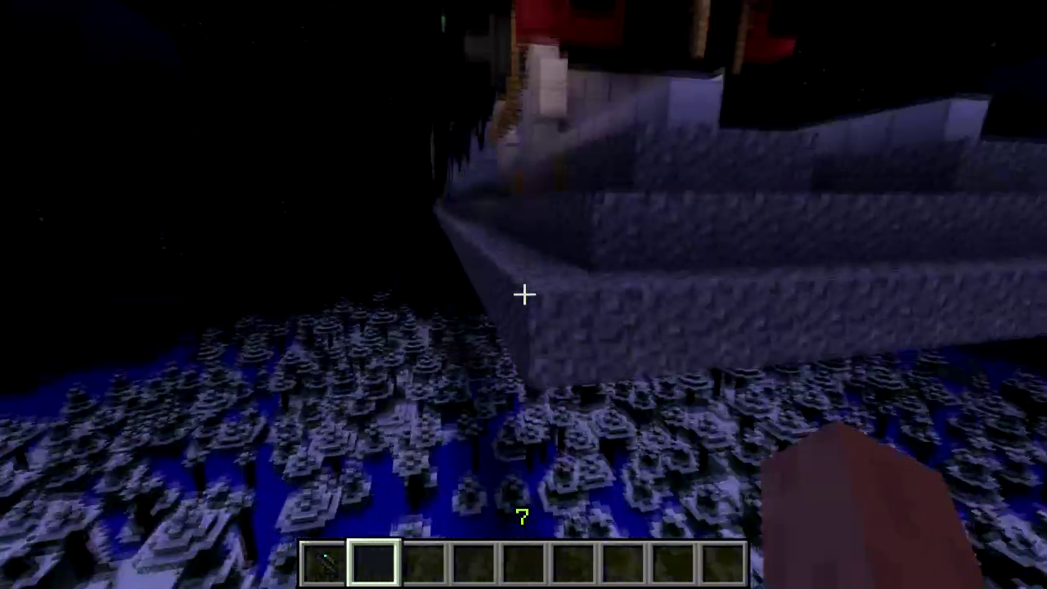
{"action": "key", "text": "space"}
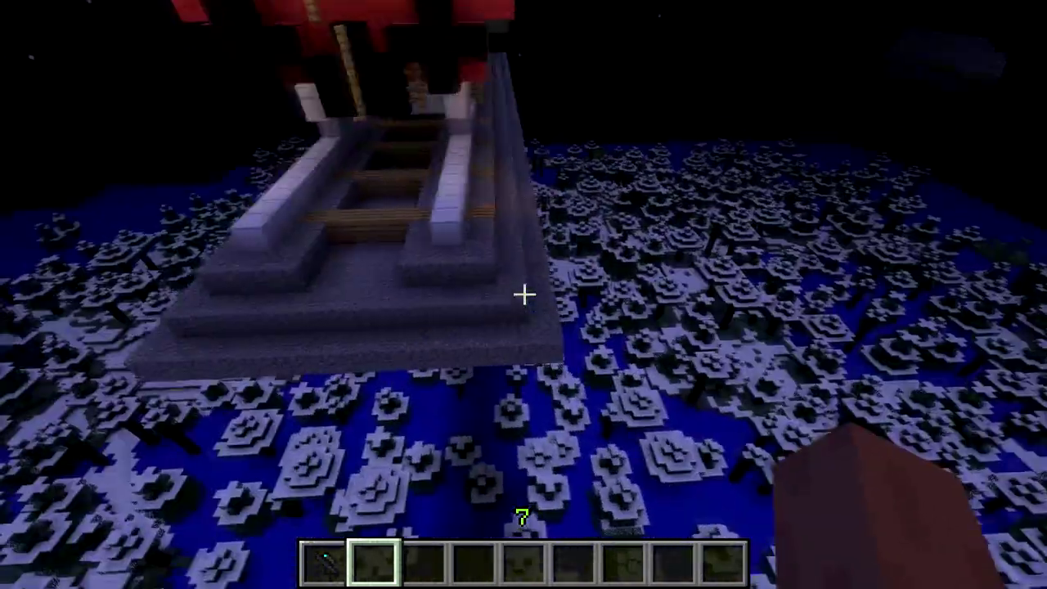
{"action": "key", "text": "d"}
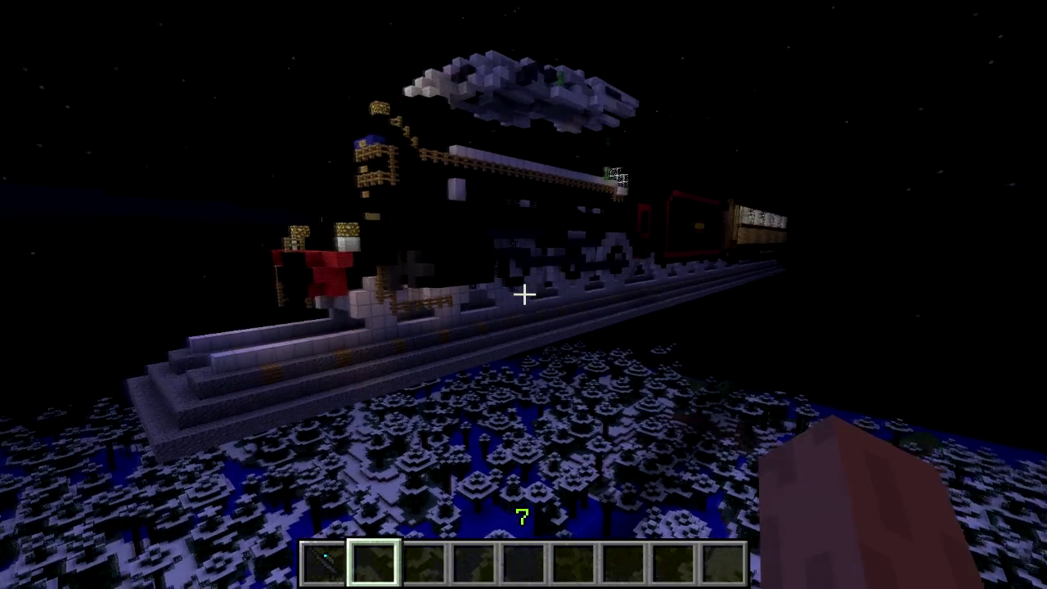
Step: Fly along the locomotive and its tender to the carriages, and look down at the forest and water below the track
{"action": "key", "text": "w"}
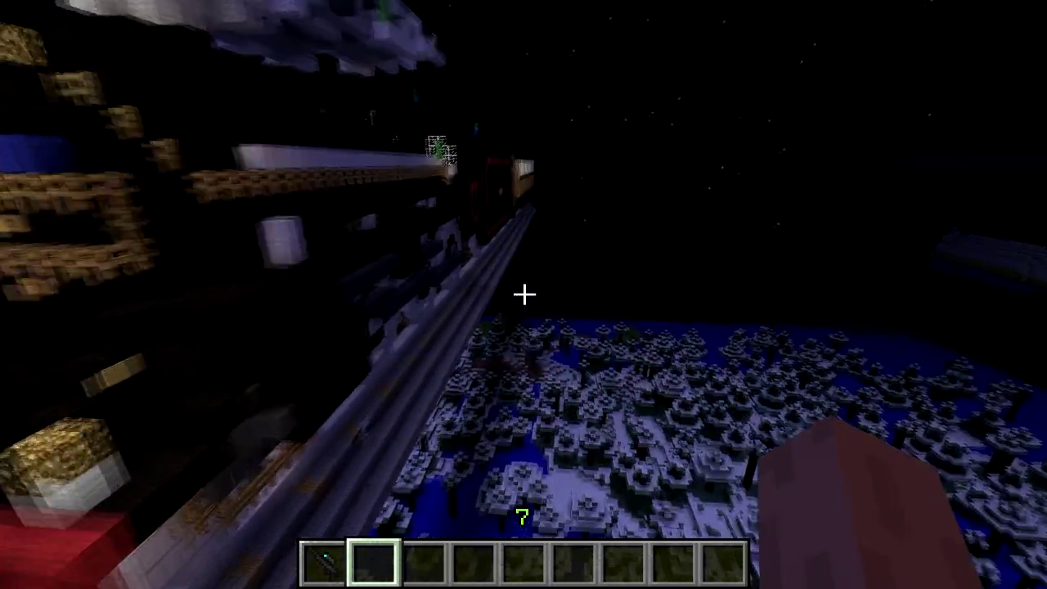
{"action": "left_click", "coordinate": [523, 295]}
{"action": "key", "text": "w"}
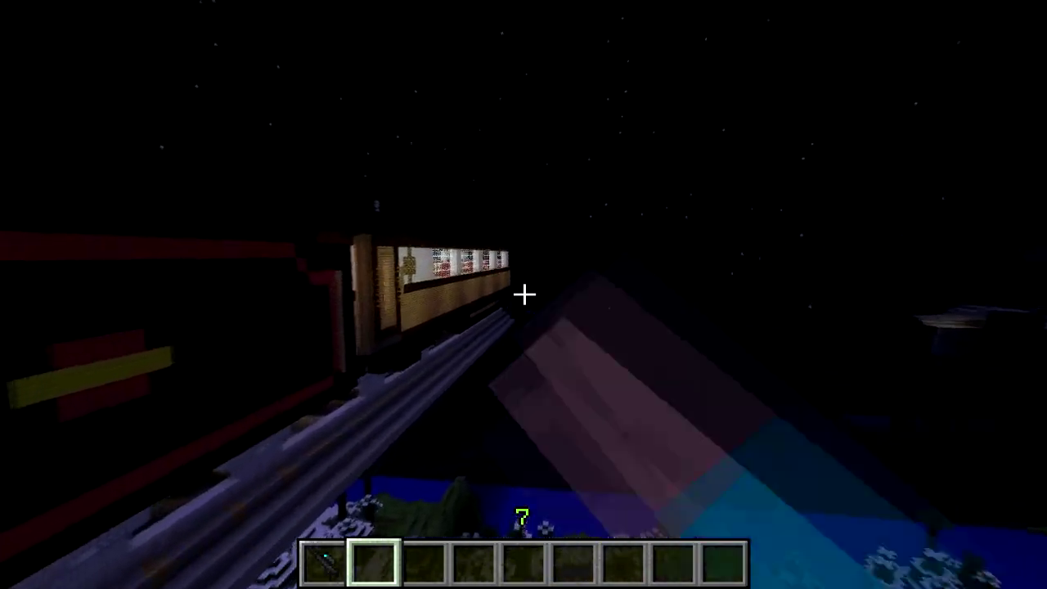
{"action": "mouse_move", "coordinate": [523, 295]}
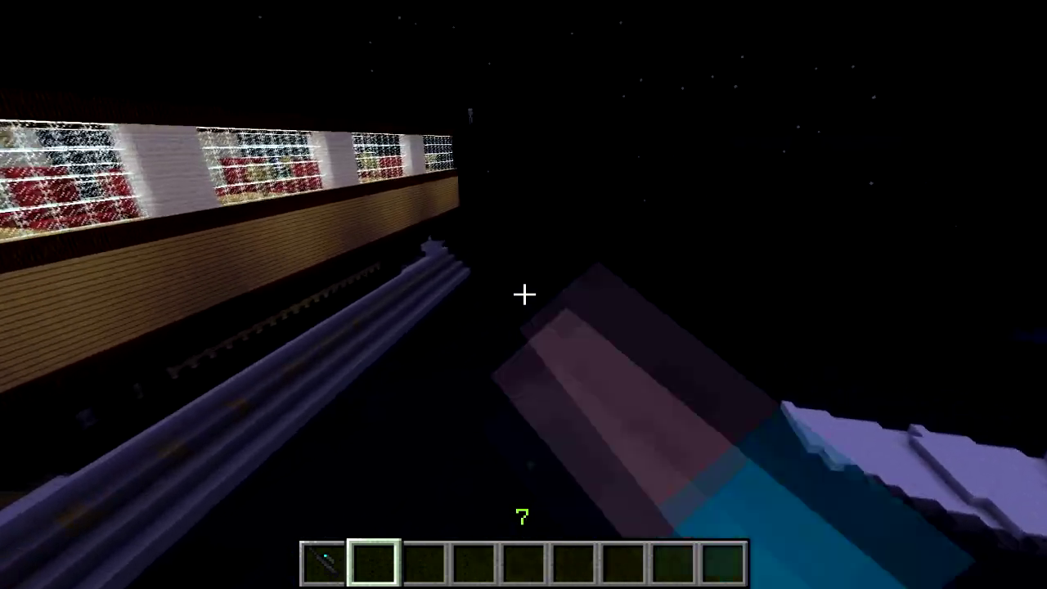
{"action": "left_click", "coordinate": [524, 295]}
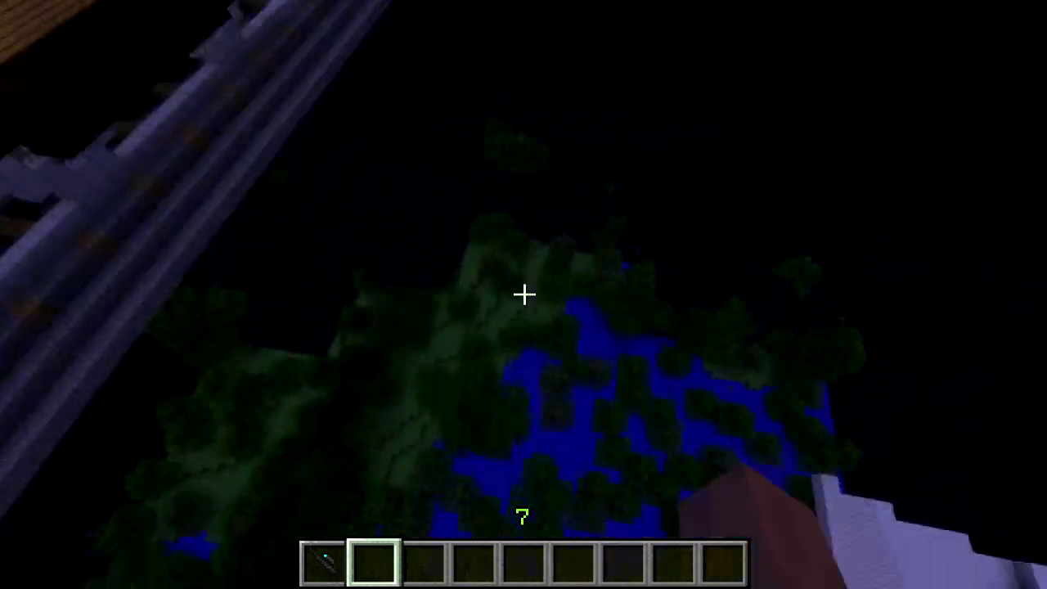
{"action": "left_click", "coordinate": [524, 294]}
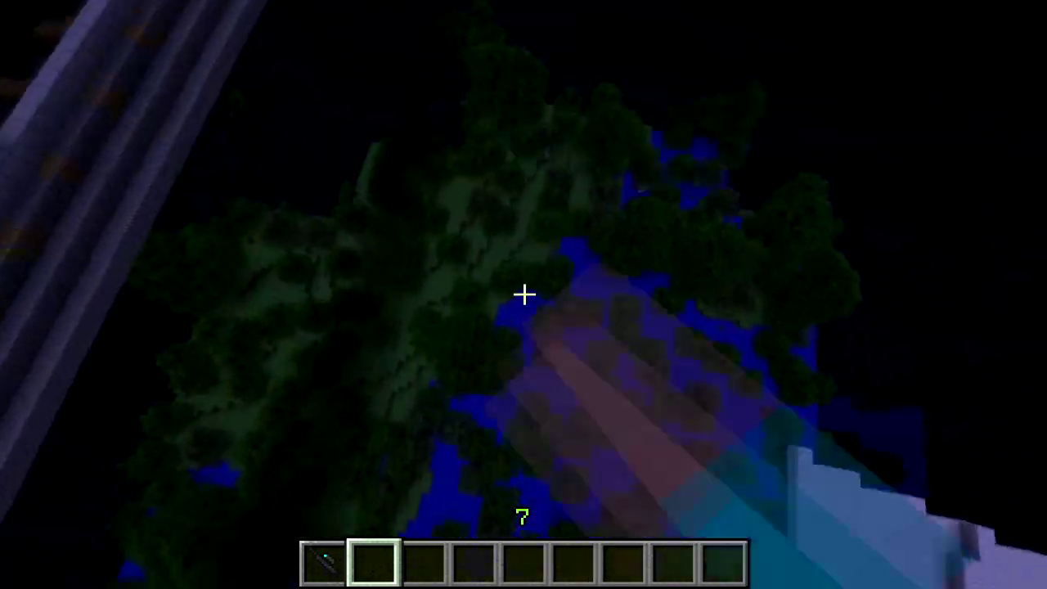
{"action": "left_click", "coordinate": [524, 295]}
{"action": "left_click", "coordinate": [524, 294]}
{"action": "left_click", "coordinate": [524, 294]}
{"action": "left_click", "coordinate": [524, 294]}
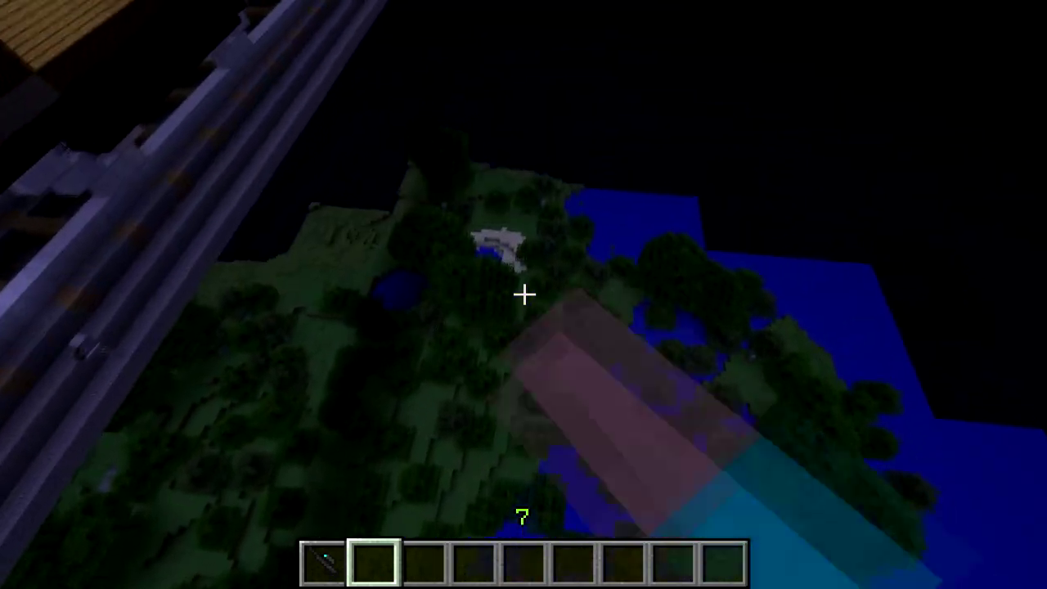
{"action": "left_click", "coordinate": [525, 295]}
Step: Follow the lit carriages toward the rear of the train and view their windows and couplings from the side
{"action": "mouse_move", "coordinate": [523, 295]}
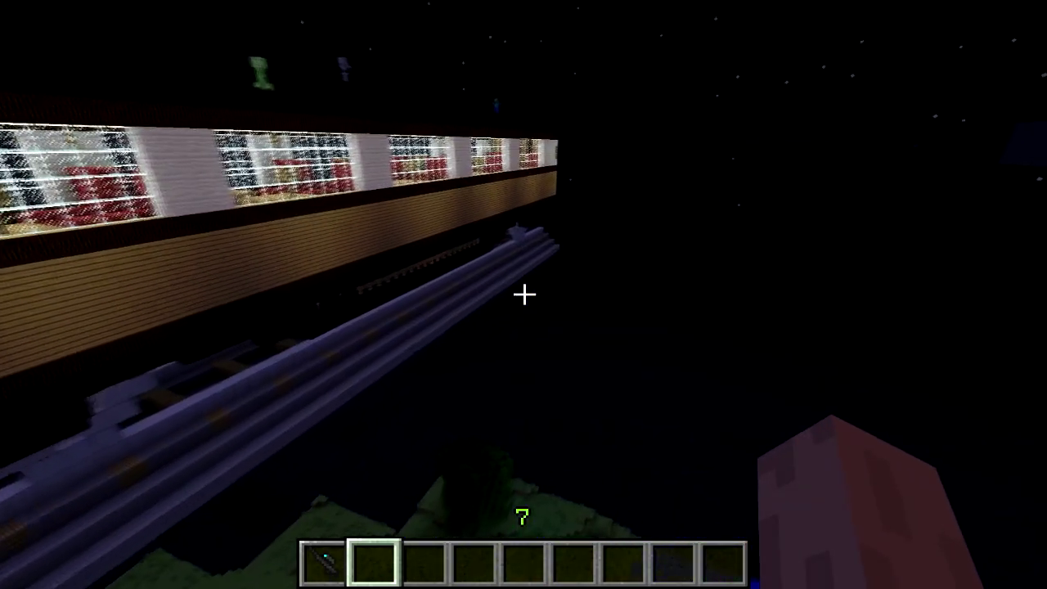
{"action": "left_click", "coordinate": [524, 294]}
{"action": "left_click", "coordinate": [525, 294]}
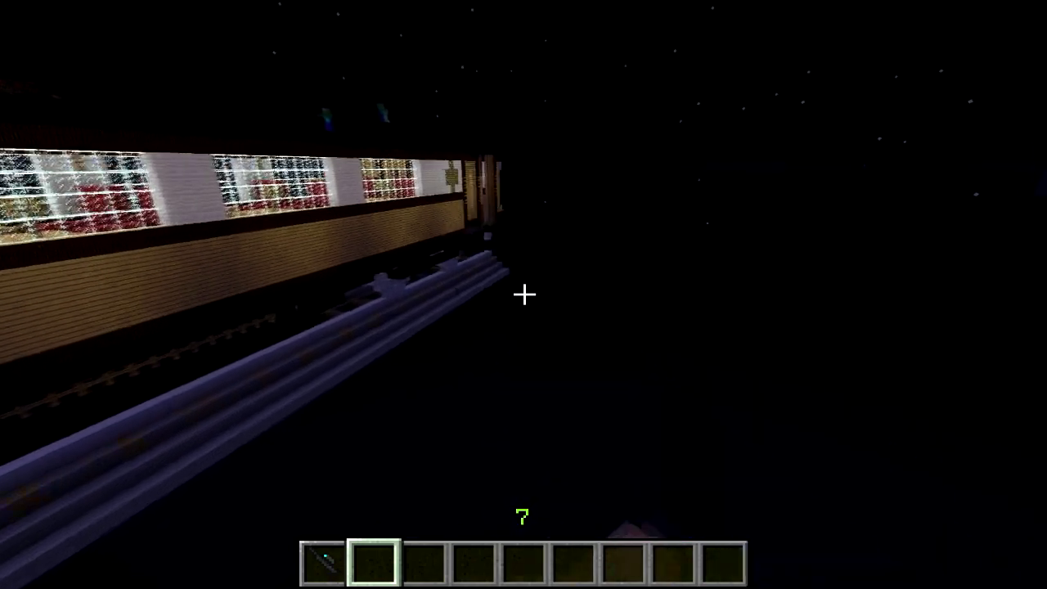
{"action": "left_click", "coordinate": [524, 294]}
{"action": "mouse_move", "coordinate": [524, 295]}
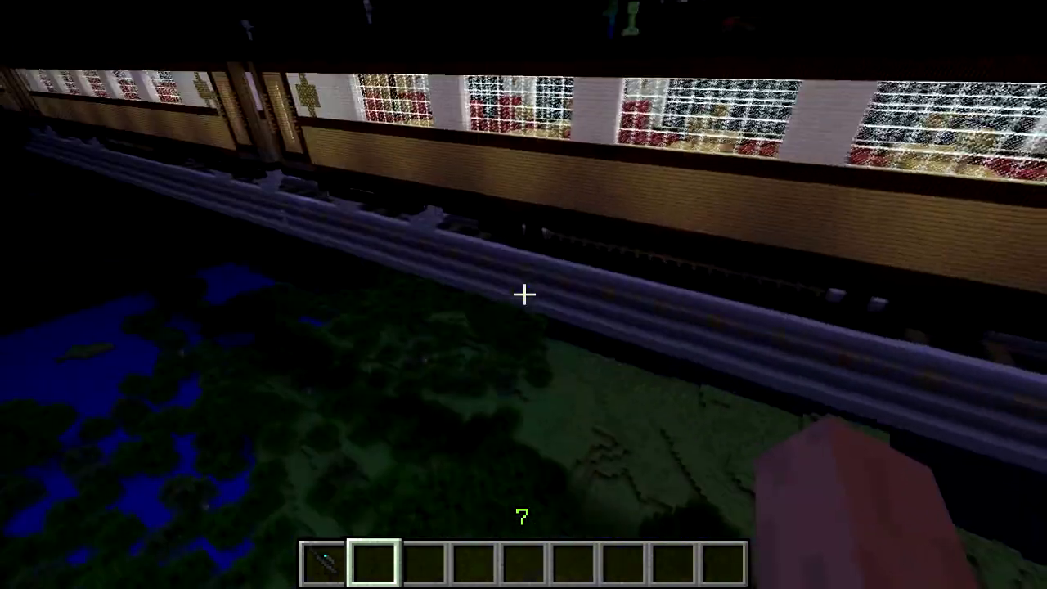
{"action": "key", "text": "w"}
{"action": "key", "text": "w"}
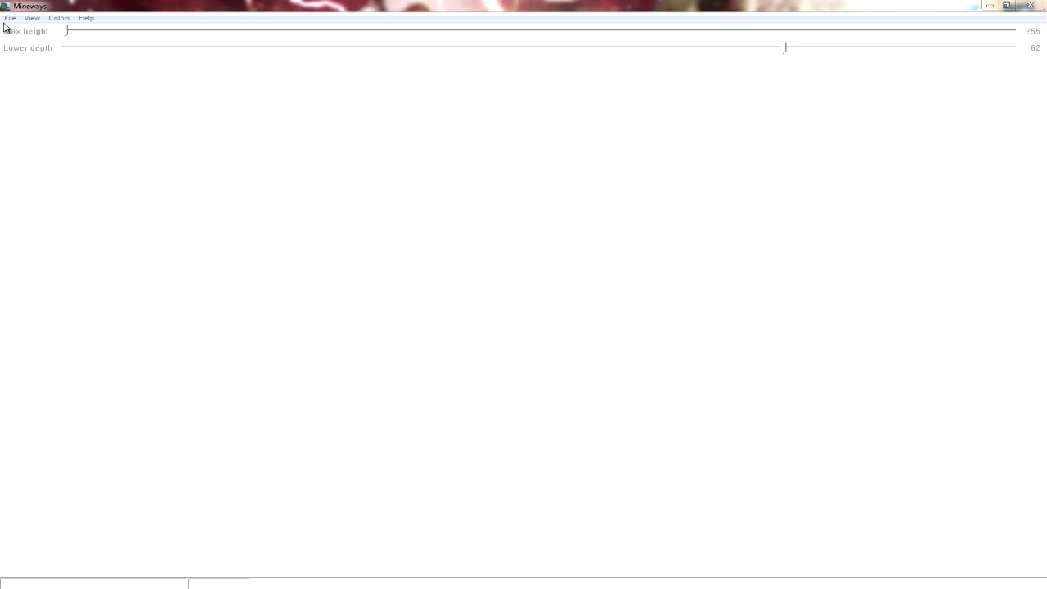
Step: Switch to Mineways and load the Minecraft world containing the train and the airplane as a map
{"action": "left_click", "coordinate": [9, 17]}
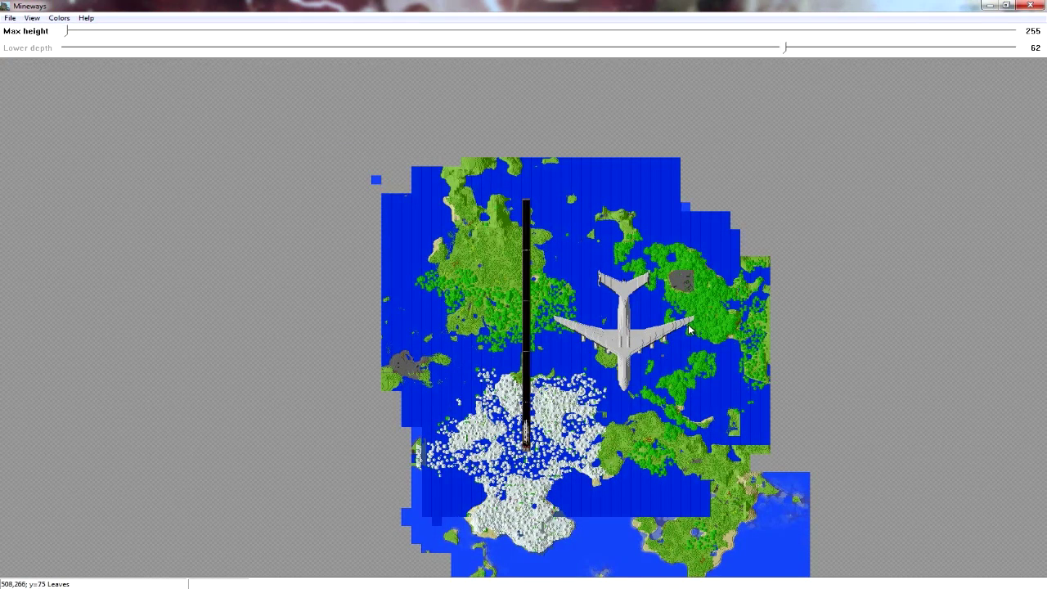
{"action": "scroll", "coordinate": [687, 329], "scroll_direction": "up", "scroll_amount": 1}
{"action": "left_click_drag", "start_coordinate": [672, 352], "coordinate": [481, 211]}
{"action": "mouse_move", "coordinate": [455, 307]}
{"action": "left_mouse_down"}
{"action": "mouse_move", "coordinate": [455, 245]}
{"action": "mouse_move", "coordinate": [491, 283]}
{"action": "mouse_move", "coordinate": [490, 430]}
{"action": "left_mouse_up"}
{"action": "left_click_drag", "start_coordinate": [462, 257], "coordinate": [467, 390]}
{"action": "mouse_move", "coordinate": [469, 219]}
{"action": "left_mouse_down"}
{"action": "mouse_move", "coordinate": [473, 361]}
{"action": "mouse_move", "coordinate": [494, 276]}
{"action": "mouse_move", "coordinate": [744, 194]}
{"action": "mouse_move", "coordinate": [669, 301]}
{"action": "left_mouse_up"}
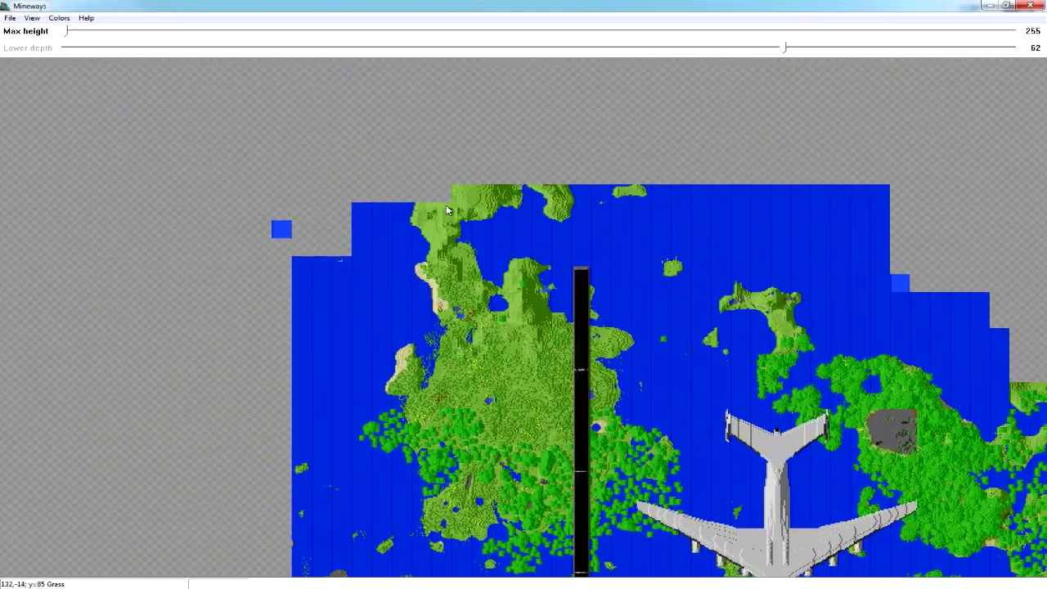
Step: Examine the world map from its northern edge past the airplane and train to the snowy islands
{"action": "left_click_drag", "start_coordinate": [428, 195], "coordinate": [370, 245]}
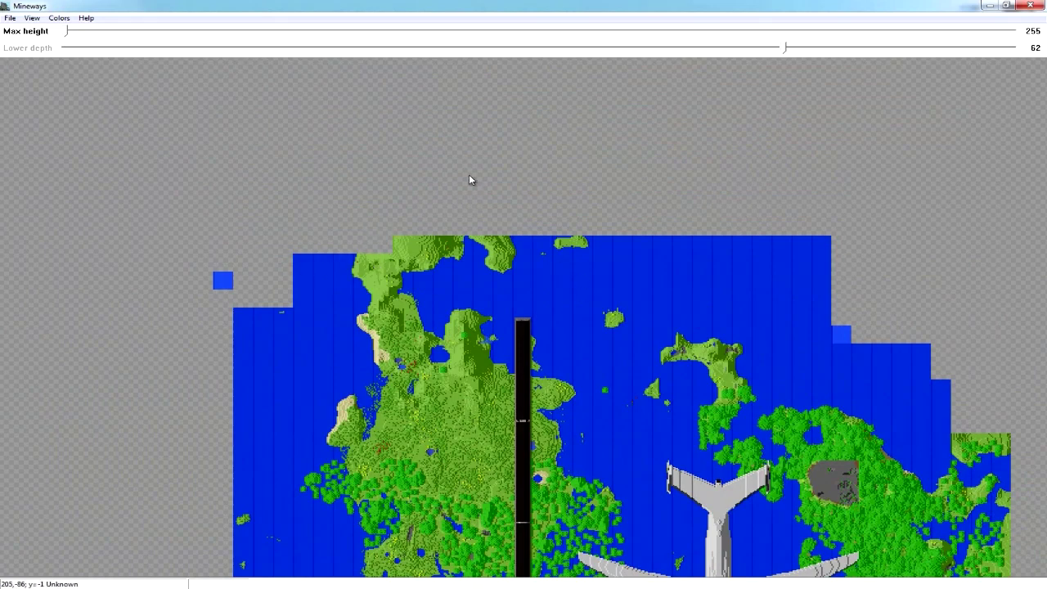
{"action": "left_click_drag", "start_coordinate": [471, 179], "coordinate": [643, 230]}
{"action": "left_click_drag", "start_coordinate": [612, 370], "coordinate": [518, 238]}
{"action": "left_click_drag", "start_coordinate": [519, 332], "coordinate": [529, 362]}
{"action": "left_click_drag", "start_coordinate": [457, 338], "coordinate": [456, 289]}
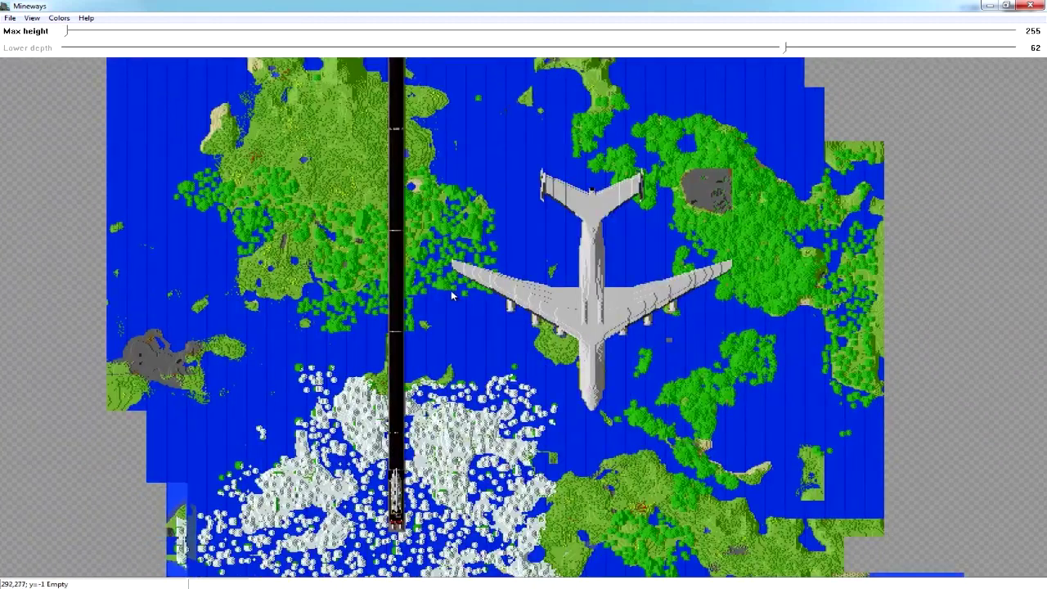
{"action": "left_click_drag", "start_coordinate": [426, 122], "coordinate": [426, 185]}
{"action": "left_click_drag", "start_coordinate": [503, 388], "coordinate": [492, 222]}
{"action": "left_click_drag", "start_coordinate": [493, 414], "coordinate": [425, 306]}
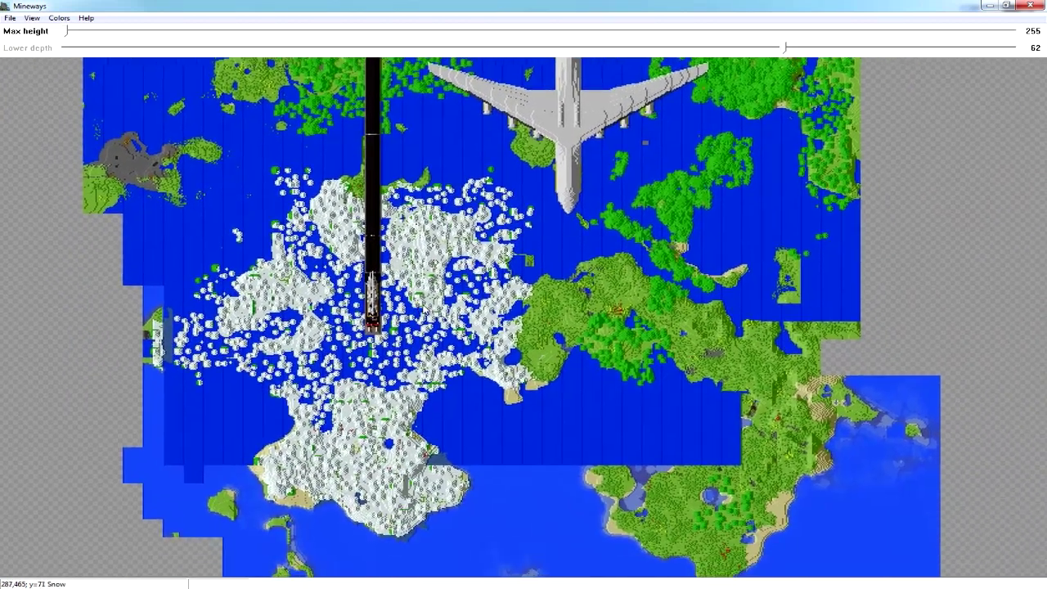
{"action": "left_click_drag", "start_coordinate": [472, 240], "coordinate": [472, 348]}
{"action": "left_click_drag", "start_coordinate": [573, 228], "coordinate": [593, 309]}
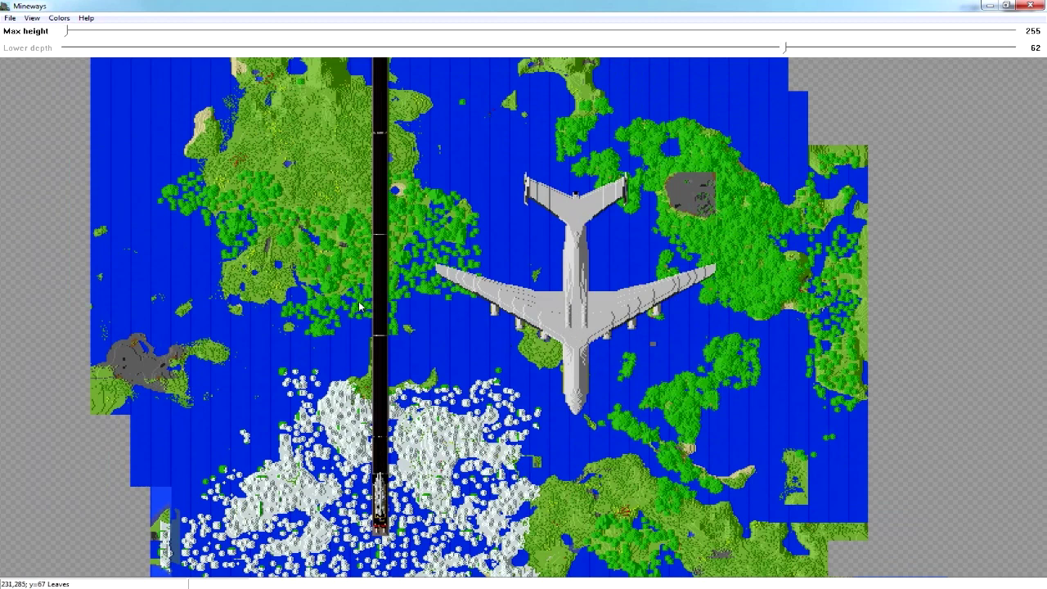
Step: Select the northern end of the train on the map and accept the suggested lower depth of 64
{"action": "left_click_drag", "start_coordinate": [418, 354], "coordinate": [482, 378]}
{"action": "left_click_drag", "start_coordinate": [478, 447], "coordinate": [486, 548]}
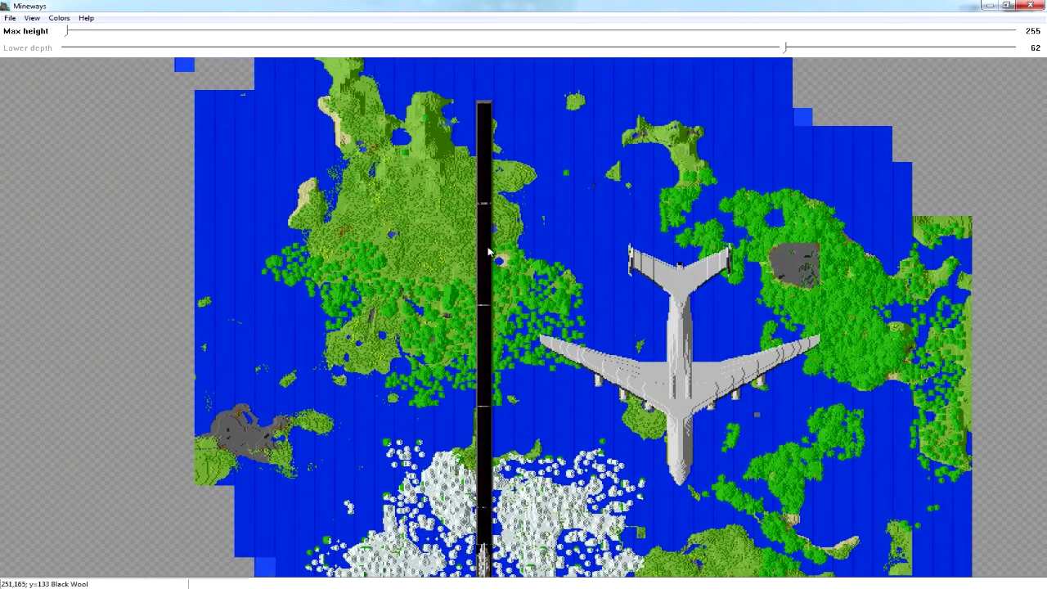
{"action": "left_click_drag", "start_coordinate": [495, 167], "coordinate": [510, 271]}
{"action": "left_click_drag", "start_coordinate": [495, 202], "coordinate": [508, 256]}
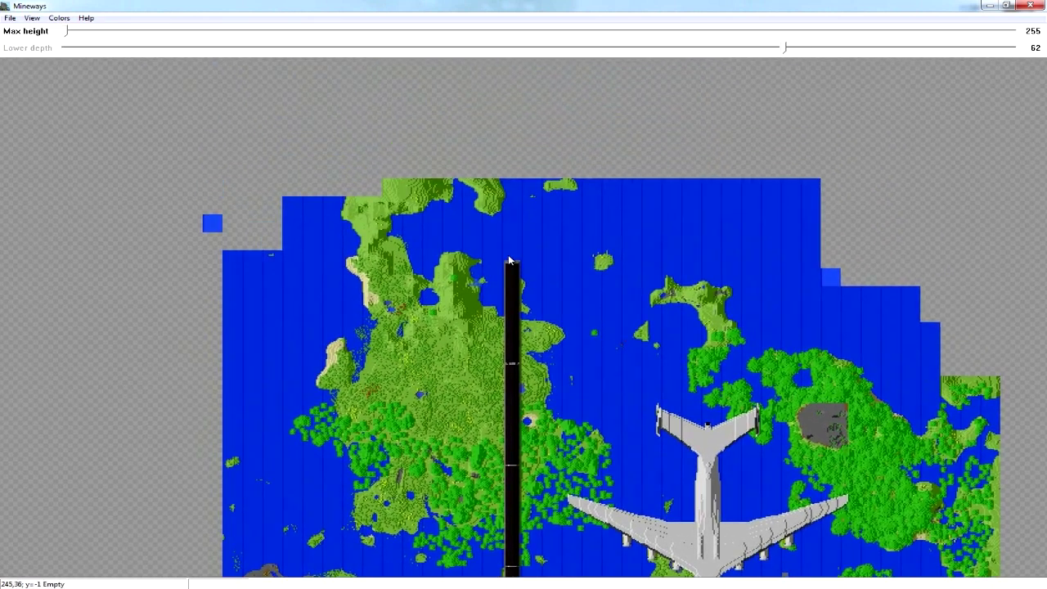
{"action": "scroll", "coordinate": [508, 257], "scroll_direction": "up", "scroll_amount": 2}
{"action": "left_click_drag", "start_coordinate": [478, 300], "coordinate": [513, 346]}
{"action": "scroll", "coordinate": [513, 350], "scroll_direction": "up", "scroll_amount": 6}
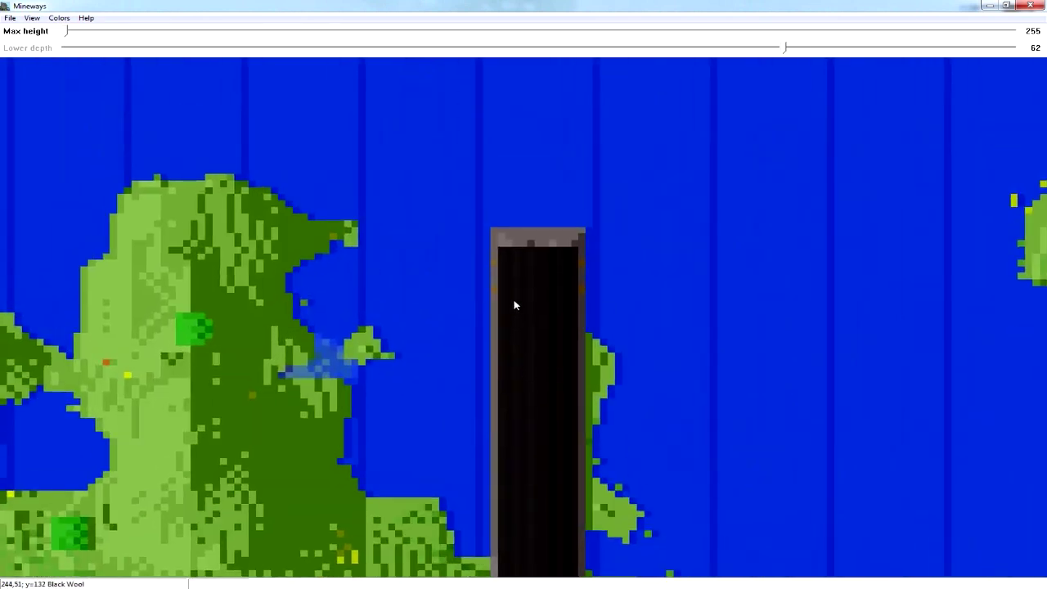
{"action": "right_click_drag", "start_coordinate": [491, 229], "coordinate": [581, 379]}
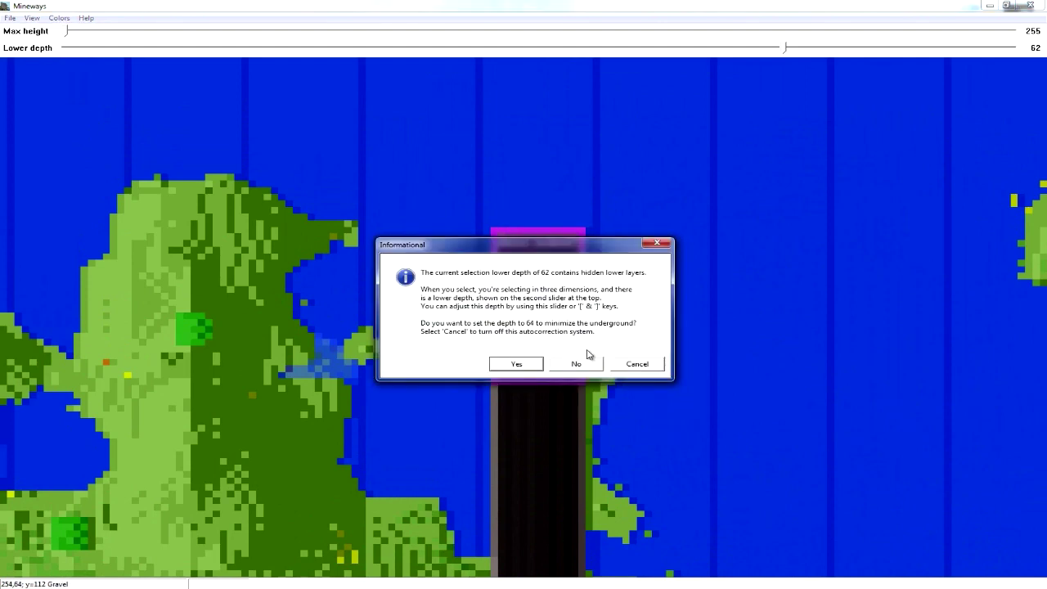
{"action": "left_click", "coordinate": [515, 364]}
Step: Extend the selection southward along the black roof of the rear carriage, keeping it as wide as the track bed
{"action": "scroll", "coordinate": [527, 353], "scroll_direction": "down", "scroll_amount": 2}
{"action": "scroll", "coordinate": [523, 365], "scroll_direction": "down", "scroll_amount": 3}
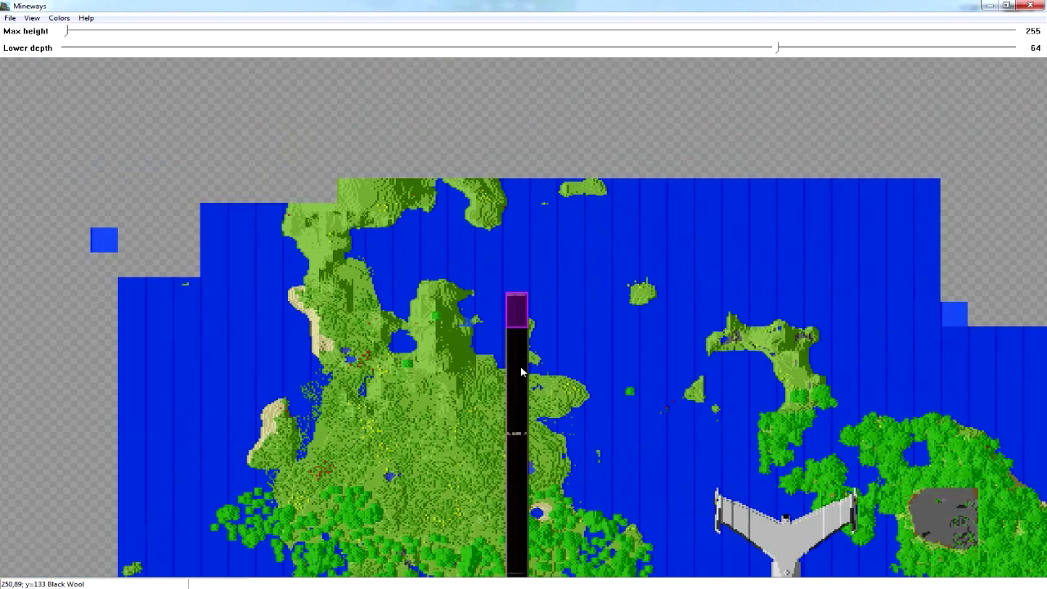
{"action": "left_click_drag", "start_coordinate": [523, 366], "coordinate": [539, 255]}
{"action": "right_click_drag", "start_coordinate": [540, 223], "coordinate": [540, 289]}
{"action": "left_click_drag", "start_coordinate": [535, 223], "coordinate": [474, 326]}
{"action": "scroll", "coordinate": [537, 291], "scroll_direction": "up", "scroll_amount": 2}
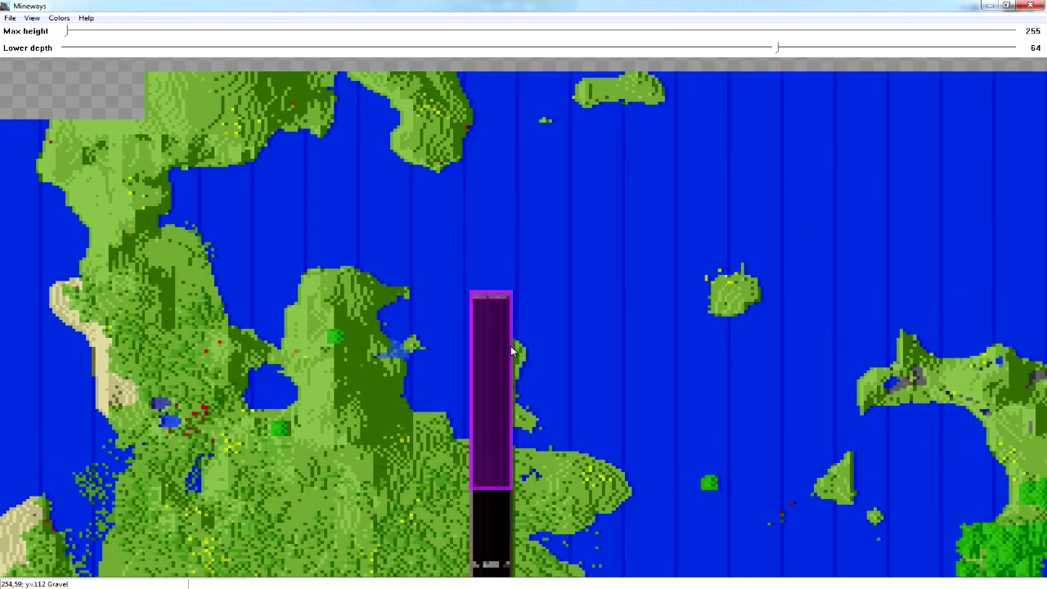
{"action": "scroll", "coordinate": [511, 352], "scroll_direction": "up", "scroll_amount": 5}
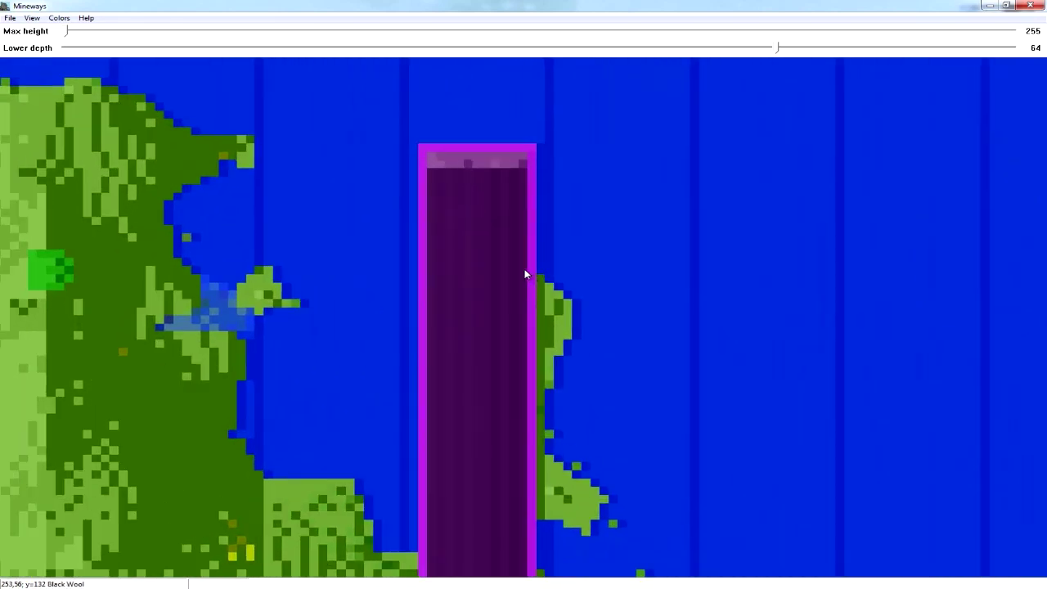
{"action": "scroll", "coordinate": [516, 396], "scroll_direction": "down", "scroll_amount": 6}
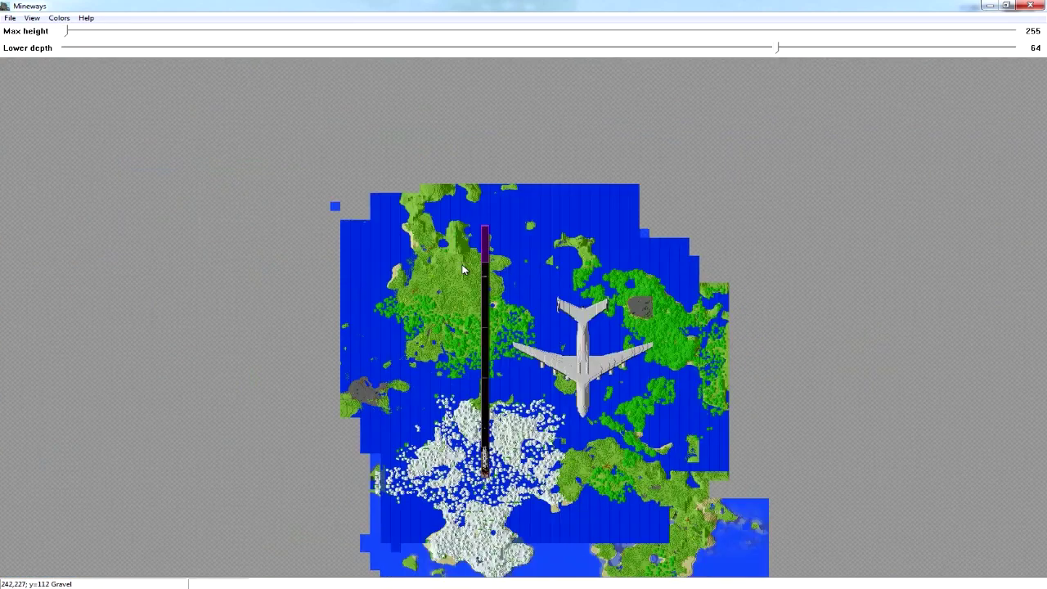
Step: Try to extend the train selection further south along the black roofs of the carriages
{"action": "scroll", "coordinate": [479, 287], "scroll_direction": "up", "scroll_amount": 4}
{"action": "left_click_drag", "start_coordinate": [480, 288], "coordinate": [554, 420]}
{"action": "scroll", "coordinate": [552, 416], "scroll_direction": "up", "scroll_amount": 3}
{"action": "left_click_drag", "start_coordinate": [446, 175], "coordinate": [469, 262]}
{"action": "left_click_drag", "start_coordinate": [429, 106], "coordinate": [530, 377]}
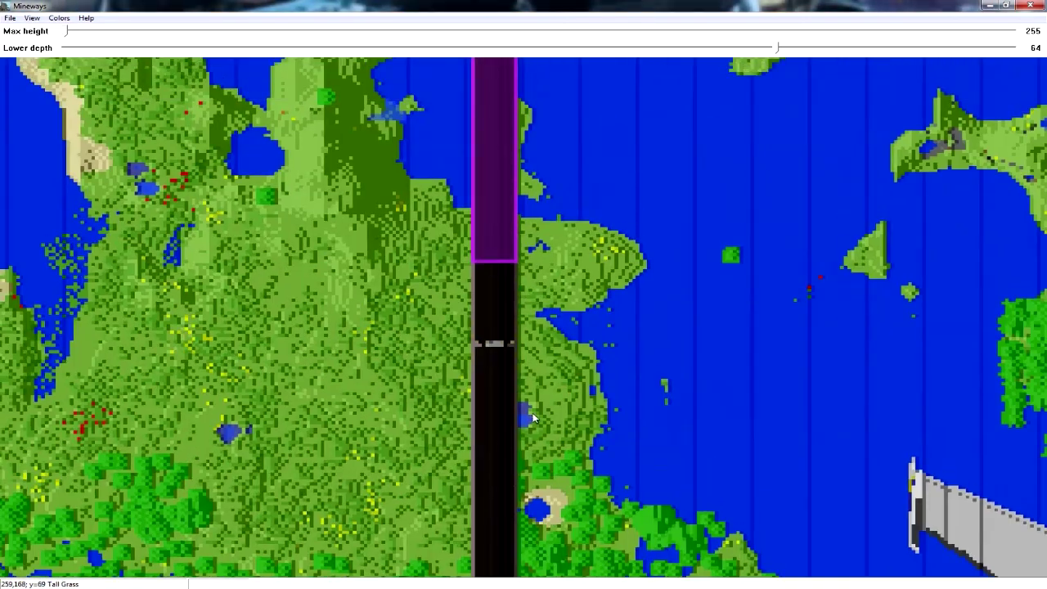
{"action": "left_click_drag", "start_coordinate": [525, 327], "coordinate": [515, 309]}
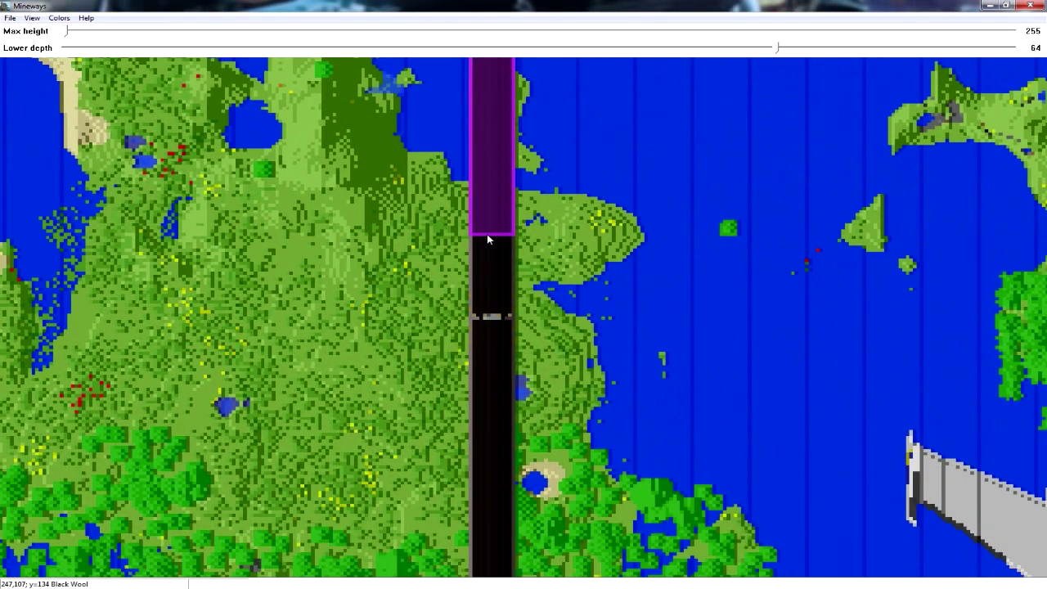
{"action": "right_click_drag", "start_coordinate": [486, 234], "coordinate": [493, 460]}
{"action": "left_click_drag", "start_coordinate": [493, 459], "coordinate": [496, 174]}
{"action": "right_click_drag", "start_coordinate": [494, 168], "coordinate": [495, 354]}
{"action": "right_click_drag", "start_coordinate": [498, 195], "coordinate": [493, 351]}
{"action": "left_click", "coordinate": [645, 356]}
{"action": "left_click_drag", "start_coordinate": [524, 180], "coordinate": [526, 408]}
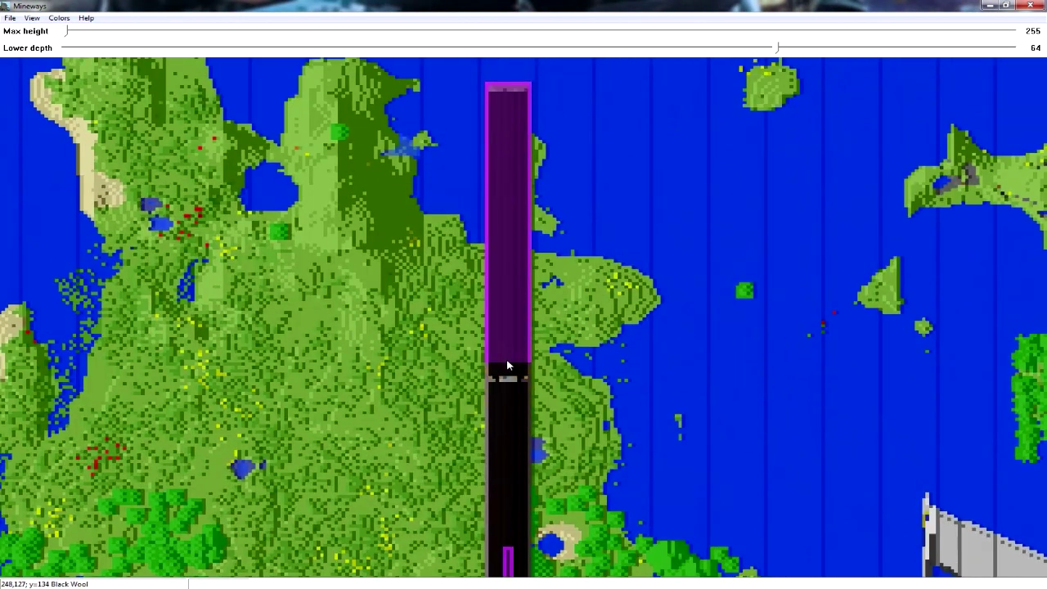
Step: Reselect the train at full track width from its northern end to the locomotive's front, accepting the suggested lower depth of 112
{"action": "right_click_drag", "start_coordinate": [501, 85], "coordinate": [532, 318]}
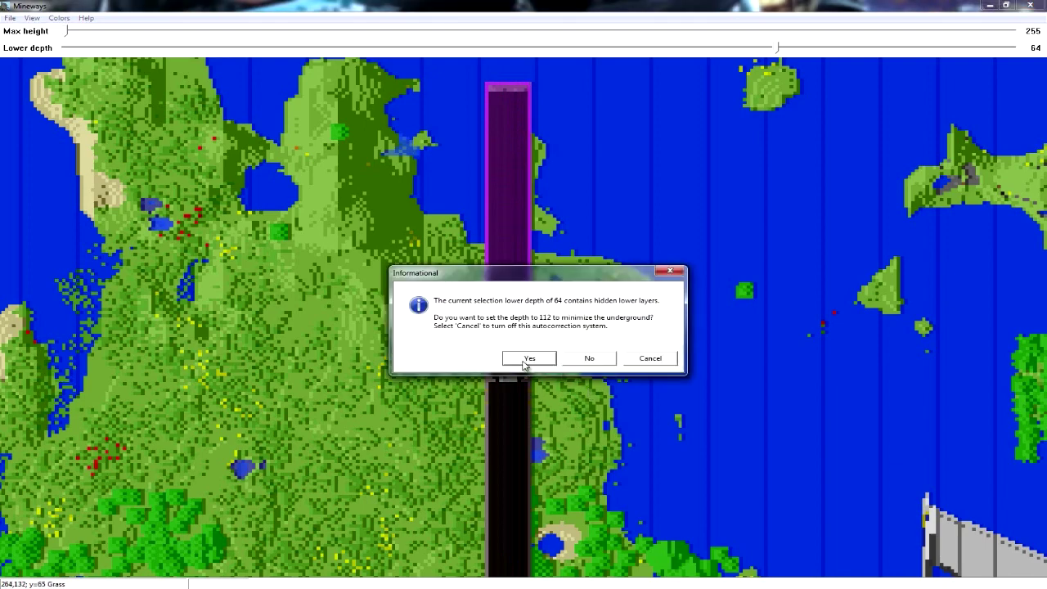
{"action": "left_click", "coordinate": [529, 358]}
{"action": "left_click_drag", "start_coordinate": [502, 397], "coordinate": [515, 153]}
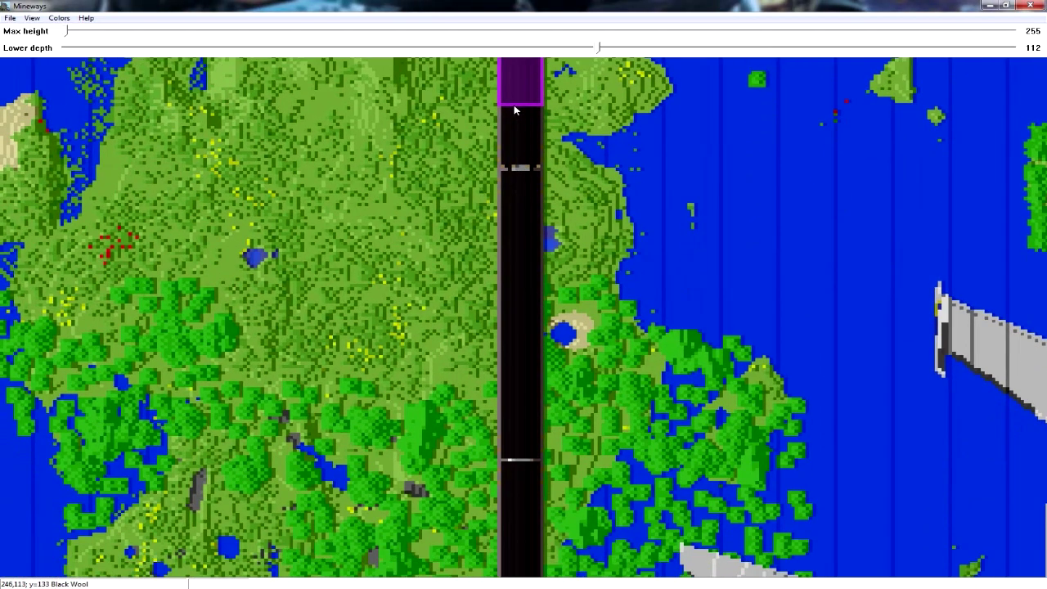
{"action": "right_click_drag", "start_coordinate": [514, 110], "coordinate": [504, 440]}
{"action": "left_click_drag", "start_coordinate": [503, 440], "coordinate": [505, 114]}
{"action": "right_click_drag", "start_coordinate": [506, 114], "coordinate": [512, 355]}
{"action": "left_click_drag", "start_coordinate": [512, 355], "coordinate": [511, 142]}
{"action": "right_click_drag", "start_coordinate": [505, 145], "coordinate": [507, 391]}
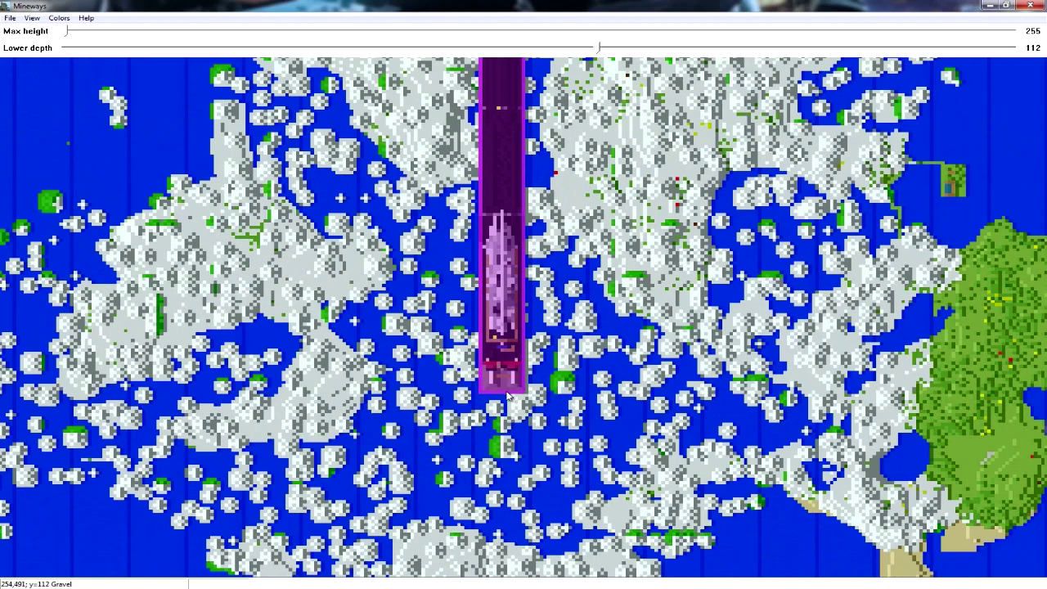
Step: Examine the selection along the train from the locomotive up to the northern end and back over the carriages
{"action": "left_click_drag", "start_coordinate": [526, 204], "coordinate": [531, 423]}
{"action": "left_click_drag", "start_coordinate": [524, 159], "coordinate": [517, 476]}
{"action": "left_click_drag", "start_coordinate": [507, 131], "coordinate": [514, 419]}
{"action": "left_click_drag", "start_coordinate": [496, 151], "coordinate": [503, 415]}
{"action": "scroll", "coordinate": [489, 315], "scroll_direction": "down", "scroll_amount": 1}
{"action": "left_click_drag", "start_coordinate": [522, 332], "coordinate": [515, 259]}
{"action": "left_click_drag", "start_coordinate": [424, 143], "coordinate": [446, 230]}
{"action": "key", "text": "Up"}
{"action": "key", "text": "Up"}
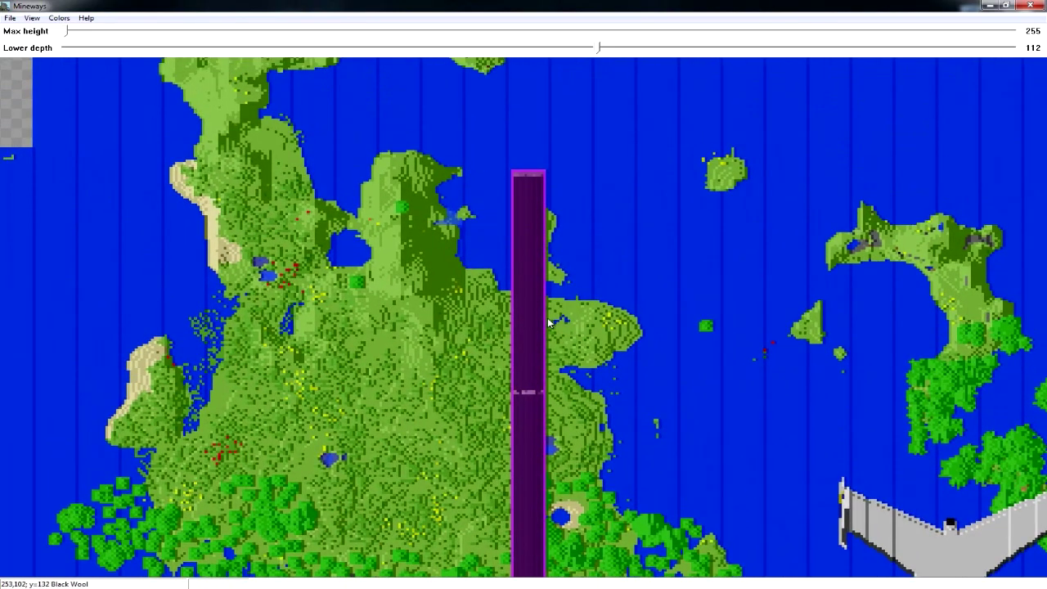
{"action": "left_click_drag", "start_coordinate": [620, 347], "coordinate": [568, 210]}
{"action": "left_click_drag", "start_coordinate": [531, 352], "coordinate": [537, 238]}
{"action": "left_click_drag", "start_coordinate": [523, 334], "coordinate": [523, 236]}
{"action": "key", "text": "Down"}
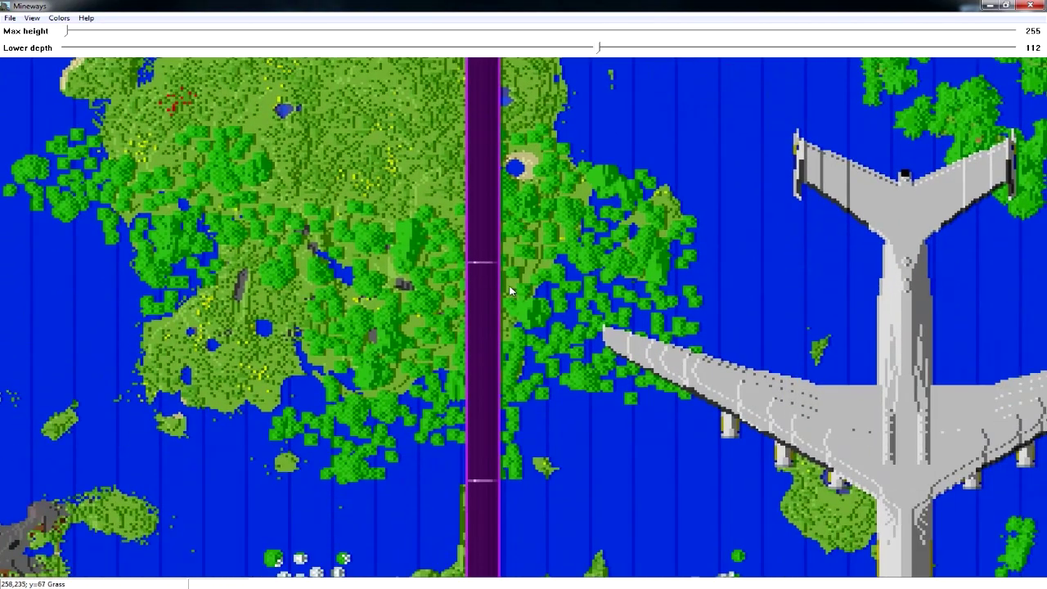
{"action": "key", "text": "Down"}
{"action": "key", "text": "Down"}
{"action": "key", "text": "Down"}
{"action": "key", "text": "Down"}
{"action": "key", "text": "Down"}
{"action": "key", "text": "Down"}
{"action": "key", "text": "Down"}
{"action": "key", "text": "Down"}
{"action": "key", "text": "Down"}
{"action": "key", "text": "Down"}
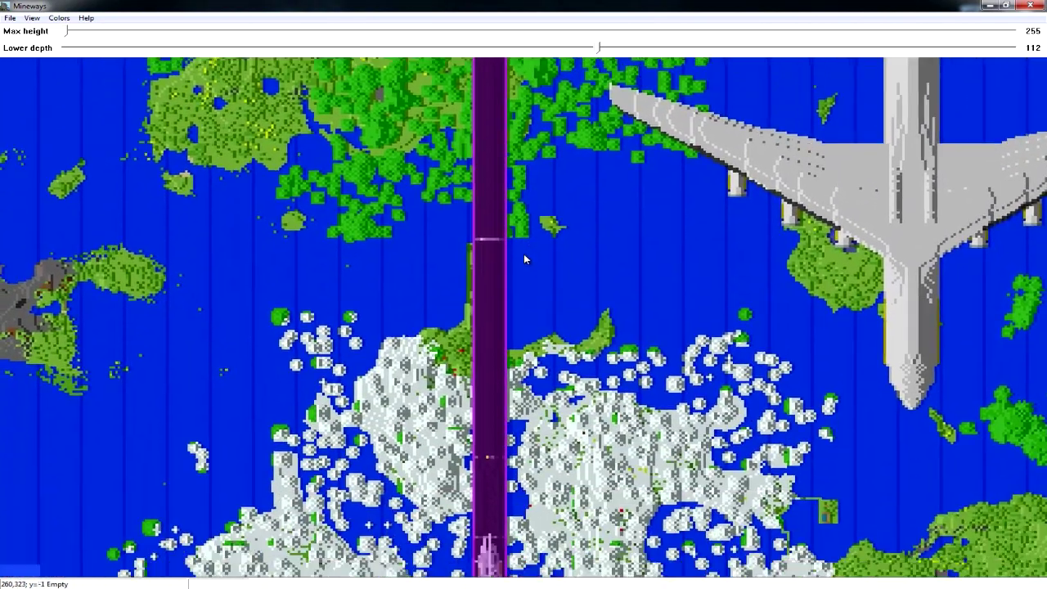
{"action": "key", "text": "Down"}
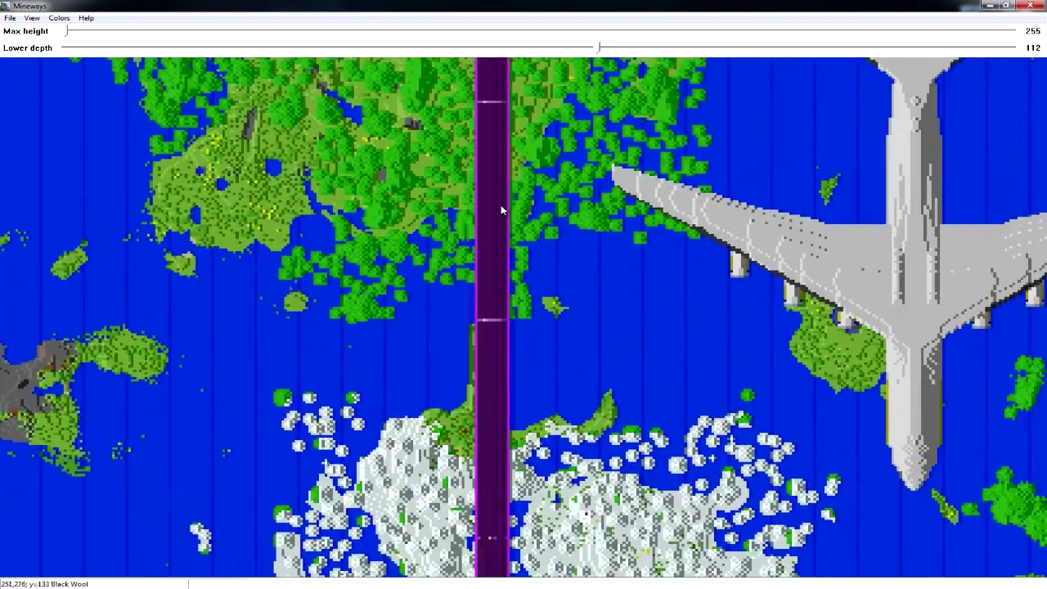
{"action": "left_click_drag", "start_coordinate": [504, 168], "coordinate": [517, 358]}
{"action": "left_click_drag", "start_coordinate": [494, 195], "coordinate": [498, 304]}
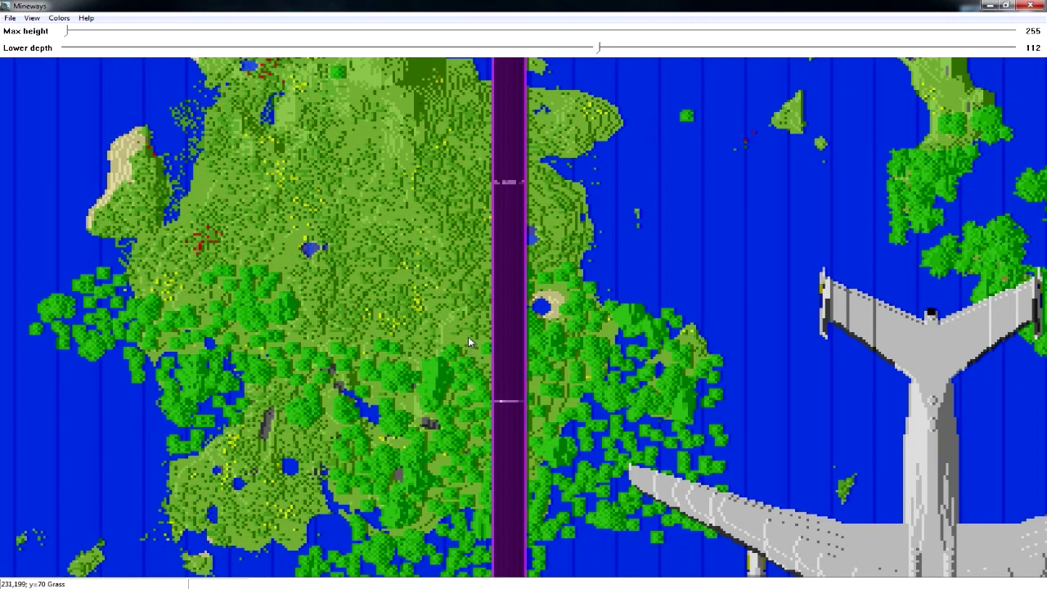
{"action": "key", "text": "Down"}
{"action": "key", "text": "Down"}
{"action": "key", "text": "Down"}
{"action": "key", "text": "Down"}
{"action": "key", "text": "Down"}
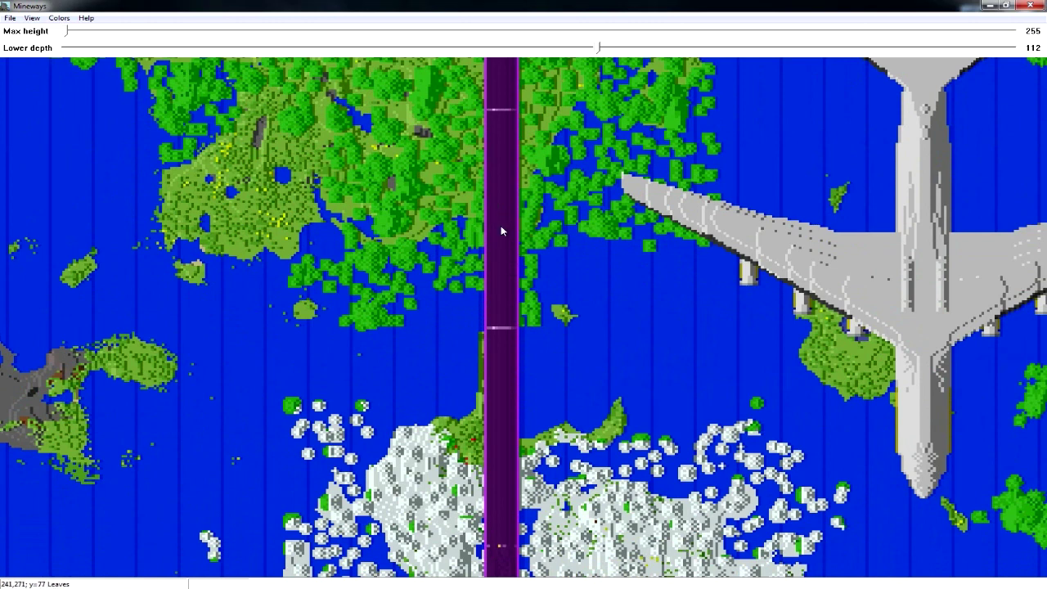
Step: Try a max height of 112 for the selection and restore it to 255
{"action": "left_click_drag", "start_coordinate": [69, 34], "coordinate": [598, 47]}
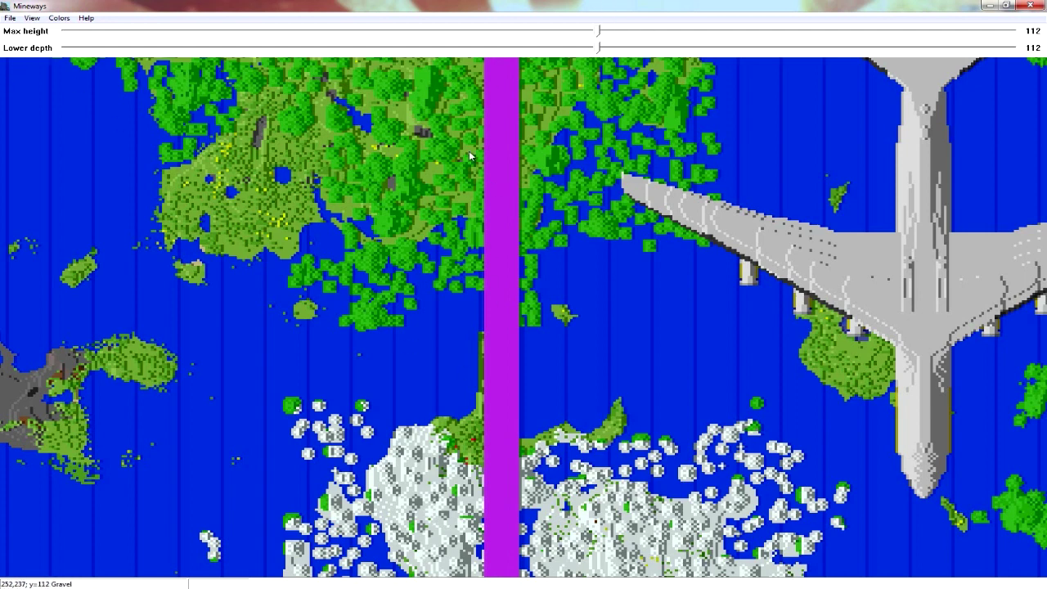
{"action": "left_click_drag", "start_coordinate": [541, 301], "coordinate": [548, 383]}
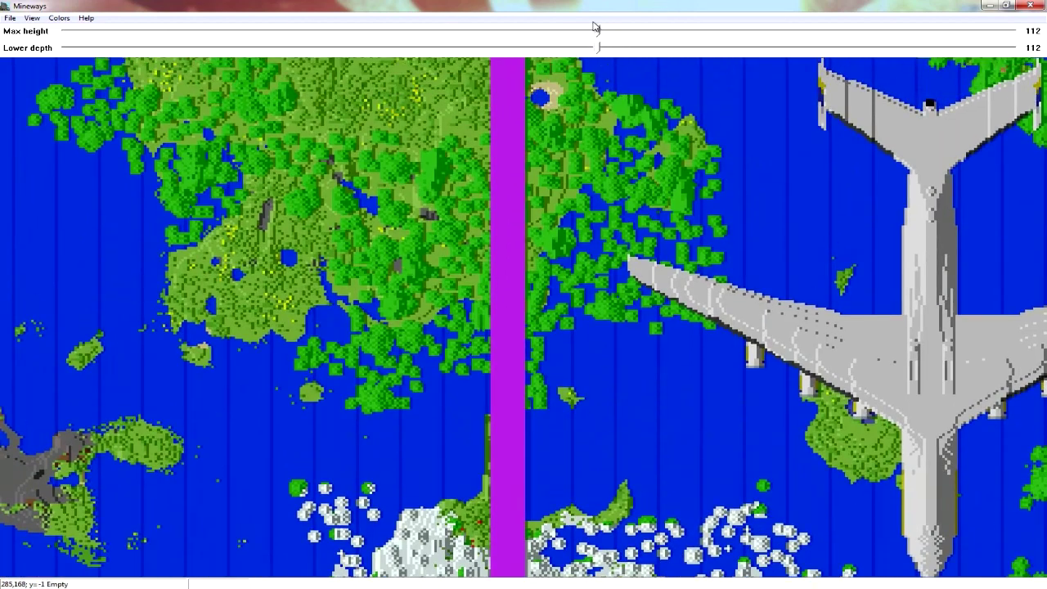
{"action": "left_click_drag", "start_coordinate": [568, 278], "coordinate": [509, 204]}
{"action": "key", "text": "Down"}
{"action": "key", "text": "Down"}
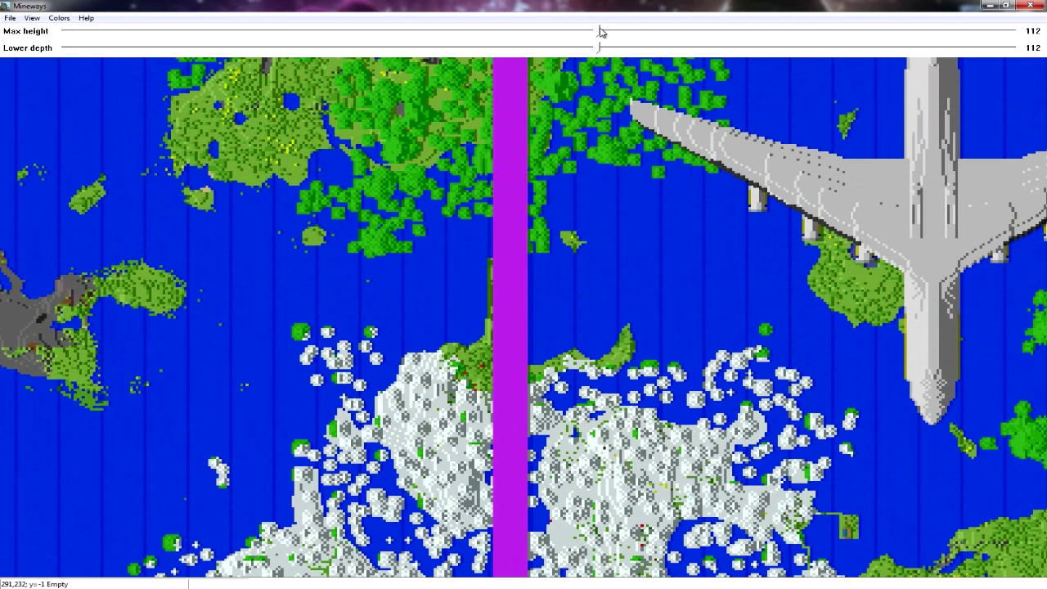
{"action": "left_click_drag", "start_coordinate": [591, 33], "coordinate": [67, 32]}
Step: Check the train selection once more from the middle carriages down to the front of the locomotive
{"action": "mouse_move", "coordinate": [532, 470]}
{"action": "left_mouse_down"}
{"action": "mouse_move", "coordinate": [512, 248]}
{"action": "mouse_move", "coordinate": [547, 400]}
{"action": "mouse_move", "coordinate": [529, 466]}
{"action": "left_mouse_up"}
{"action": "left_click_drag", "start_coordinate": [444, 133], "coordinate": [469, 235]}
{"action": "key", "text": "Down"}
{"action": "key", "text": "Down"}
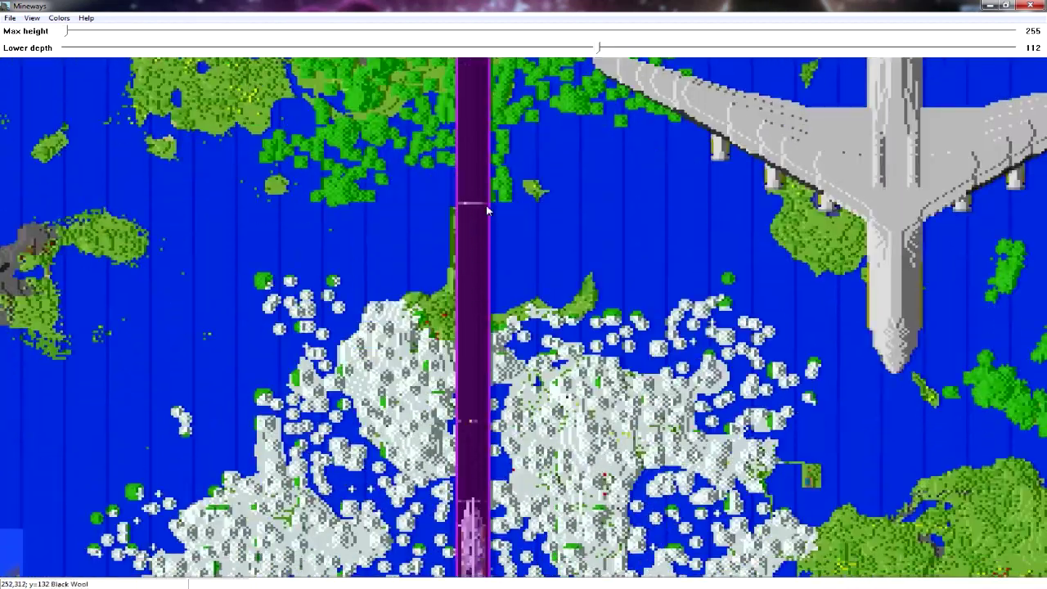
{"action": "key", "text": "Up"}
{"action": "key", "text": "Up"}
{"action": "key", "text": "Up"}
{"action": "key", "text": "Up"}
{"action": "key", "text": "Up"}
{"action": "key", "text": "Down"}
{"action": "key", "text": "Down"}
{"action": "key", "text": "Down"}
{"action": "key", "text": "Down"}
{"action": "key", "text": "Down"}
{"action": "key", "text": "Down"}
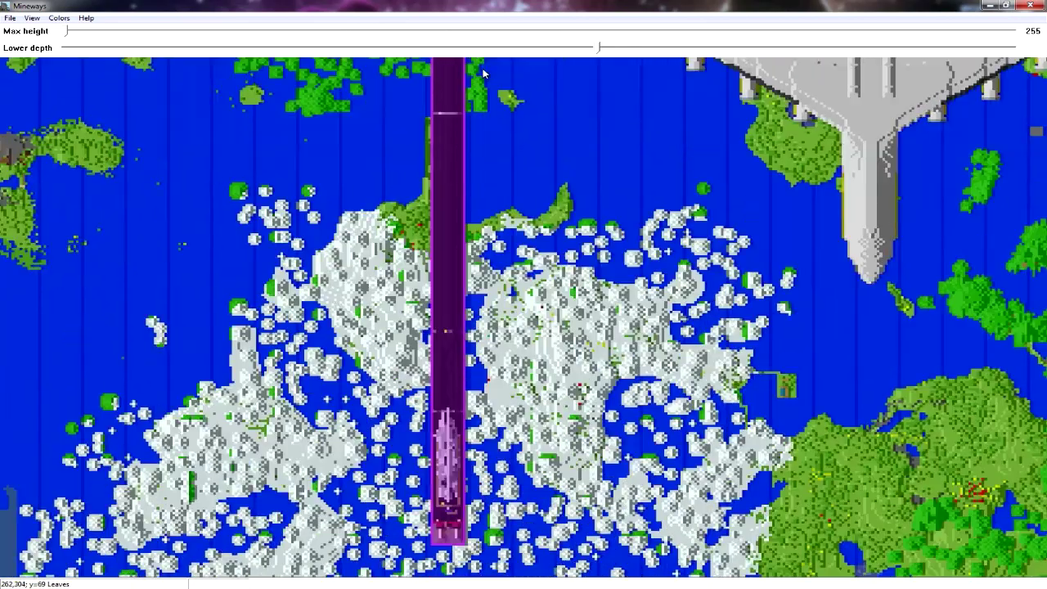
{"action": "left_click_drag", "start_coordinate": [440, 388], "coordinate": [421, 305]}
Step: Export the selected train for rendering, keeping full color texture patterns, separate objects and a material per object
{"action": "left_click", "coordinate": [32, 18]}
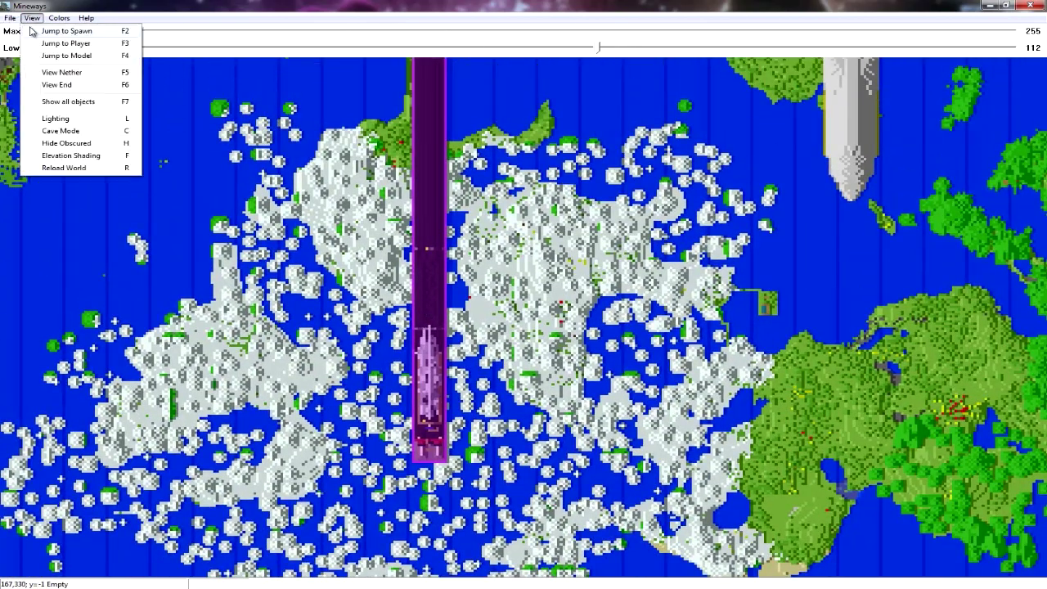
{"action": "mouse_move", "coordinate": [9, 17]}
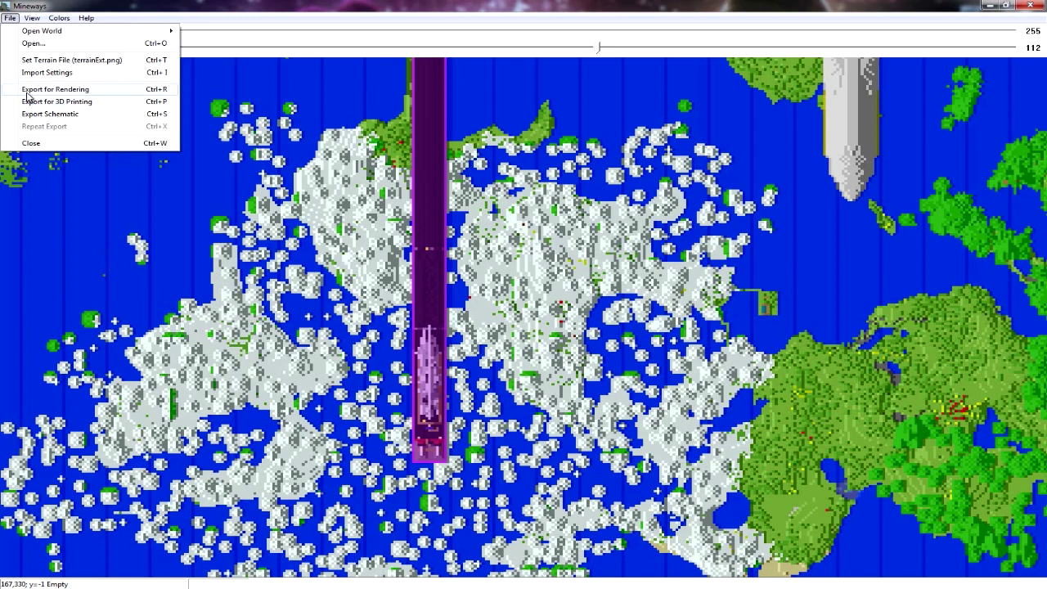
{"action": "left_click", "coordinate": [27, 92]}
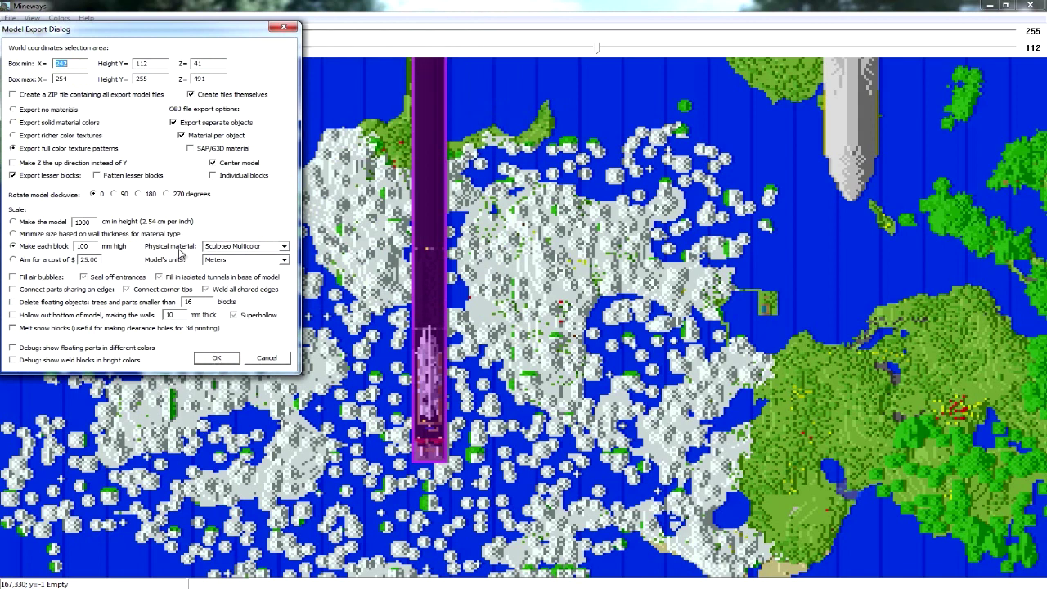
{"action": "left_click", "coordinate": [229, 361]}
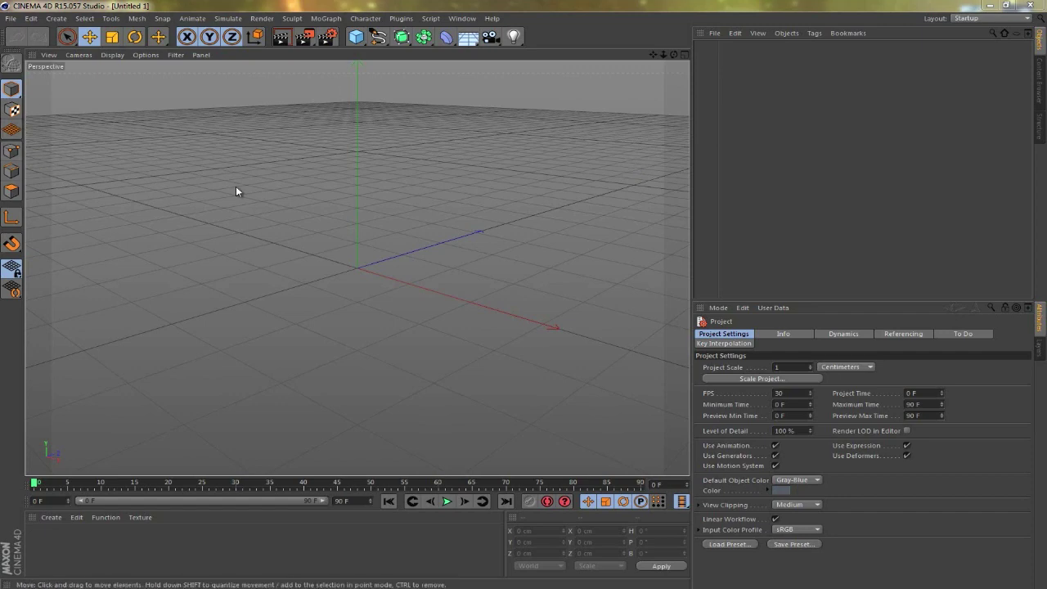
Step: Switch to Cinema 4D and open adhsbkldjsghdas.obj with an import scale of 1000 centimeters
{"action": "left_click", "coordinate": [10, 18]}
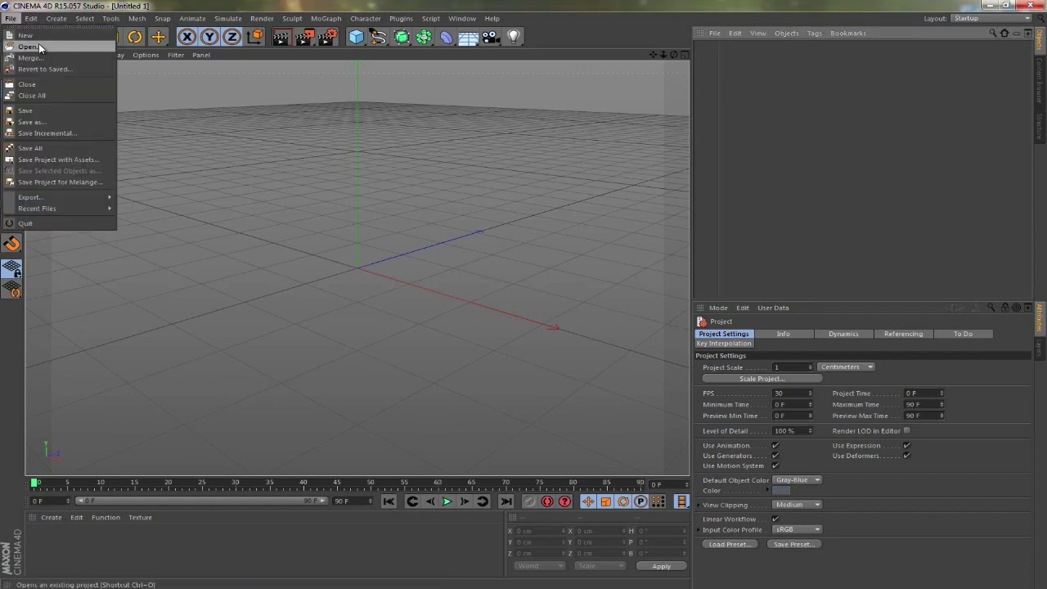
{"action": "left_click", "coordinate": [39, 46]}
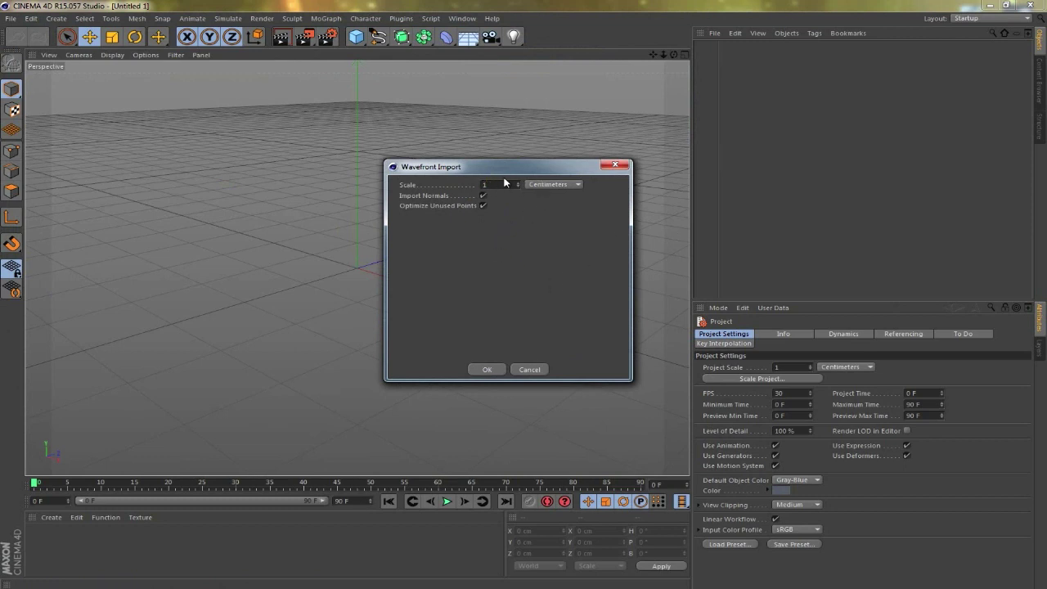
{"action": "left_click_drag", "start_coordinate": [504, 170], "coordinate": [512, 184]}
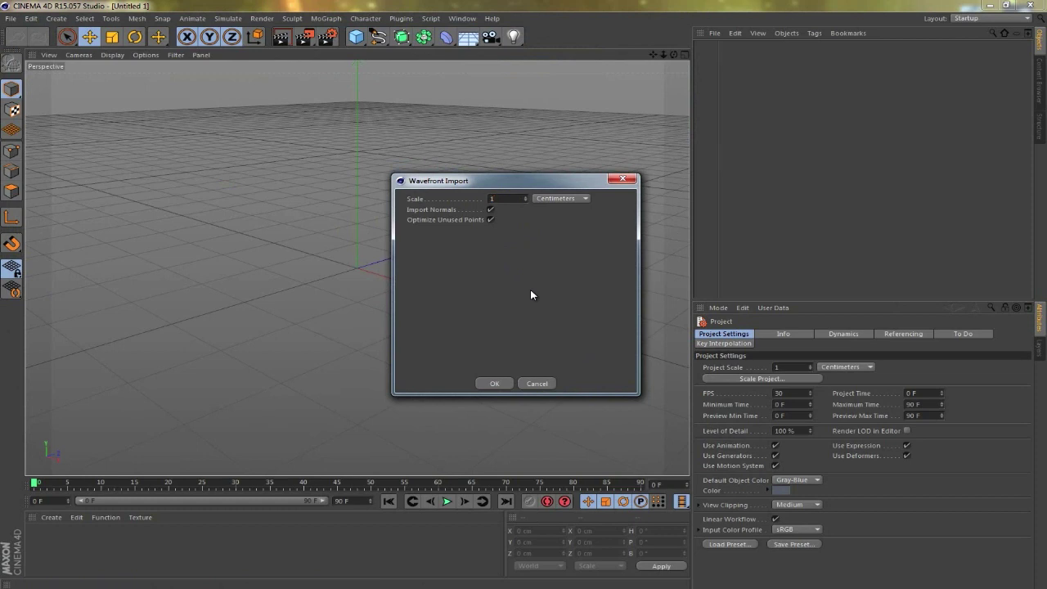
{"action": "type", "text": "000"}
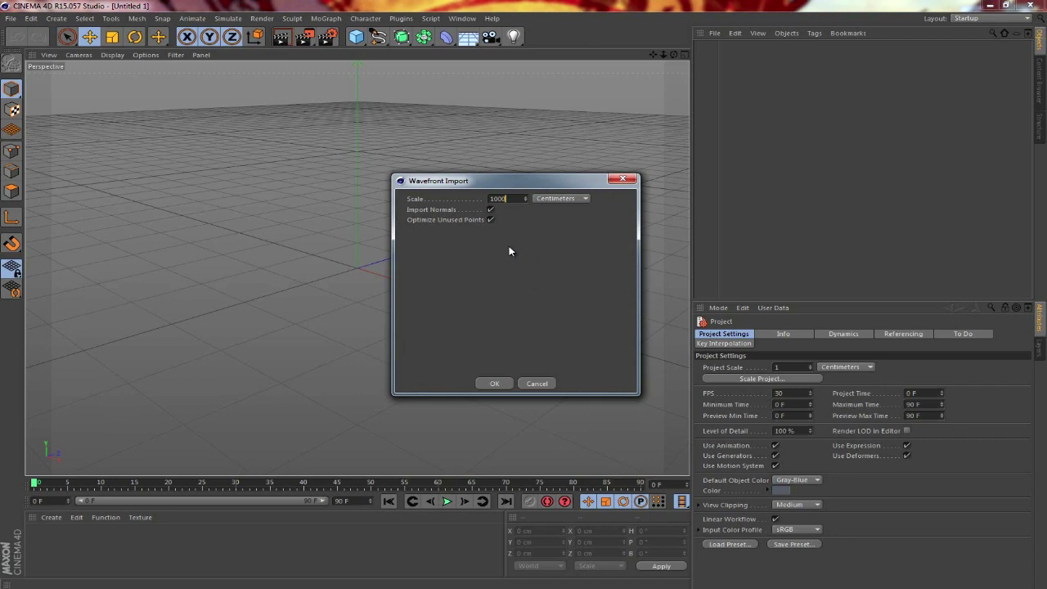
{"action": "left_click_drag", "start_coordinate": [502, 185], "coordinate": [464, 177]}
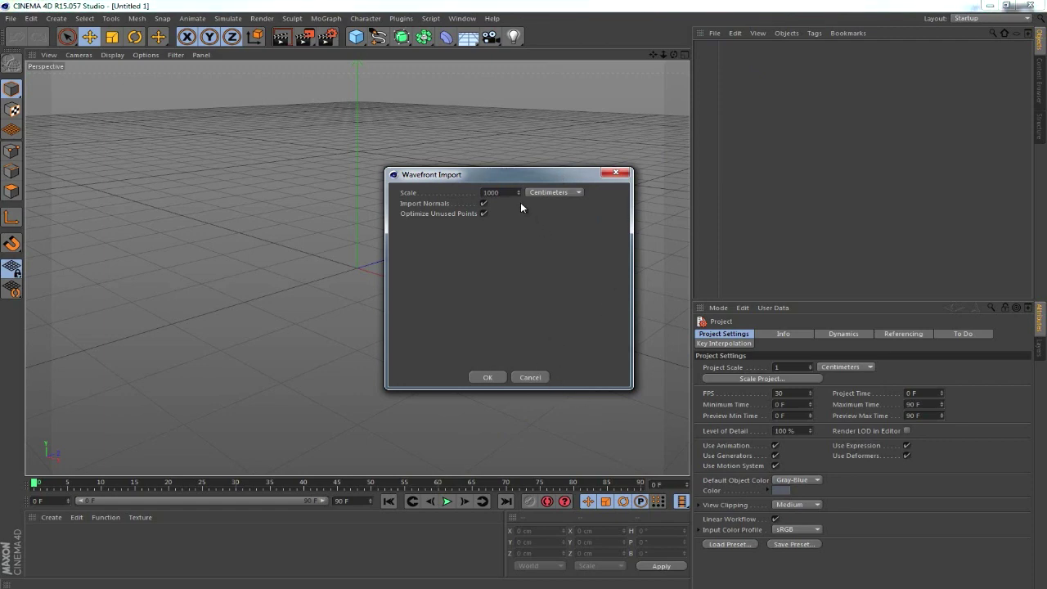
{"action": "left_click", "coordinate": [486, 377]}
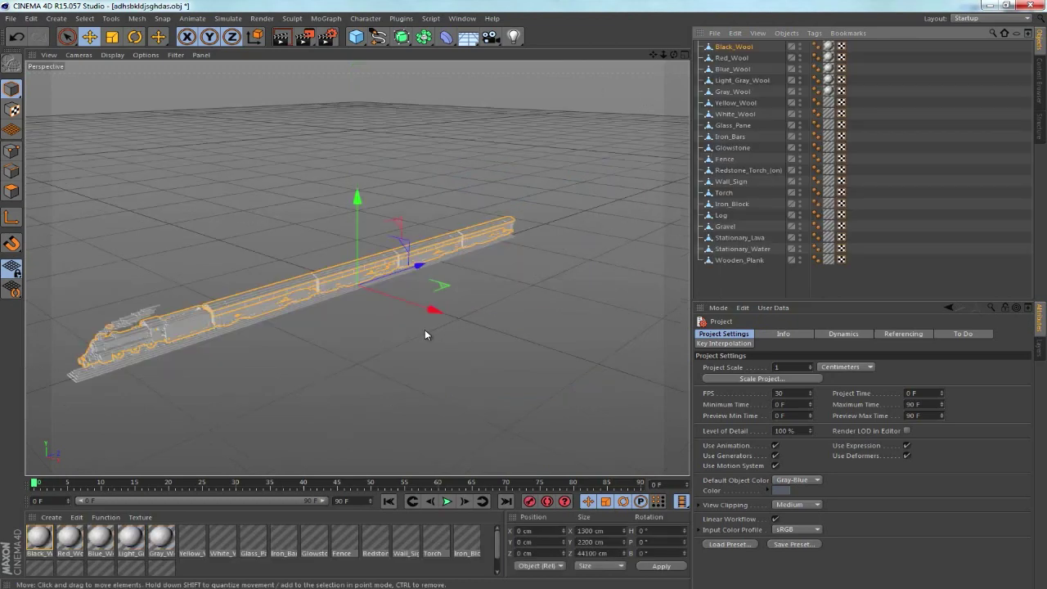
Step: Bring the locomotive's front into view and select all materials of the imported train
{"action": "left_click", "coordinate": [379, 351]}
{"action": "left_click_drag", "start_coordinate": [358, 333], "coordinate": [438, 268], "text": "alt"}
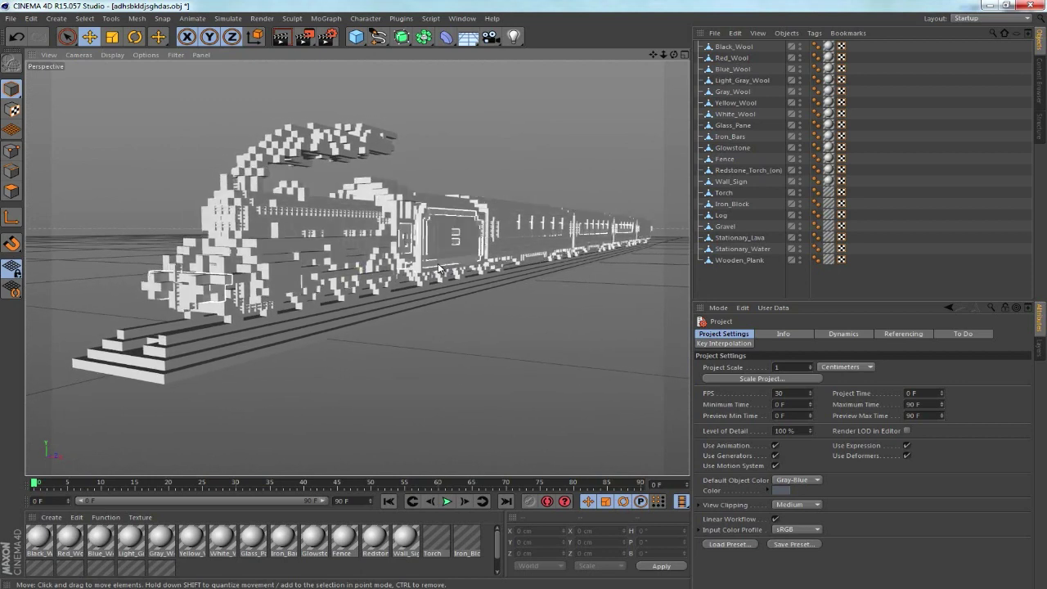
{"action": "left_click", "coordinate": [41, 546]}
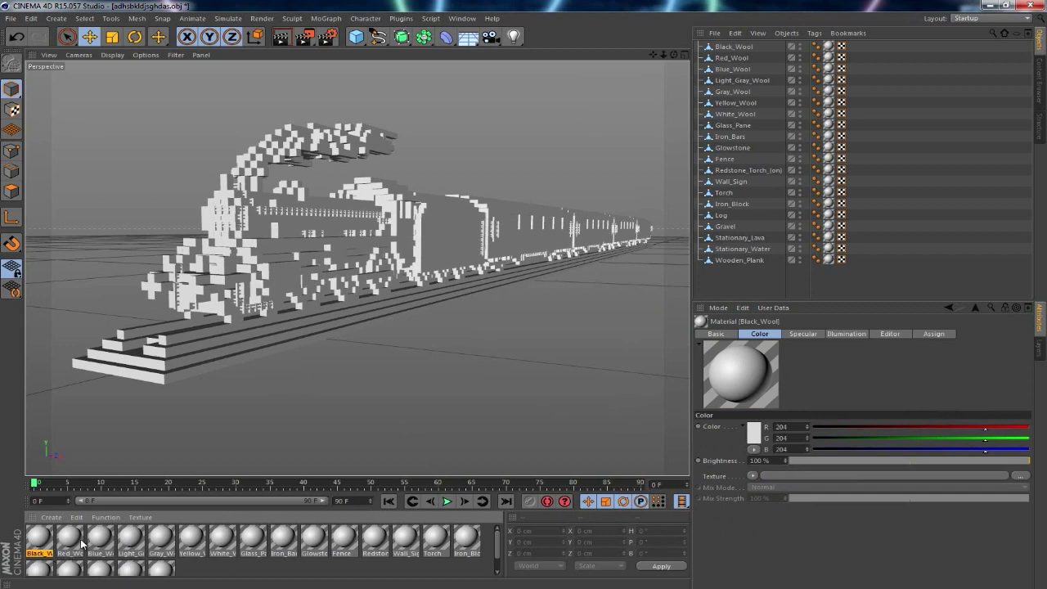
{"action": "key", "text": "ctrl+a"}
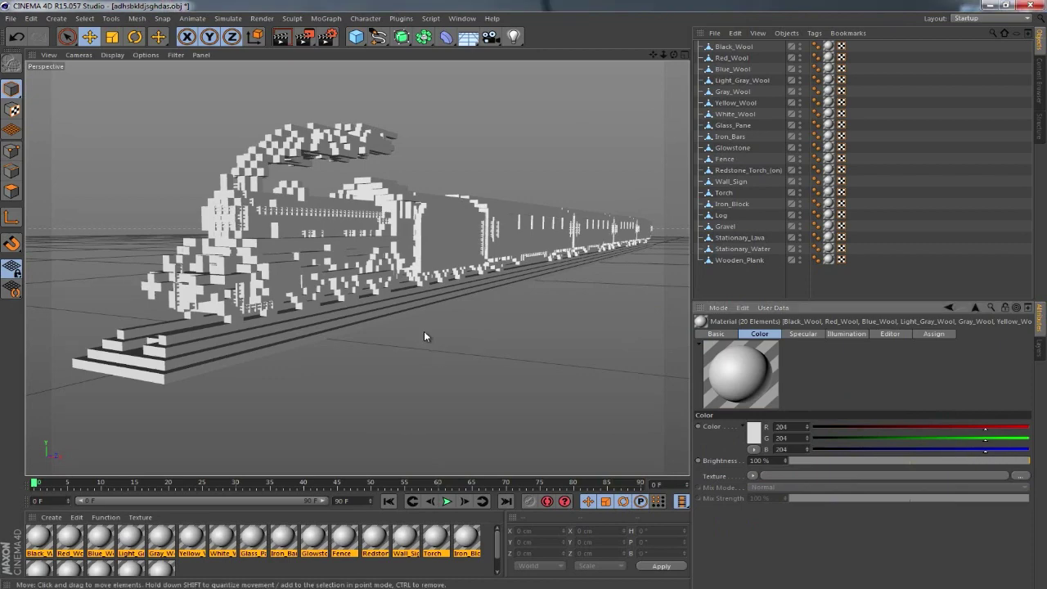
Step: Inspect the train's block geometry up close from several angles
{"action": "left_click_drag", "start_coordinate": [421, 326], "coordinate": [393, 159], "text": "alt"}
{"action": "scroll", "coordinate": [434, 238], "scroll_direction": "up", "scroll_amount": 7}
{"action": "left_click_drag", "start_coordinate": [415, 255], "coordinate": [446, 330], "text": "alt"}
{"action": "scroll", "coordinate": [404, 253], "scroll_direction": "up", "scroll_amount": 4}
{"action": "left_click_drag", "start_coordinate": [407, 258], "coordinate": [424, 214], "text": "alt"}
{"action": "right_click_drag", "start_coordinate": [381, 266], "coordinate": [390, 245], "text": "alt"}
{"action": "left_click_drag", "start_coordinate": [390, 245], "coordinate": [336, 149], "text": "alt"}
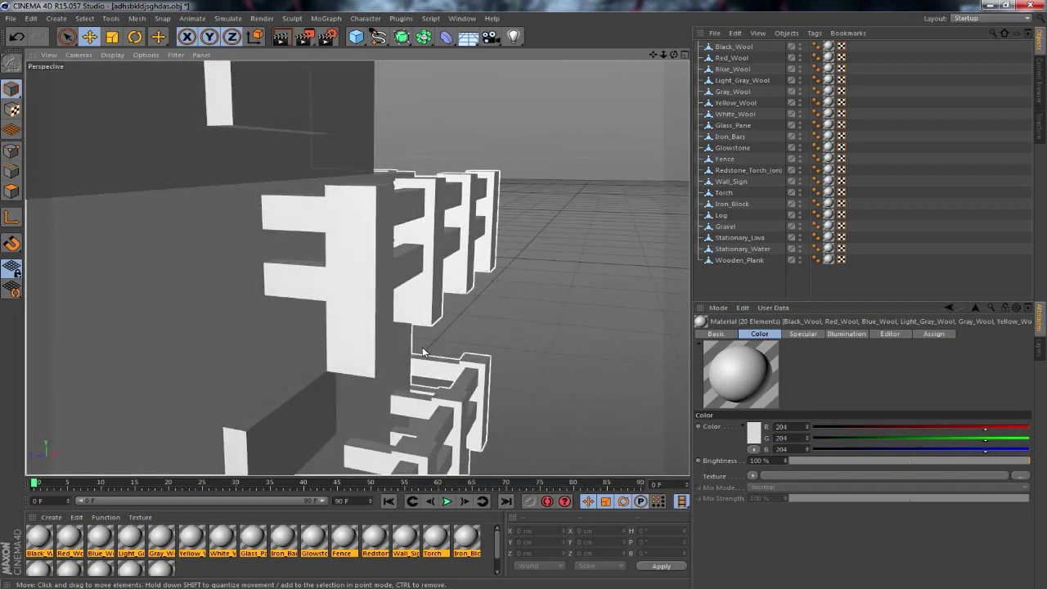
{"action": "mouse_move", "coordinate": [416, 342]}
{"action": "left_mouse_down", "text": "alt"}
{"action": "mouse_move", "coordinate": [362, 289]}
{"action": "mouse_move", "coordinate": [262, 292]}
{"action": "mouse_move", "coordinate": [265, 257]}
{"action": "mouse_move", "coordinate": [449, 268]}
{"action": "mouse_move", "coordinate": [452, 453]}
{"action": "mouse_move", "coordinate": [379, 346]}
{"action": "mouse_move", "coordinate": [204, 344]}
{"action": "mouse_move", "coordinate": [346, 425]}
{"action": "mouse_move", "coordinate": [297, 317]}
{"action": "left_mouse_up", "text": "alt"}
{"action": "right_click_drag", "start_coordinate": [297, 318], "coordinate": [301, 384], "text": "alt"}
{"action": "middle_click_drag", "start_coordinate": [301, 384], "coordinate": [273, 311], "text": "alt"}
{"action": "mouse_move", "coordinate": [274, 314]}
{"action": "left_mouse_down", "text": "alt"}
{"action": "mouse_move", "coordinate": [432, 350]}
{"action": "mouse_move", "coordinate": [388, 360]}
{"action": "mouse_move", "coordinate": [361, 388]}
{"action": "mouse_move", "coordinate": [312, 350]}
{"action": "mouse_move", "coordinate": [401, 356]}
{"action": "mouse_move", "coordinate": [372, 365]}
{"action": "left_mouse_up", "text": "alt"}
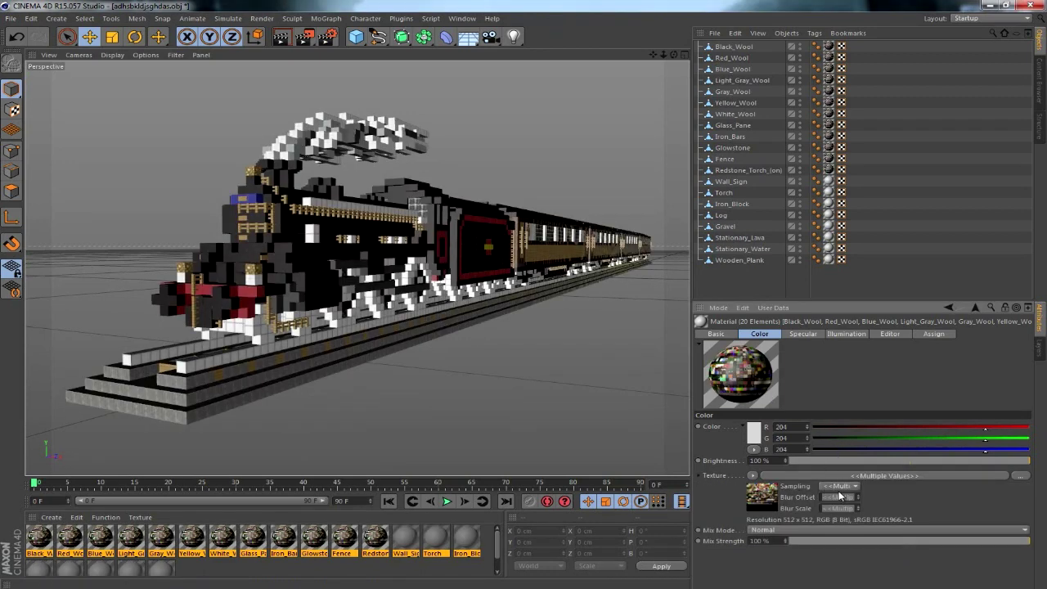
Step: Change the sampling of the color texture for all selected train materials
{"action": "left_click", "coordinate": [840, 487]}
{"action": "left_click", "coordinate": [845, 396]}
Step: Turn off the Specular channel and turn on the Alpha channel for all selected train materials
{"action": "left_click", "coordinate": [728, 336]}
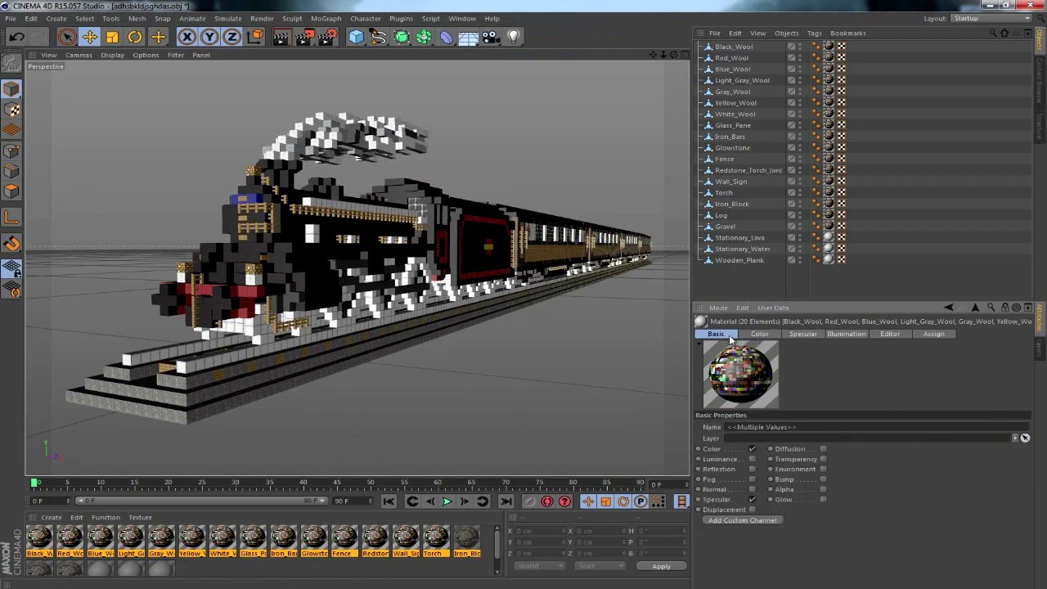
{"action": "left_click", "coordinate": [750, 501]}
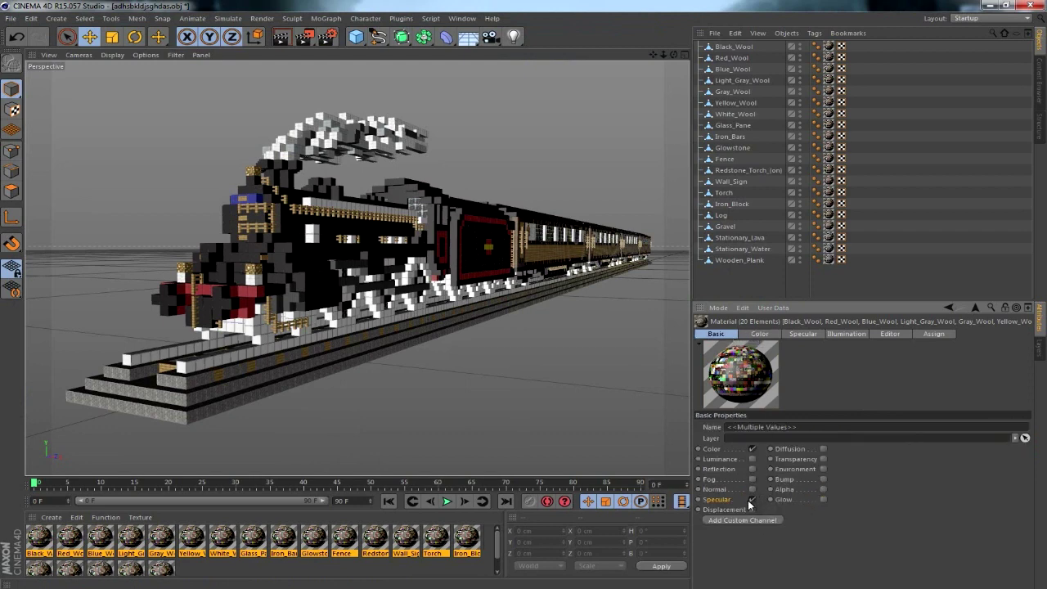
{"action": "left_click", "coordinate": [752, 500]}
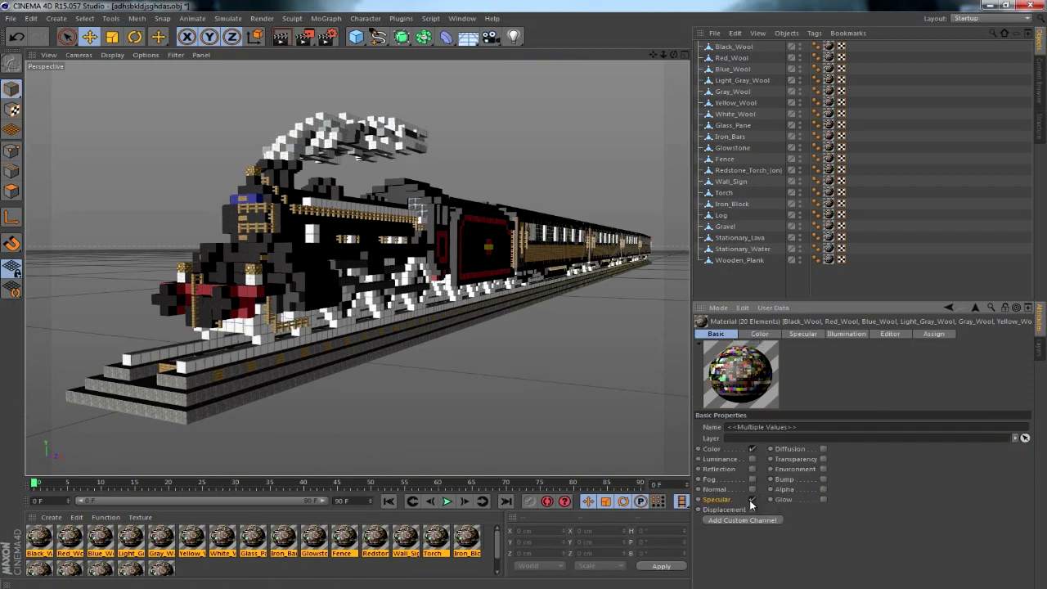
{"action": "left_click", "coordinate": [823, 489]}
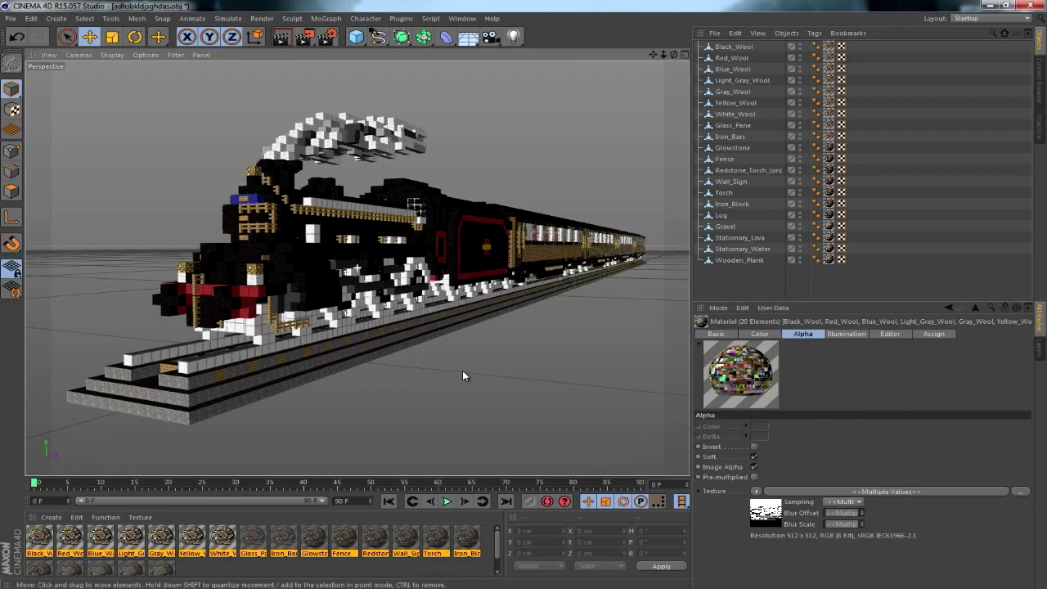
Step: Examine the train's textures and the see-through carriage windows up close
{"action": "left_click_drag", "start_coordinate": [472, 378], "coordinate": [234, 337], "text": "alt"}
{"action": "right_click_drag", "start_coordinate": [361, 314], "coordinate": [371, 152], "text": "alt"}
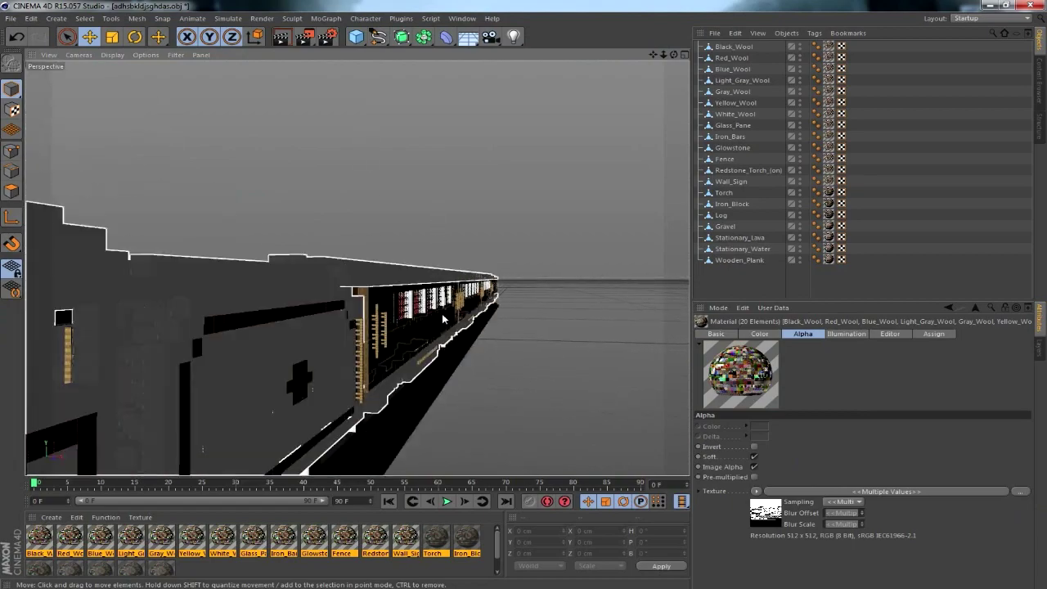
{"action": "right_click_drag", "start_coordinate": [442, 321], "coordinate": [468, 182], "text": "alt"}
{"action": "left_click_drag", "start_coordinate": [446, 258], "coordinate": [315, 271], "text": "alt"}
{"action": "right_click_drag", "start_coordinate": [358, 267], "coordinate": [353, 252], "text": "alt"}
{"action": "left_click_drag", "start_coordinate": [353, 252], "coordinate": [604, 172], "text": "alt"}
Step: Load the Steve (No Facial Expressions) rig from the object presets into the scene
{"action": "left_click", "coordinate": [716, 35]}
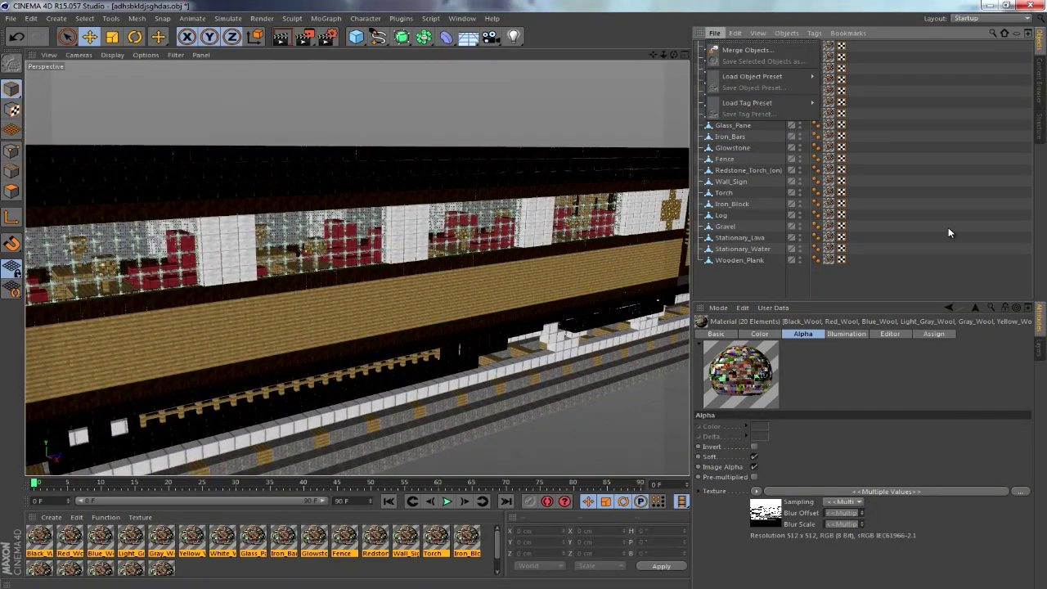
{"action": "left_click", "coordinate": [802, 286]}
{"action": "left_click", "coordinate": [714, 32]}
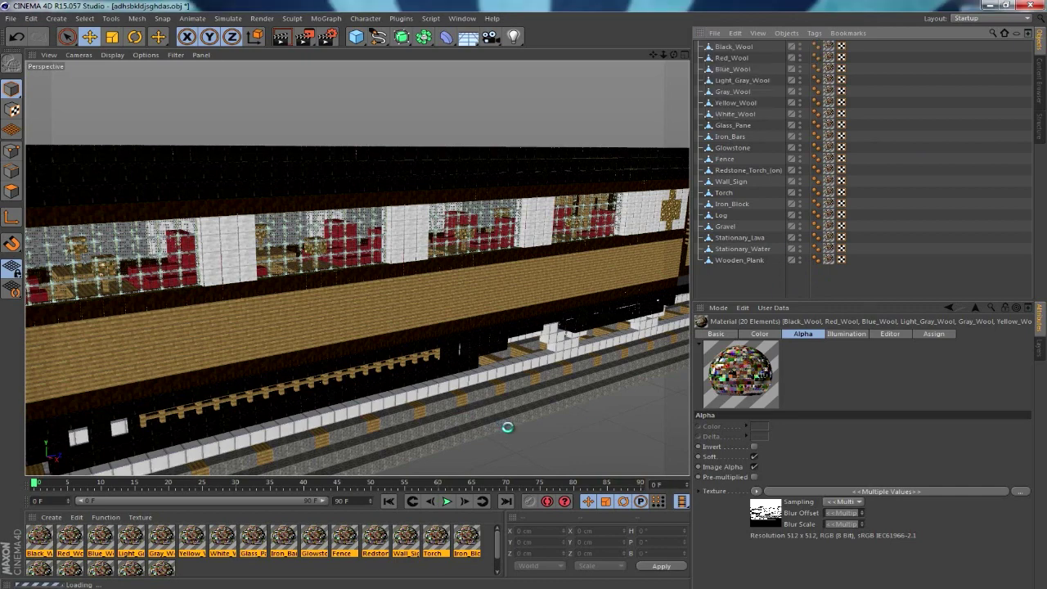
{"action": "left_click", "coordinate": [568, 431]}
Step: Move the Steve rig about 1817 cm along X, out of the train onto the open ground beside it
{"action": "left_click_drag", "start_coordinate": [568, 432], "coordinate": [560, 396], "text": "alt"}
{"action": "scroll", "coordinate": [525, 302], "scroll_direction": "down", "scroll_amount": 10}
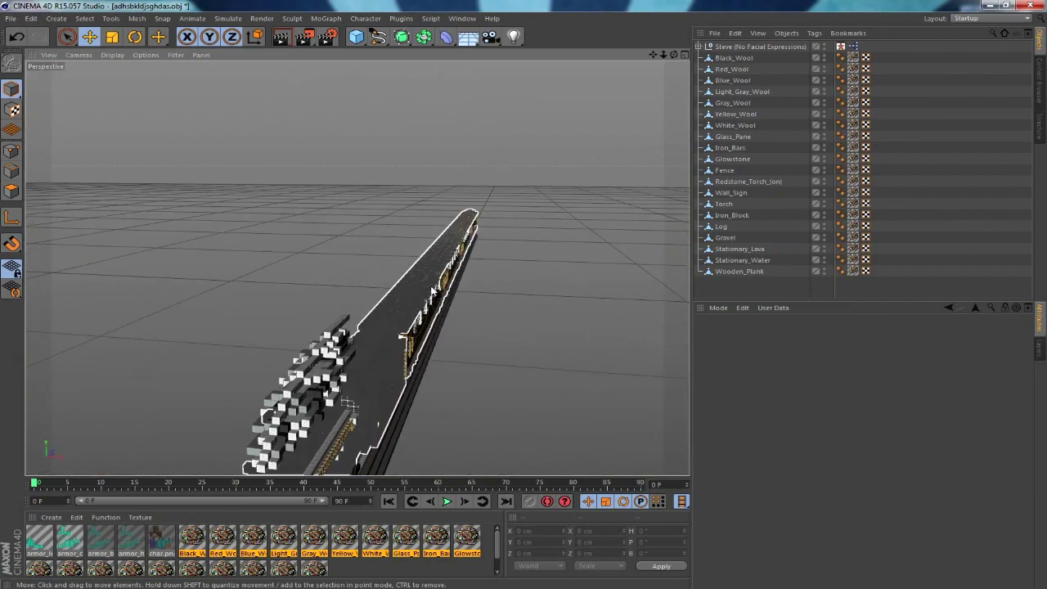
{"action": "middle_click_drag", "start_coordinate": [418, 267], "coordinate": [368, 214], "text": "alt"}
{"action": "left_click_drag", "start_coordinate": [369, 215], "coordinate": [395, 116], "text": "alt"}
{"action": "middle_click_drag", "start_coordinate": [395, 116], "coordinate": [411, 243], "text": "alt"}
{"action": "right_click_drag", "start_coordinate": [393, 303], "coordinate": [685, 20], "text": "alt"}
{"action": "left_click", "coordinate": [744, 46]}
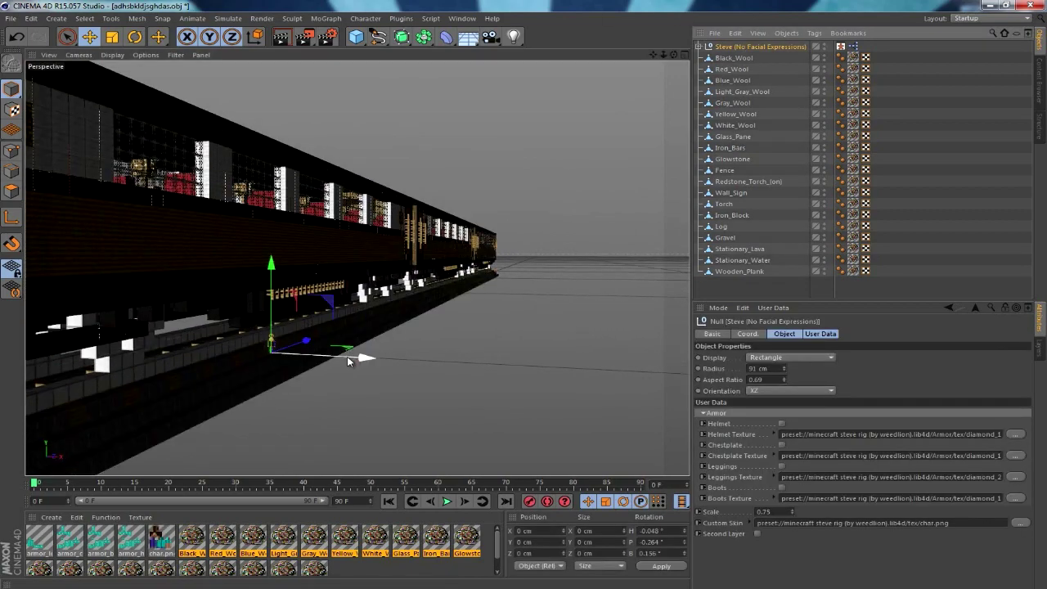
{"action": "right_click_drag", "start_coordinate": [448, 313], "coordinate": [491, 302], "text": "alt"}
{"action": "middle_click_drag", "start_coordinate": [456, 399], "coordinate": [461, 282], "text": "alt"}
{"action": "right_click_drag", "start_coordinate": [459, 279], "coordinate": [524, 299], "text": "alt"}
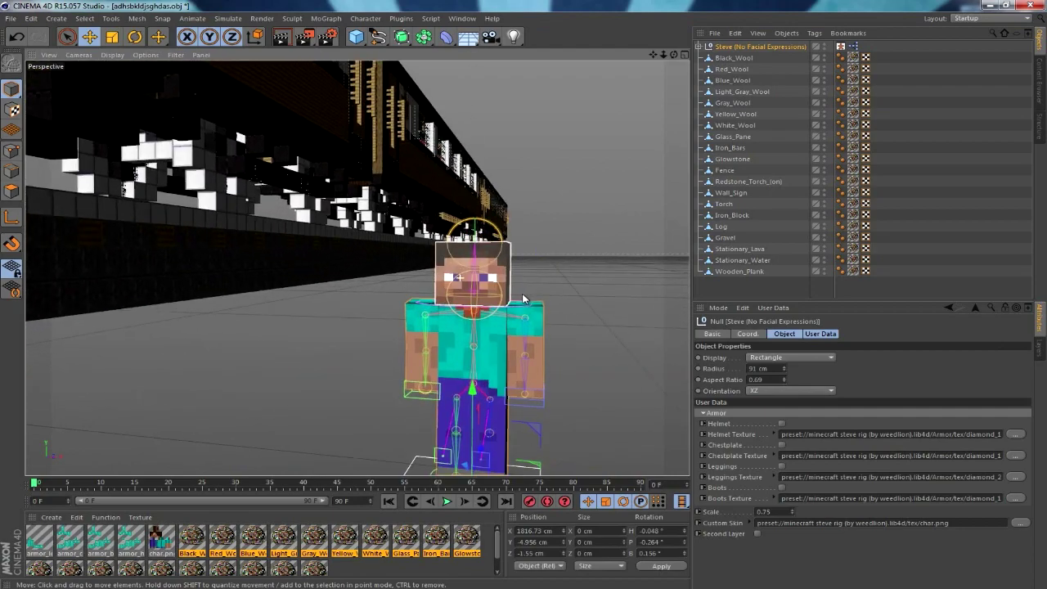
{"action": "mouse_move", "coordinate": [461, 292]}
{"action": "right_mouse_down", "text": "alt"}
{"action": "mouse_move", "coordinate": [476, 359]}
{"action": "mouse_move", "coordinate": [450, 413]}
{"action": "right_mouse_up", "text": "alt"}
{"action": "mouse_move", "coordinate": [425, 174]}
{"action": "left_mouse_down", "text": "alt"}
{"action": "mouse_move", "coordinate": [427, 237]}
{"action": "mouse_move", "coordinate": [329, 363]}
{"action": "mouse_move", "coordinate": [202, 275]}
{"action": "mouse_move", "coordinate": [329, 263]}
{"action": "mouse_move", "coordinate": [442, 206]}
{"action": "mouse_move", "coordinate": [393, 276]}
{"action": "mouse_move", "coordinate": [445, 287]}
{"action": "mouse_move", "coordinate": [371, 263]}
{"action": "mouse_move", "coordinate": [523, 374]}
{"action": "mouse_move", "coordinate": [625, 288]}
{"action": "mouse_move", "coordinate": [481, 249]}
{"action": "mouse_move", "coordinate": [154, 254]}
{"action": "mouse_move", "coordinate": [430, 286]}
{"action": "mouse_move", "coordinate": [580, 342]}
{"action": "mouse_move", "coordinate": [597, 273]}
{"action": "mouse_move", "coordinate": [332, 374]}
{"action": "mouse_move", "coordinate": [344, 436]}
{"action": "mouse_move", "coordinate": [468, 330]}
{"action": "mouse_move", "coordinate": [463, 187]}
{"action": "mouse_move", "coordinate": [635, 103]}
{"action": "mouse_move", "coordinate": [544, 280]}
{"action": "mouse_move", "coordinate": [292, 292]}
{"action": "mouse_move", "coordinate": [310, 391]}
{"action": "mouse_move", "coordinate": [379, 352]}
{"action": "mouse_move", "coordinate": [561, 400]}
{"action": "left_mouse_up", "text": "alt"}
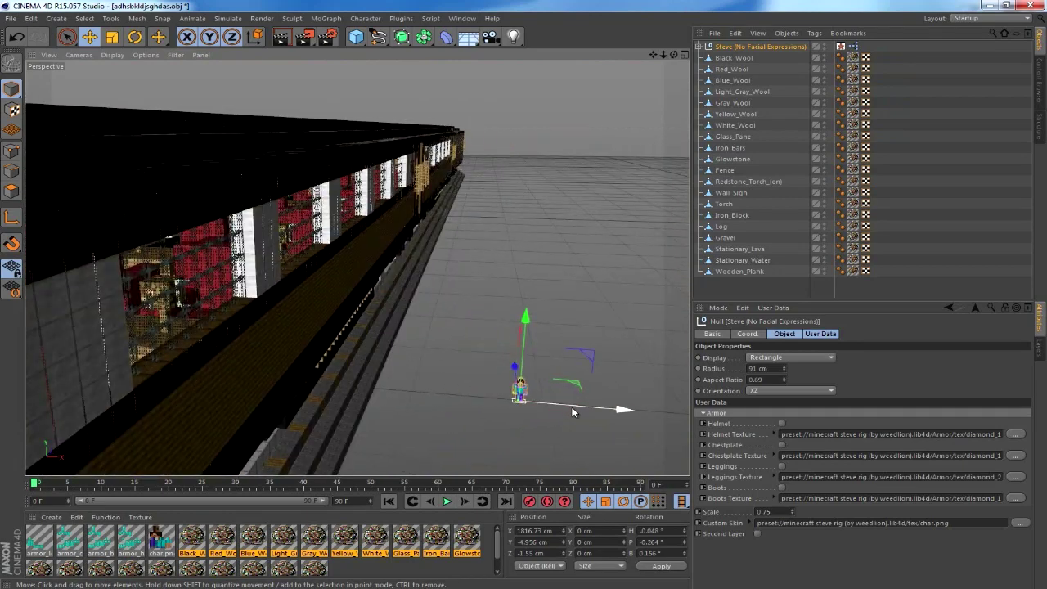
Step: Move Steve into the passenger carriage's aisle, standing on the floor at about X -3, Y 1203, Z 238 cm
{"action": "left_click_drag", "start_coordinate": [250, 351], "coordinate": [251, 309]}
{"action": "left_click_drag", "start_coordinate": [253, 245], "coordinate": [253, 240]}
{"action": "left_click_drag", "start_coordinate": [253, 241], "coordinate": [288, 219], "text": "alt"}
{"action": "left_click_drag", "start_coordinate": [357, 269], "coordinate": [311, 335], "text": "alt"}
{"action": "scroll", "coordinate": [310, 335], "scroll_direction": "up", "scroll_amount": 5}
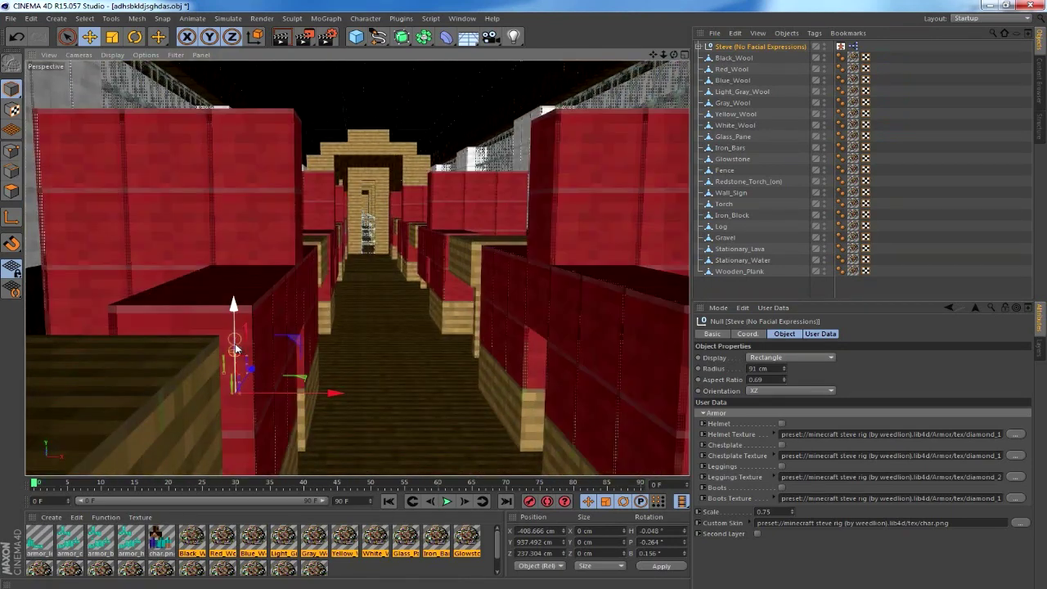
{"action": "left_click_drag", "start_coordinate": [236, 274], "coordinate": [234, 270]}
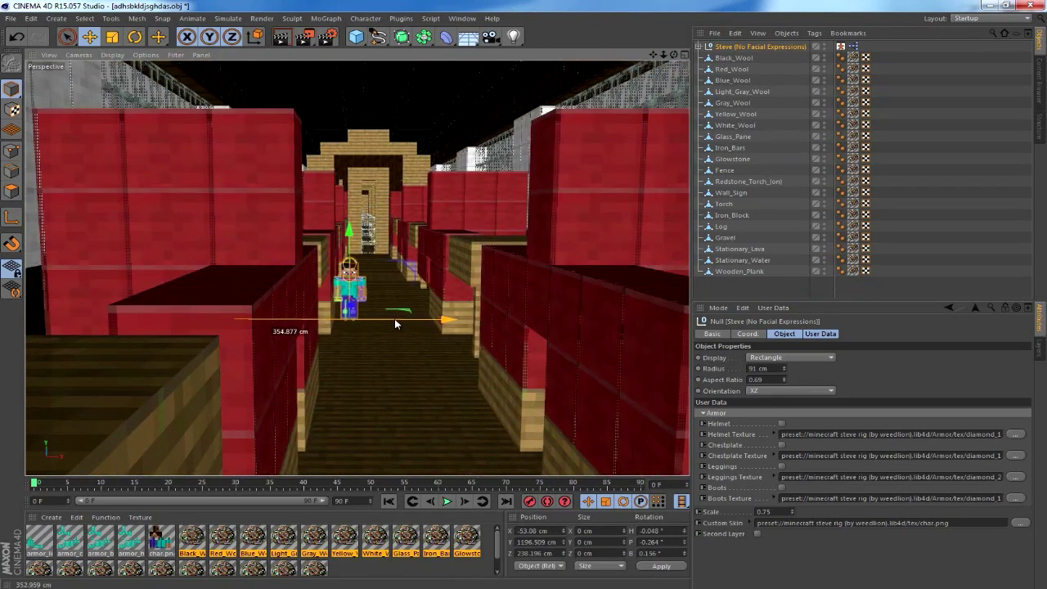
{"action": "left_click_drag", "start_coordinate": [394, 324], "coordinate": [396, 320]}
{"action": "scroll", "coordinate": [388, 320], "scroll_direction": "up", "scroll_amount": 6}
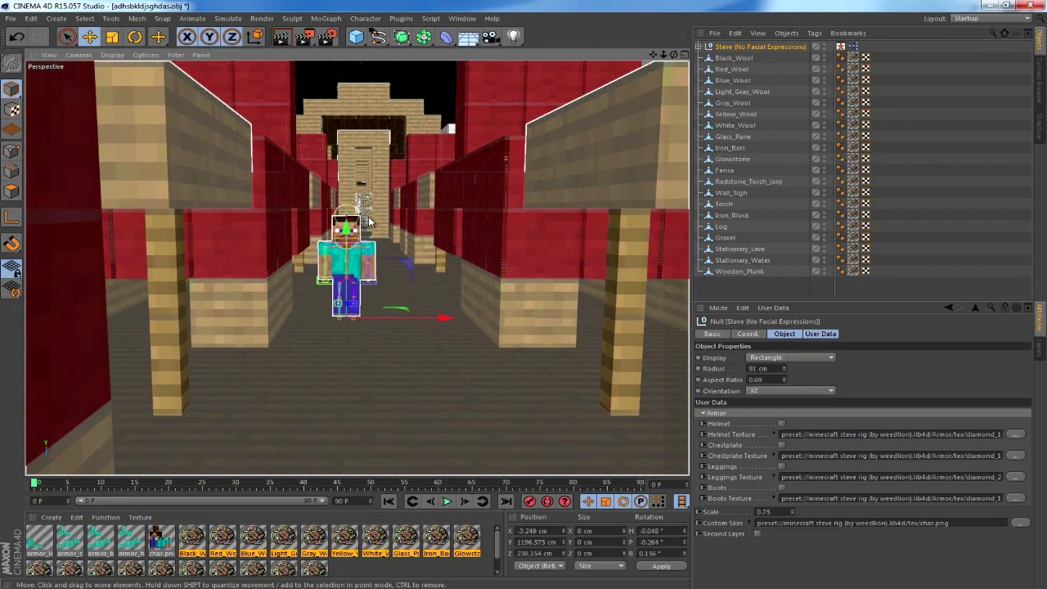
{"action": "middle_click_drag", "start_coordinate": [368, 224], "coordinate": [357, 274], "text": "alt"}
{"action": "left_click_drag", "start_coordinate": [358, 279], "coordinate": [342, 324], "text": "alt"}
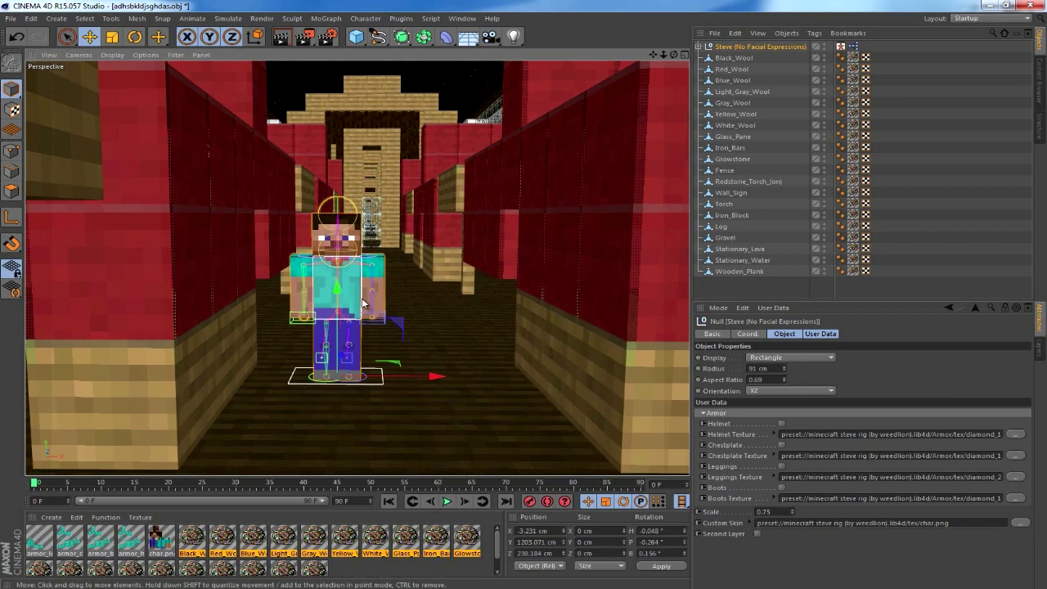
{"action": "left_click_drag", "start_coordinate": [365, 302], "coordinate": [374, 380], "text": "alt"}
Step: Group all the train's block objects under a null named Model and deselect the materials
{"action": "left_click", "coordinate": [751, 289]}
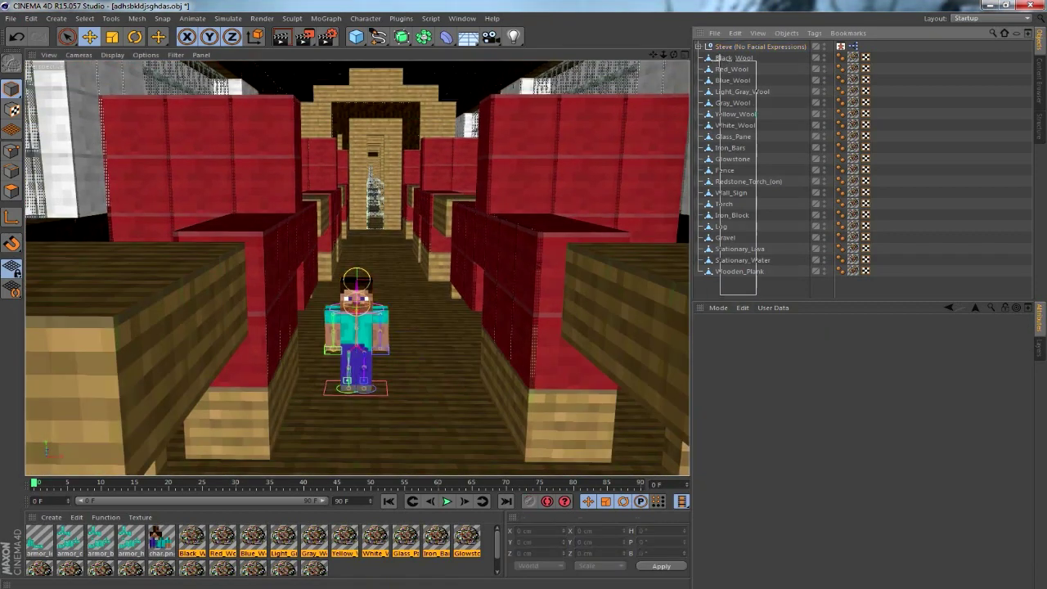
{"action": "left_click", "coordinate": [814, 152]}
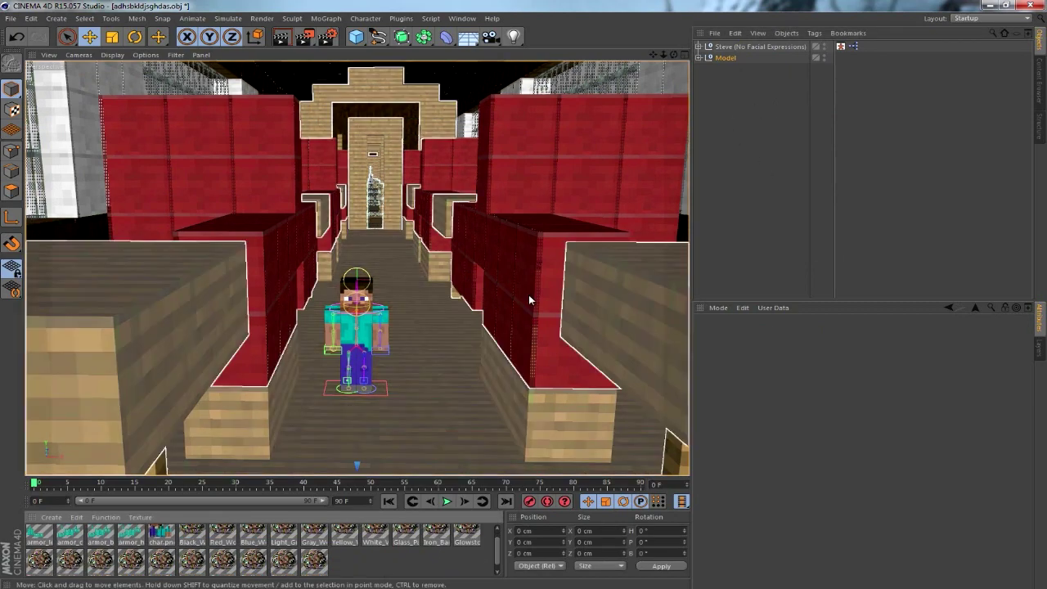
{"action": "left_click", "coordinate": [444, 576]}
Step: Scale the Model group down and lower Steve onto the carriage floor at about Y 1001 cm
{"action": "left_click_drag", "start_coordinate": [495, 268], "coordinate": [435, 286], "text": "alt"}
{"action": "middle_click_drag", "start_coordinate": [435, 287], "coordinate": [463, 285], "text": "alt"}
{"action": "left_click_drag", "start_coordinate": [461, 310], "coordinate": [408, 309], "text": "alt"}
{"action": "middle_click_drag", "start_coordinate": [408, 310], "coordinate": [399, 352], "text": "alt"}
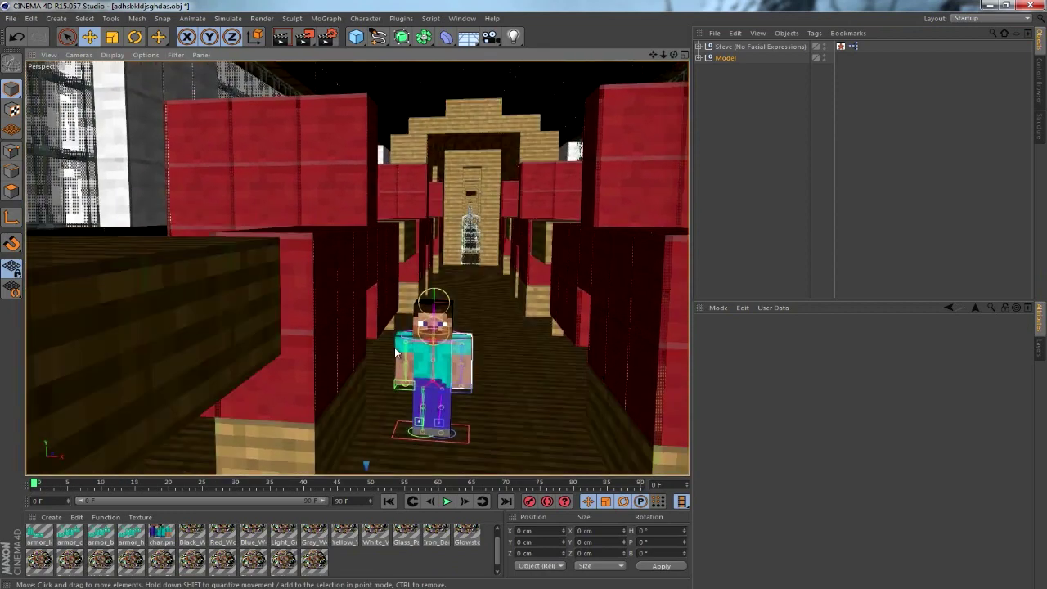
{"action": "left_click_drag", "start_coordinate": [399, 352], "coordinate": [390, 331], "text": "alt"}
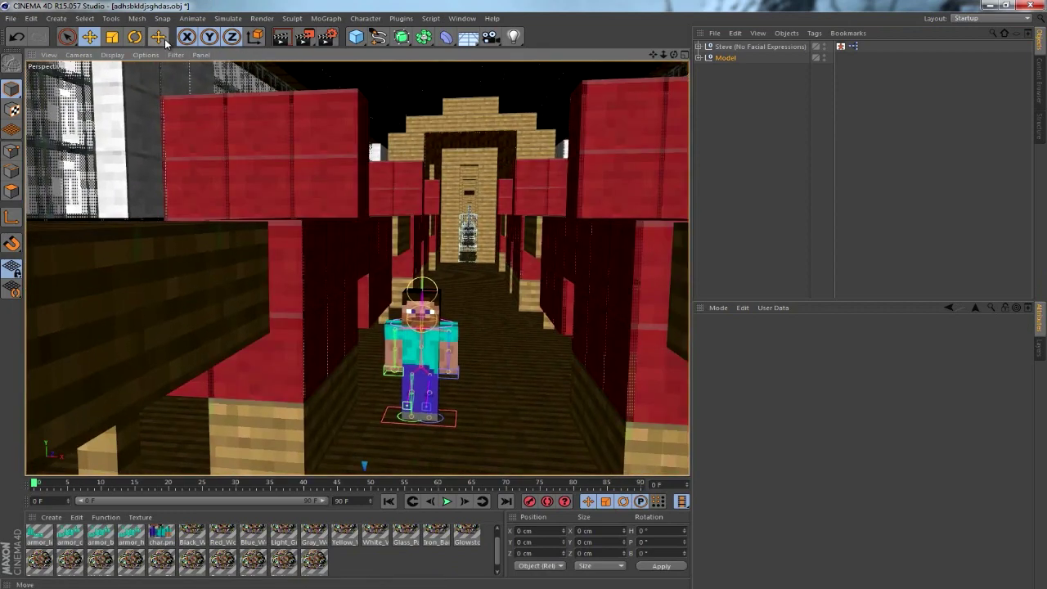
{"action": "left_click", "coordinate": [226, 158]}
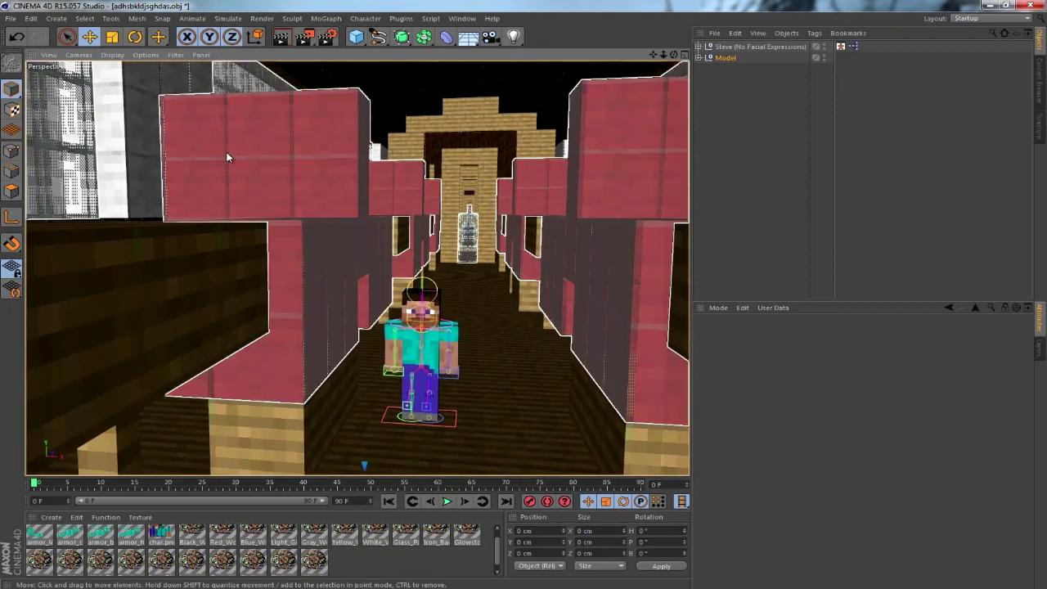
{"action": "key", "text": "t"}
{"action": "left_click_drag", "start_coordinate": [276, 140], "coordinate": [441, 211]}
{"action": "middle_click_drag", "start_coordinate": [442, 211], "coordinate": [427, 210], "text": "alt"}
{"action": "scroll", "coordinate": [428, 211], "scroll_direction": "up", "scroll_amount": 2}
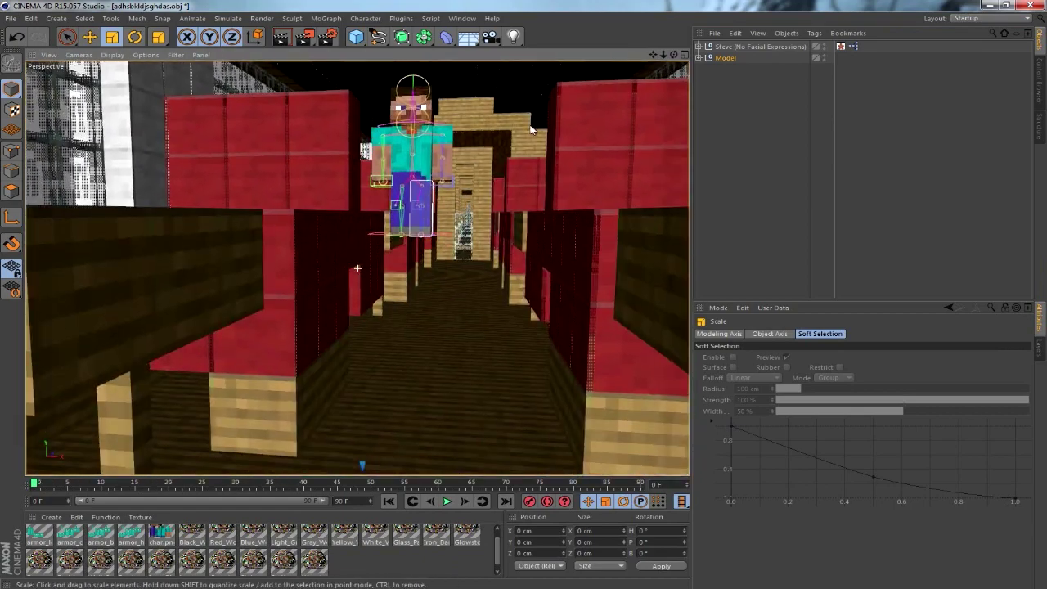
{"action": "left_click", "coordinate": [734, 47]}
{"action": "key", "text": "e"}
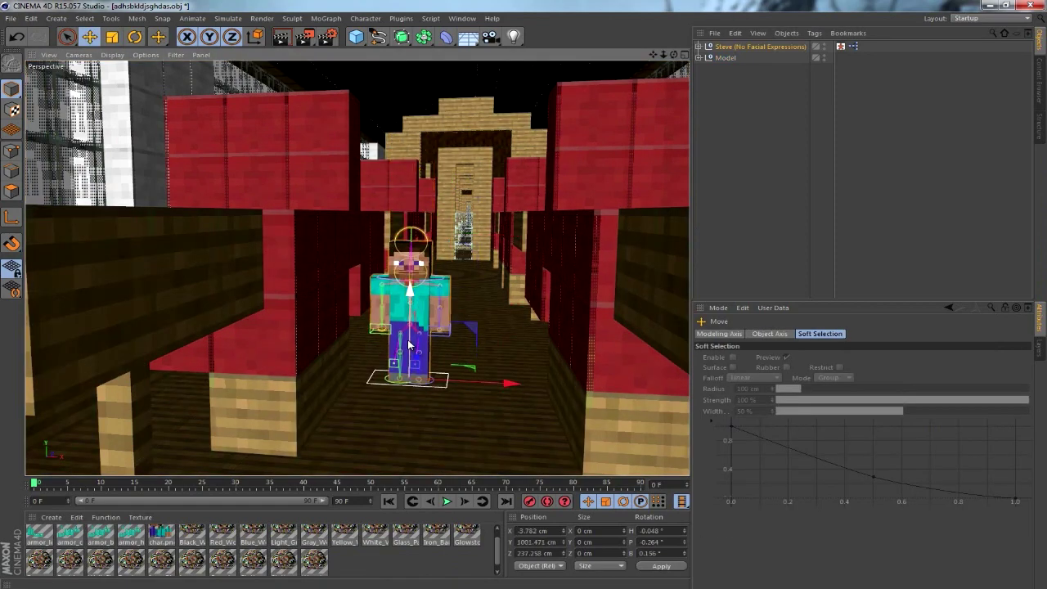
Step: Scale the Model group down a second time and lower Steve back onto the aisle floor
{"action": "key", "text": "t"}
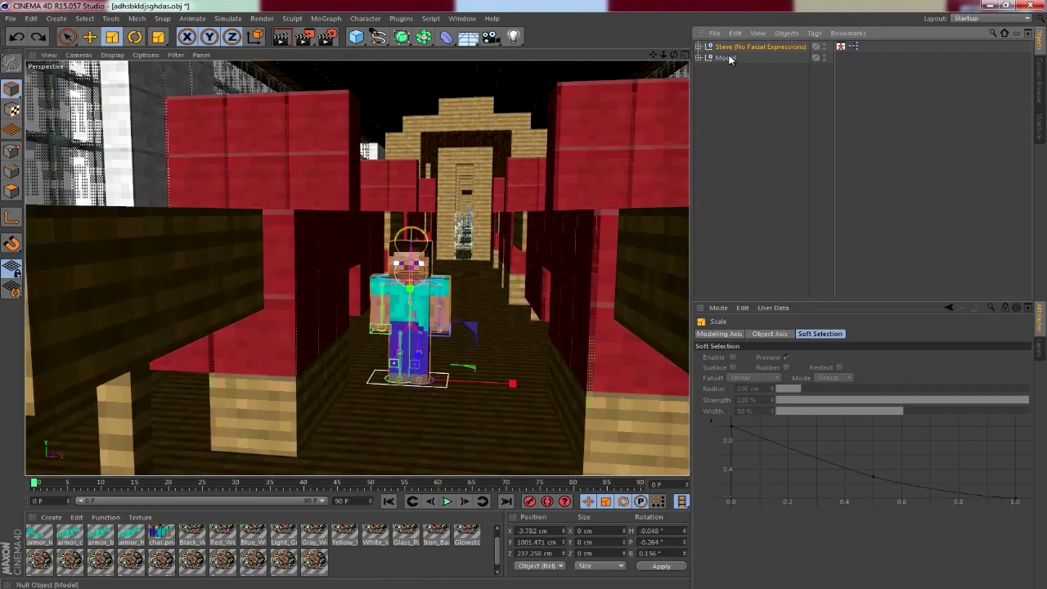
{"action": "left_click", "coordinate": [728, 59]}
{"action": "left_click_drag", "start_coordinate": [532, 191], "coordinate": [464, 335]}
{"action": "middle_click_drag", "start_coordinate": [461, 352], "coordinate": [465, 284], "text": "alt"}
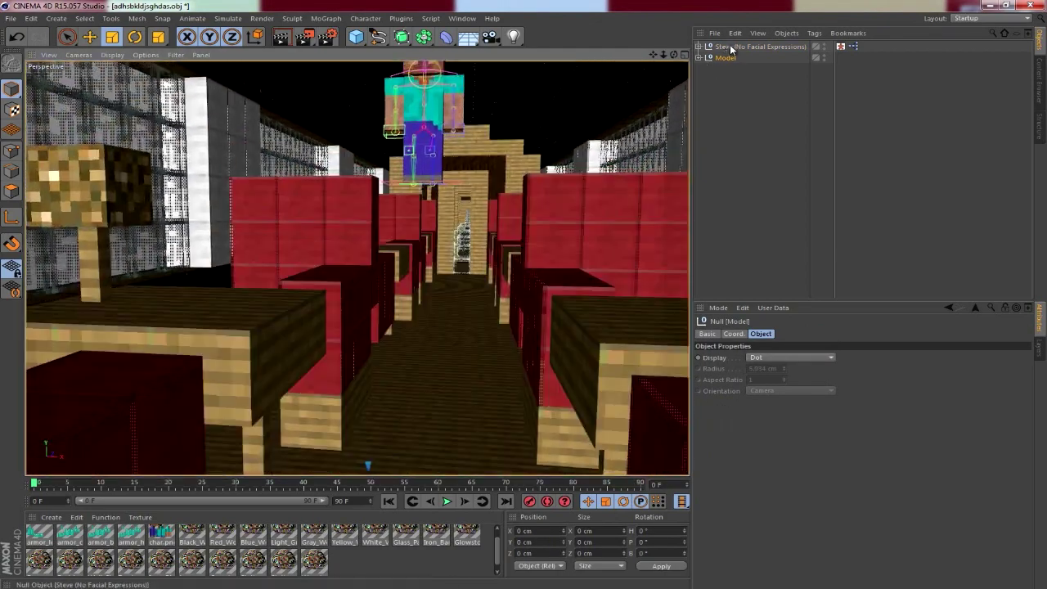
{"action": "left_click", "coordinate": [731, 48]}
{"action": "key", "text": "e"}
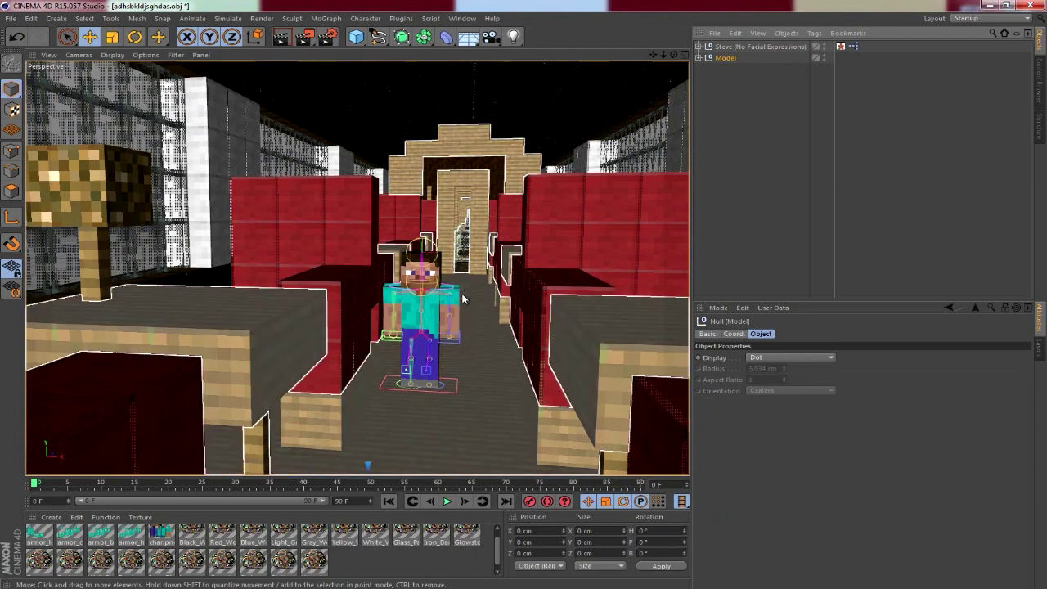
Step: Shrink the Model group further and lower Steve to the carriage floor at about Y 459 cm
{"action": "key", "text": "t"}
{"action": "left_click_drag", "start_coordinate": [462, 297], "coordinate": [427, 333]}
{"action": "middle_click_drag", "start_coordinate": [428, 333], "coordinate": [434, 293], "text": "alt"}
{"action": "left_click_drag", "start_coordinate": [434, 294], "coordinate": [480, 203]}
{"action": "left_click_drag", "start_coordinate": [464, 266], "coordinate": [422, 269]}
{"action": "left_click", "coordinate": [436, 188]}
{"action": "key", "text": "e"}
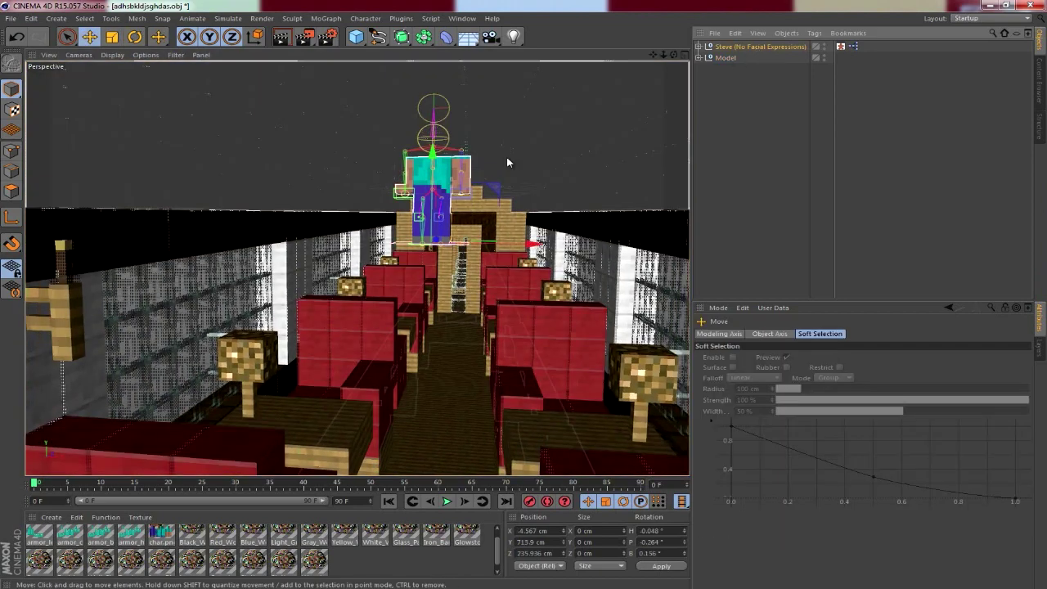
{"action": "left_click_drag", "start_coordinate": [432, 378], "coordinate": [432, 387]}
{"action": "scroll", "coordinate": [434, 368], "scroll_direction": "up", "scroll_amount": 6}
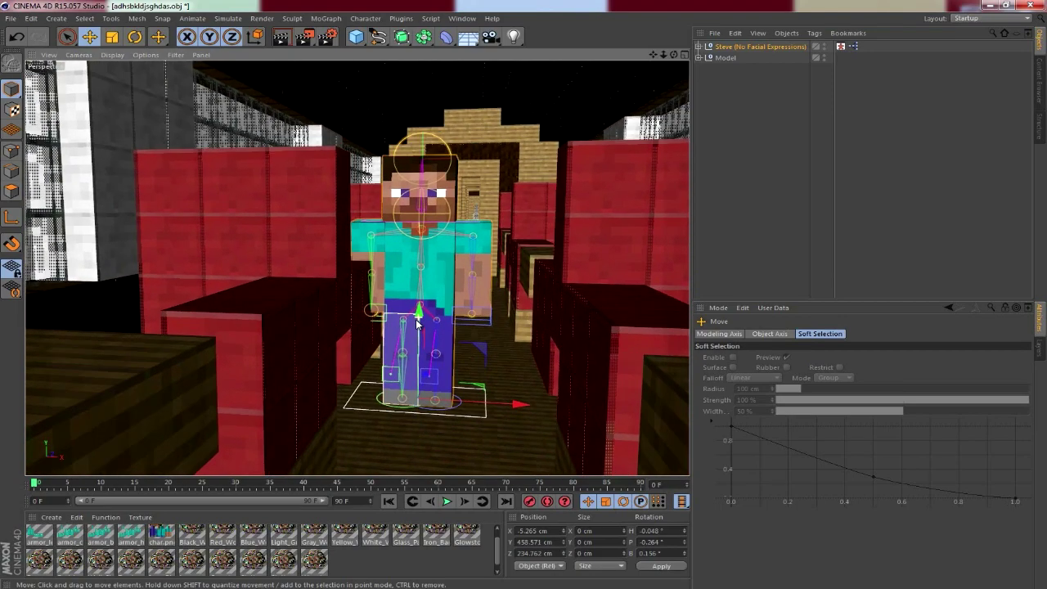
Step: Scale the Model group down slightly more and lower Steve to about Y 389 cm on the aisle floor
{"action": "left_click_drag", "start_coordinate": [417, 324], "coordinate": [86, 269], "text": "alt"}
{"action": "left_click_drag", "start_coordinate": [119, 84], "coordinate": [470, 331], "text": "alt"}
{"action": "middle_click_drag", "start_coordinate": [478, 328], "coordinate": [437, 371], "text": "alt"}
{"action": "left_click", "coordinate": [724, 59]}
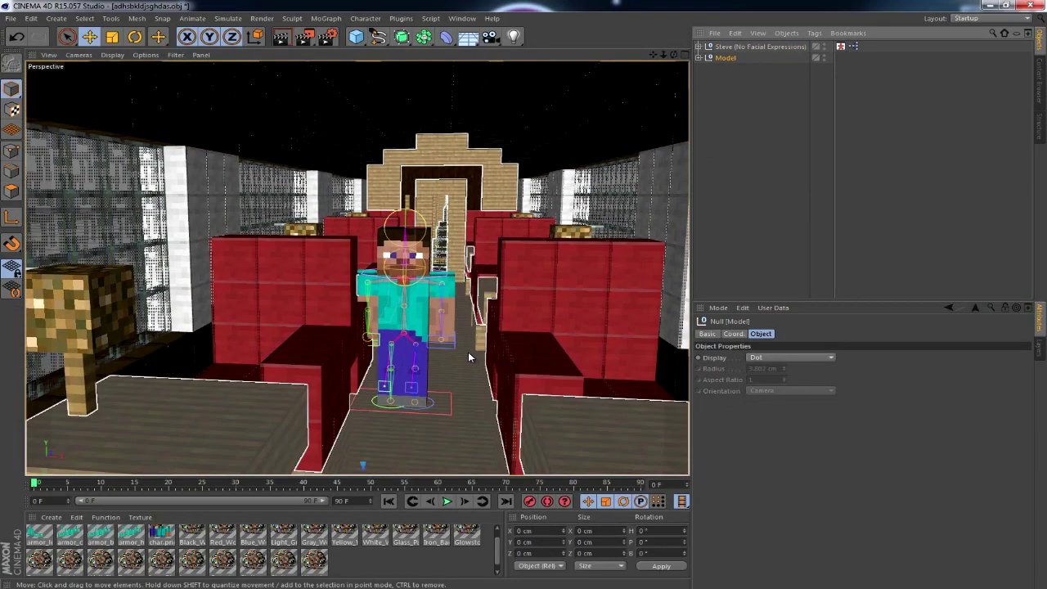
{"action": "left_click_drag", "start_coordinate": [483, 327], "coordinate": [435, 286], "text": "alt"}
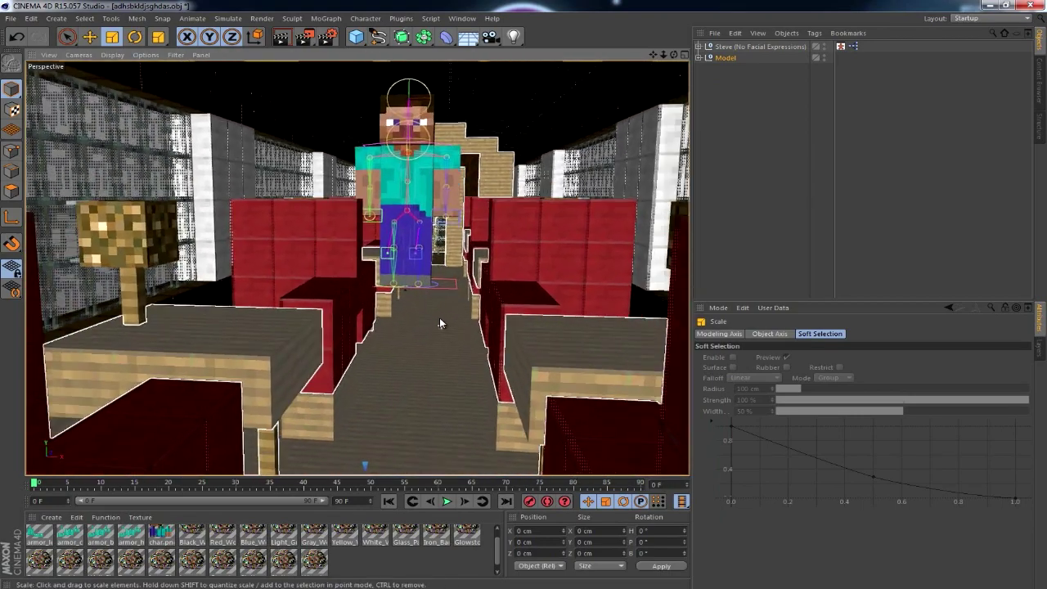
{"action": "scroll", "coordinate": [439, 316], "scroll_direction": "up", "scroll_amount": 3}
{"action": "left_click", "coordinate": [745, 47]}
{"action": "key", "text": "e"}
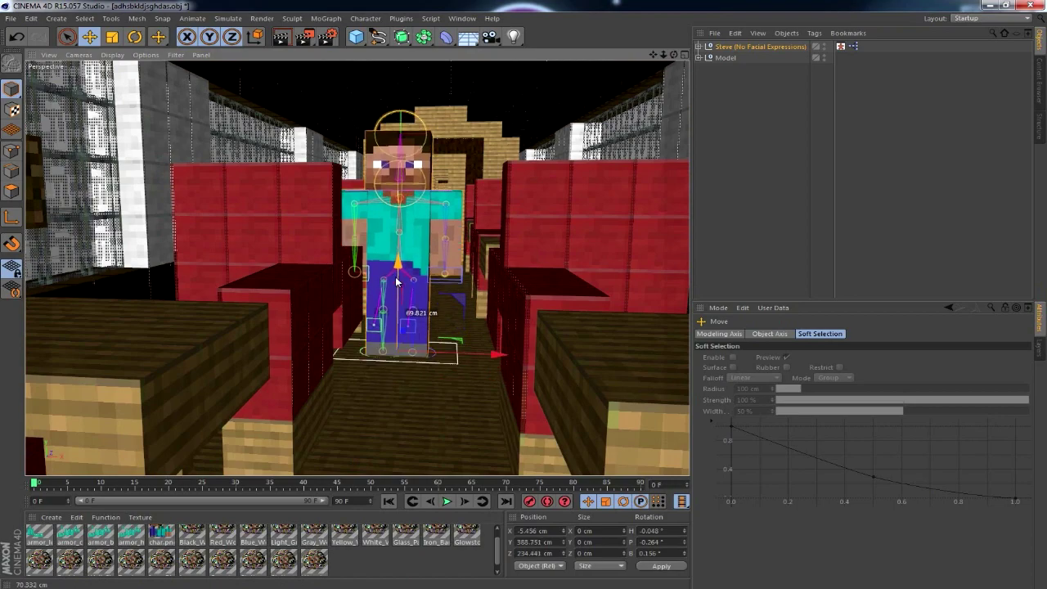
{"action": "left_click_drag", "start_coordinate": [400, 279], "coordinate": [418, 293], "text": "alt"}
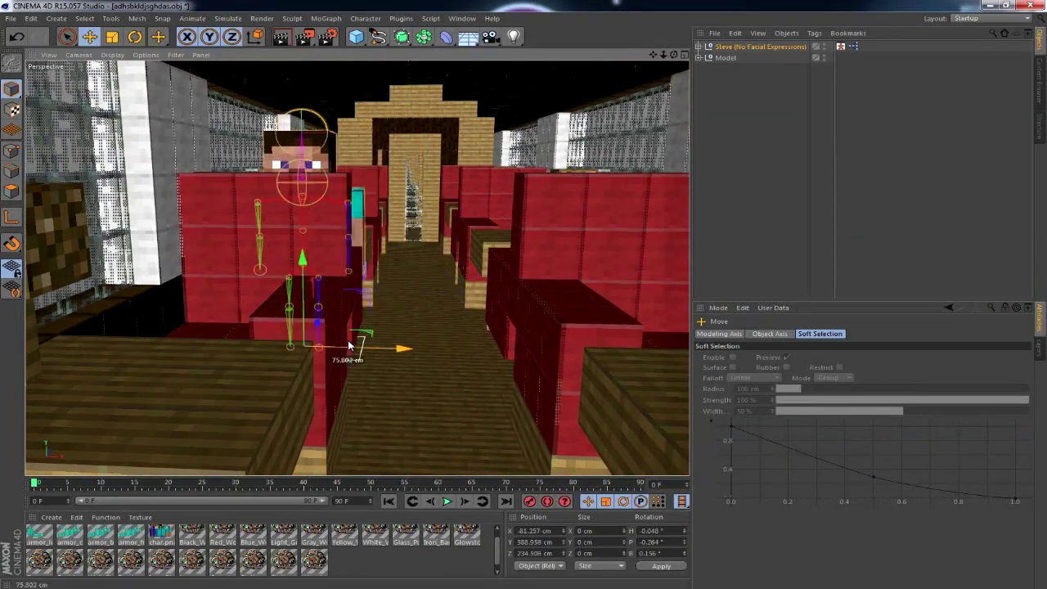
Step: Position Steve at the red seat behind the table, at about X -94, Y 406, Z 66 cm
{"action": "left_click_drag", "start_coordinate": [292, 395], "coordinate": [282, 414]}
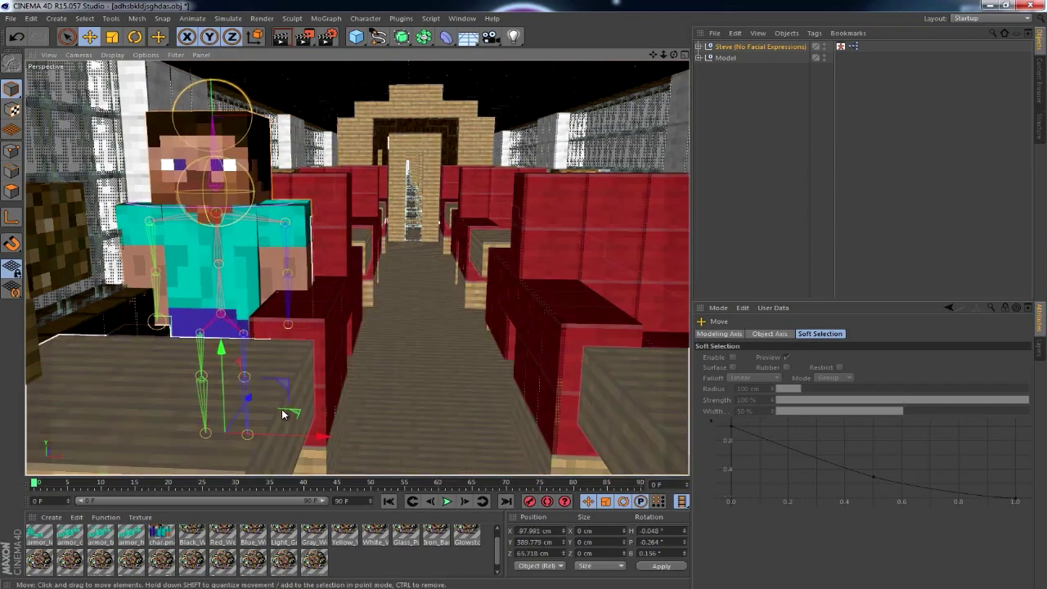
{"action": "left_click_drag", "start_coordinate": [444, 428], "coordinate": [399, 422], "text": "alt"}
{"action": "right_click_drag", "start_coordinate": [391, 415], "coordinate": [390, 339], "text": "alt"}
{"action": "middle_click_drag", "start_coordinate": [390, 337], "coordinate": [363, 429], "text": "alt"}
{"action": "left_click_drag", "start_coordinate": [361, 430], "coordinate": [353, 444]}
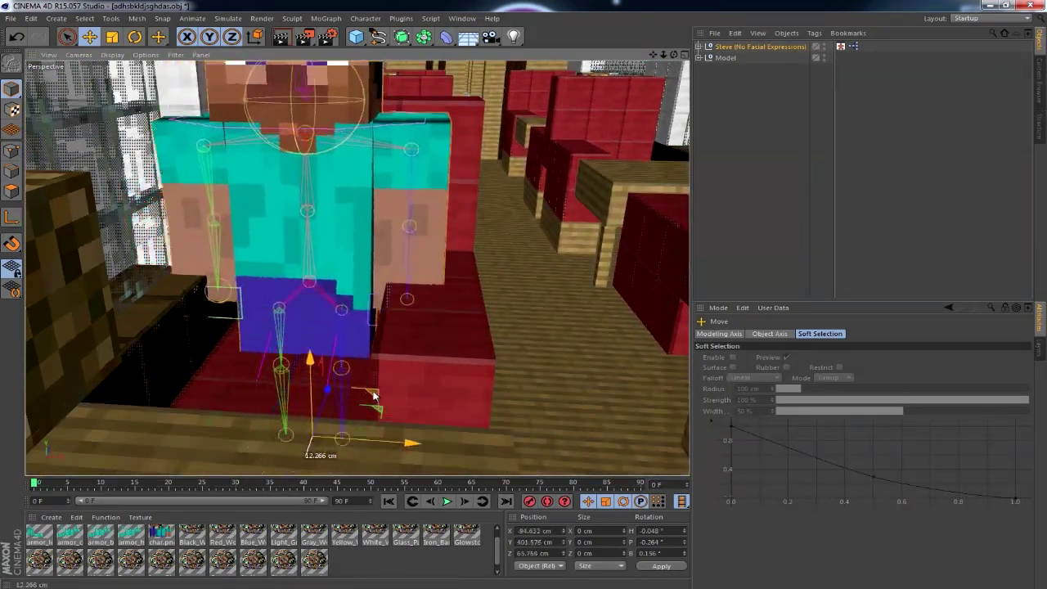
{"action": "left_click_drag", "start_coordinate": [374, 392], "coordinate": [455, 294]}
{"action": "right_click_drag", "start_coordinate": [455, 294], "coordinate": [519, 339], "text": "alt"}
{"action": "left_click_drag", "start_coordinate": [519, 339], "coordinate": [402, 340], "text": "alt"}
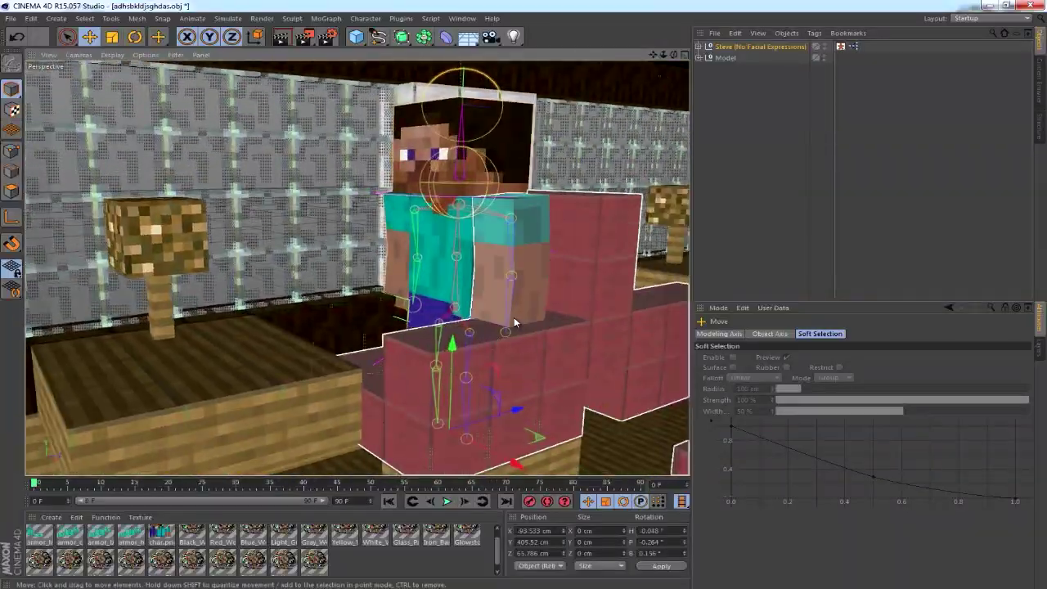
Step: Pull back out of the carriage to view the whole train from its front
{"action": "left_click_drag", "start_coordinate": [514, 319], "coordinate": [524, 262], "text": "alt"}
{"action": "scroll", "coordinate": [526, 311], "scroll_direction": "down", "scroll_amount": 10}
{"action": "scroll", "coordinate": [438, 254], "scroll_direction": "up", "scroll_amount": 5}
{"action": "scroll", "coordinate": [438, 255], "scroll_direction": "down", "scroll_amount": 2}
{"action": "scroll", "coordinate": [474, 263], "scroll_direction": "down", "scroll_amount": 4}
{"action": "middle_click_drag", "start_coordinate": [491, 313], "coordinate": [349, 313], "text": "alt"}
{"action": "scroll", "coordinate": [348, 313], "scroll_direction": "down", "scroll_amount": 1}
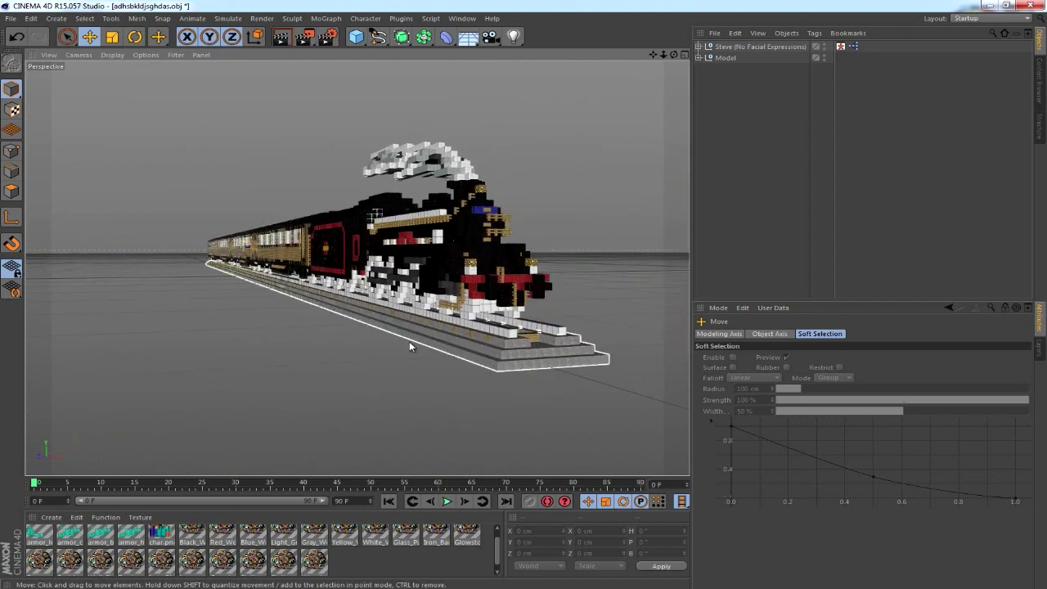